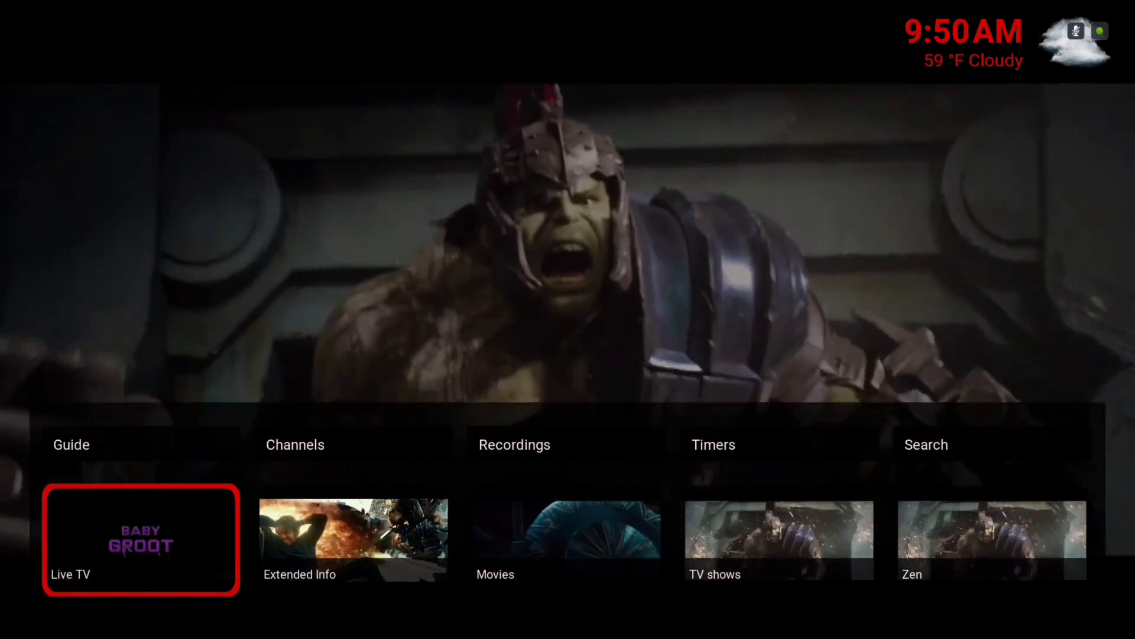
# Step: Open the Extended Info add-on from the Titan home menu's Live TV neighbour
pyautogui.press('Right')
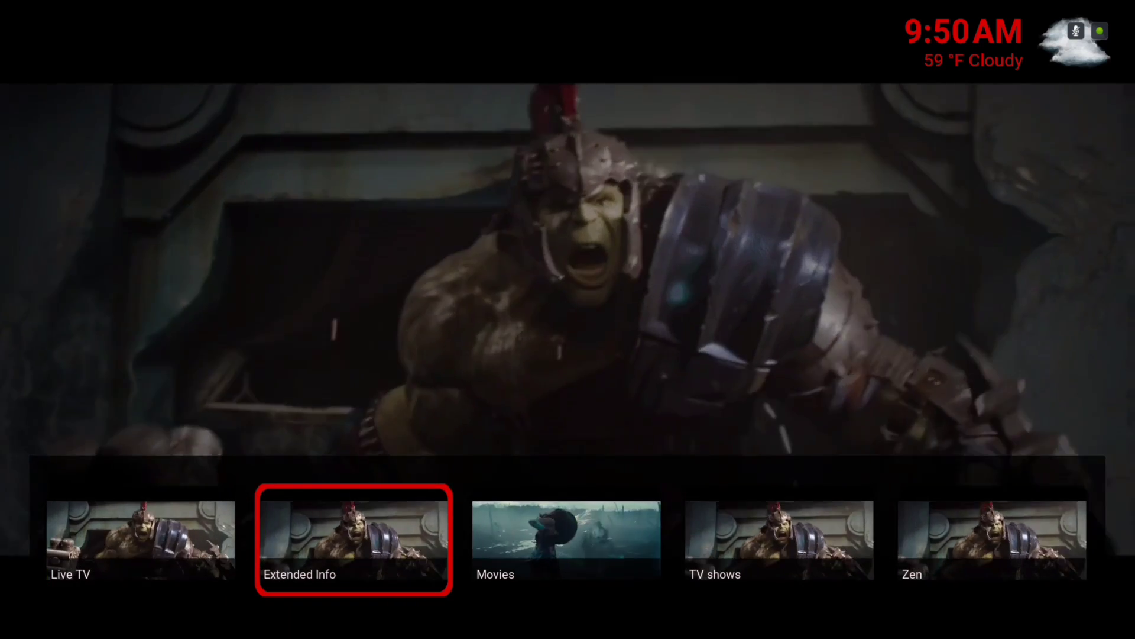
pyautogui.press('Return')
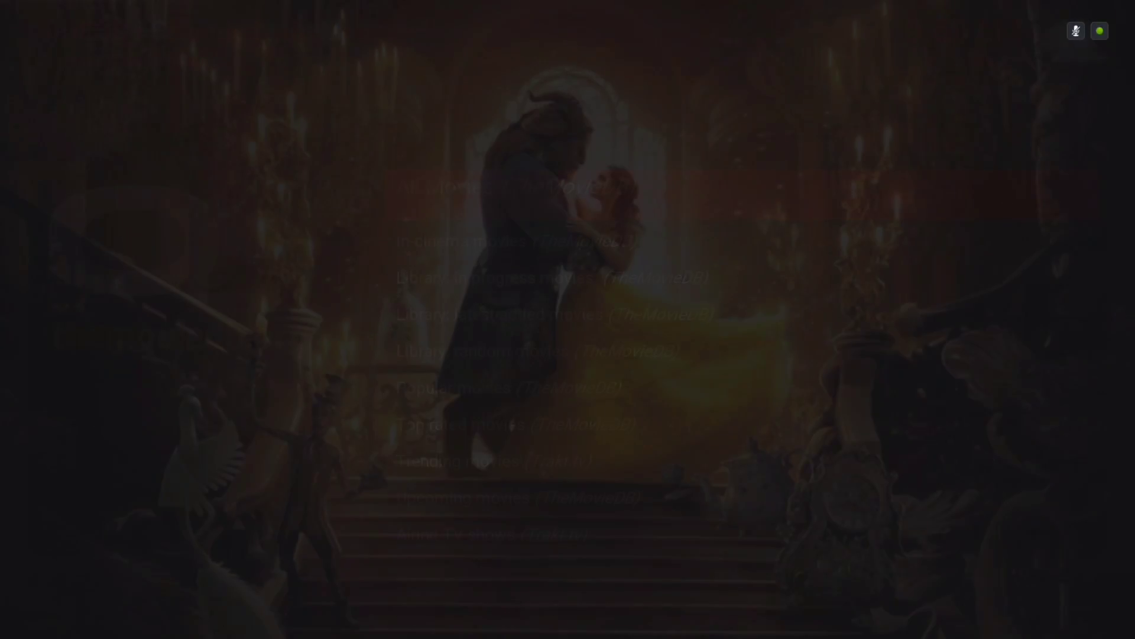
# Step: Browse the movie grid back to Guardians of the Galaxy, then switch the catalogue type to TV show
pyautogui.press('Right')
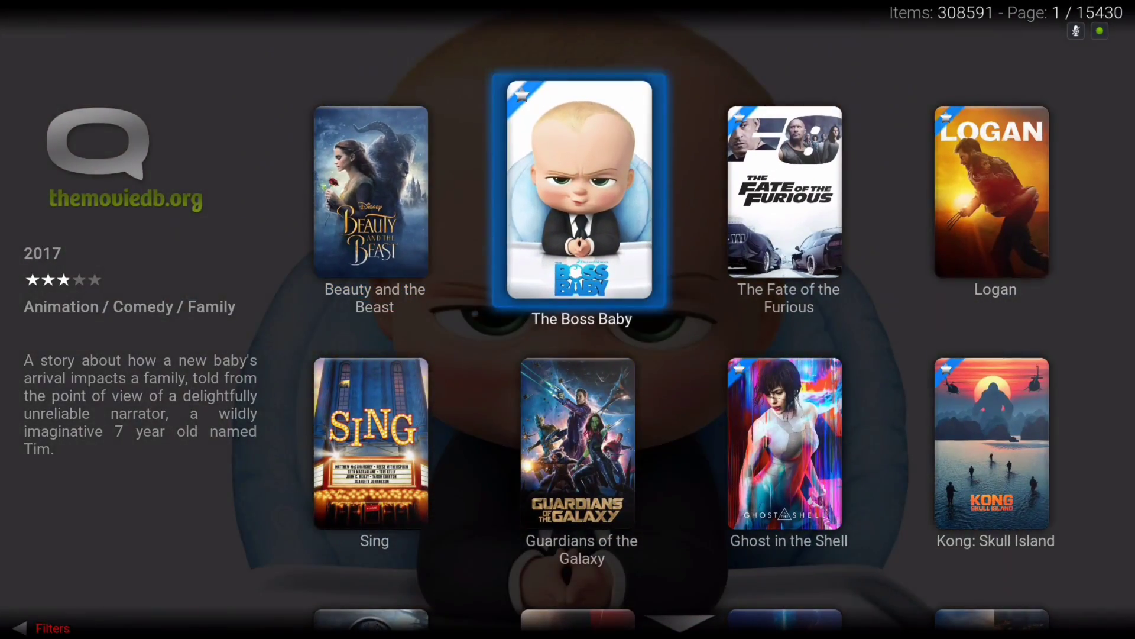
pyautogui.press('Down')
pyautogui.press('Down')
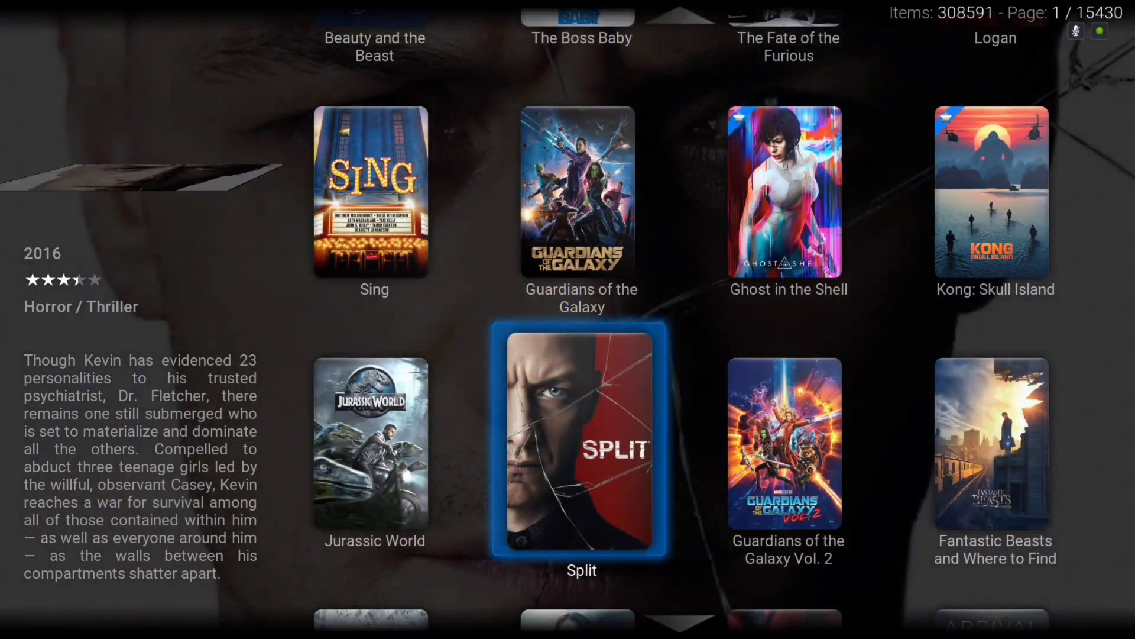
pyautogui.press('Down')
pyautogui.press('Up')
pyautogui.press('Up')
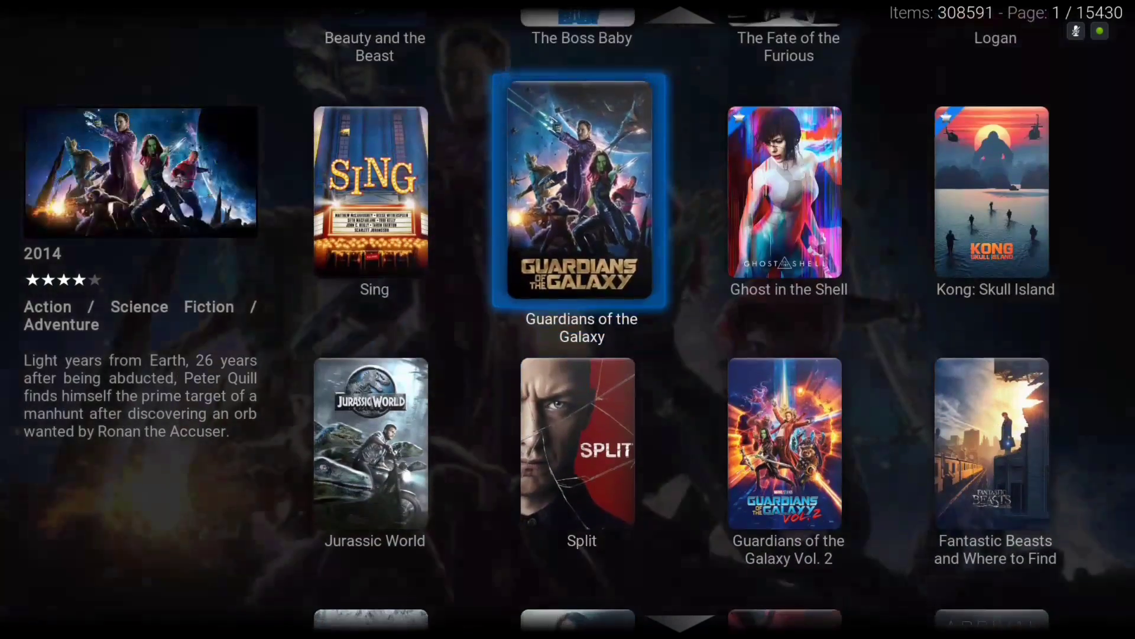
pyautogui.press('Left')
pyautogui.press('Left')
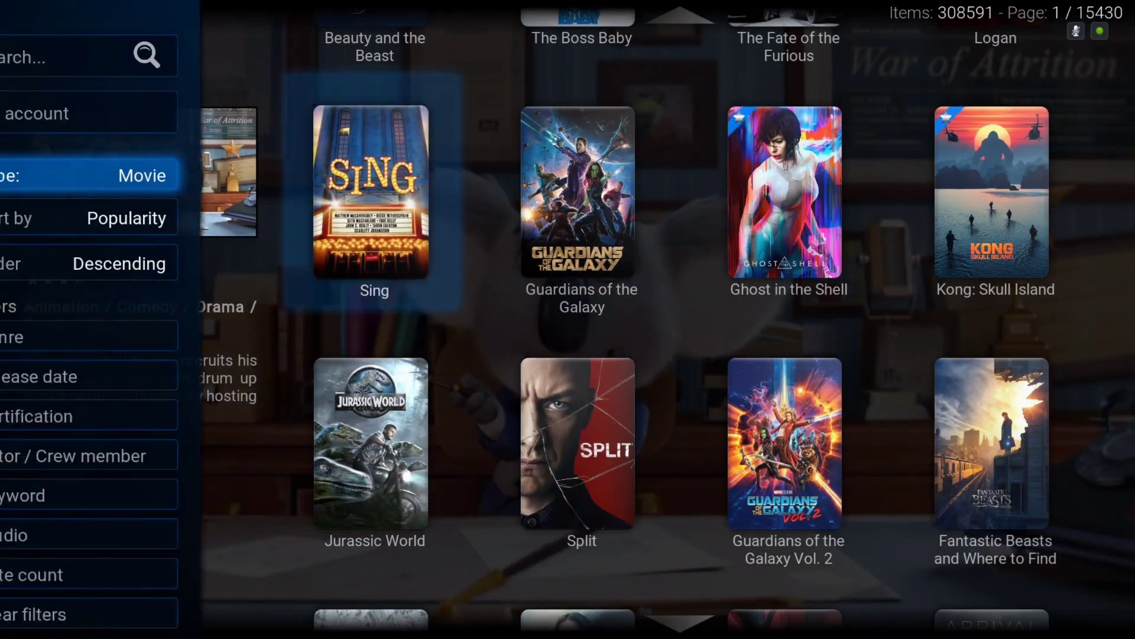
pyautogui.press('Return')
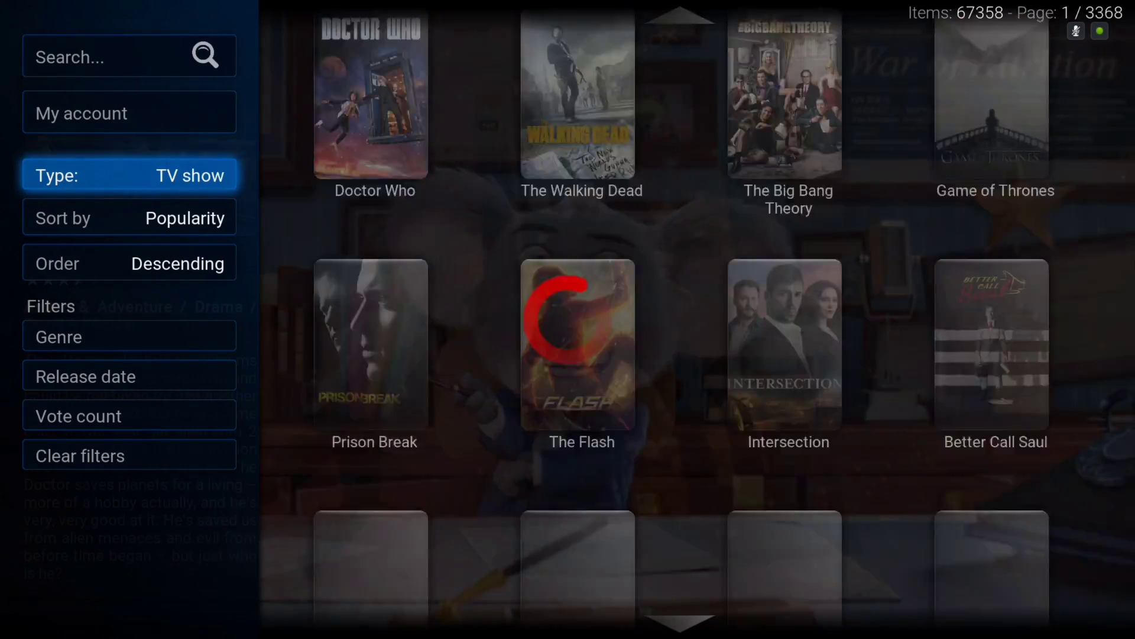
# Step: Open Intersection's options, dismiss them, and leave Extended Info for the Videos list
pyautogui.press('Right')
pyautogui.press('Right')
pyautogui.press('Right')
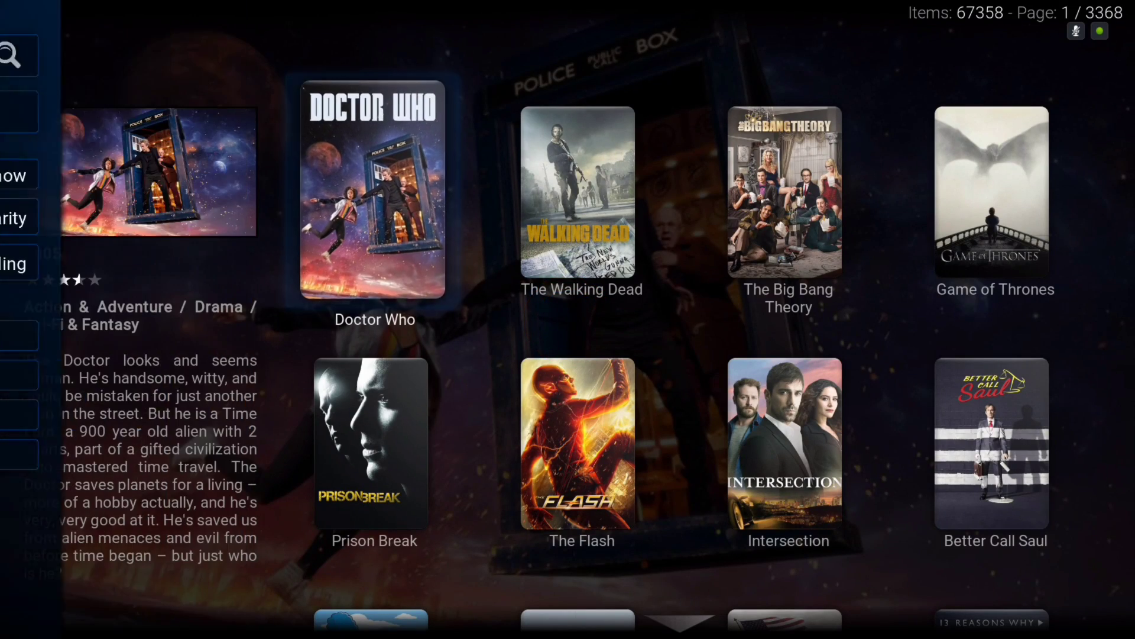
pyautogui.press('Down')
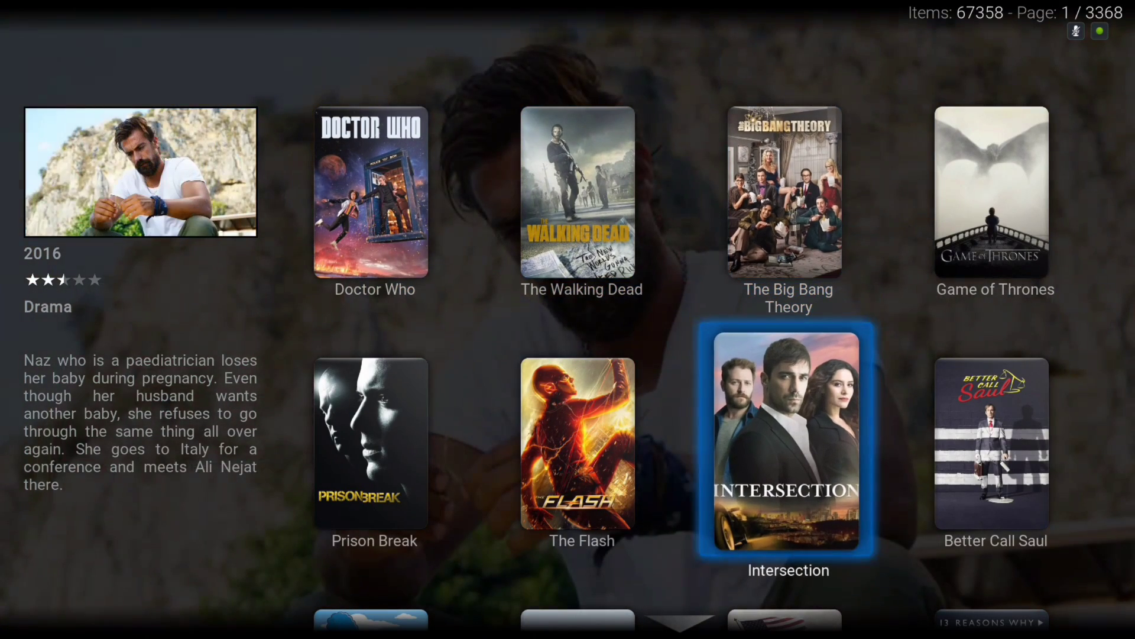
pyautogui.press('Return')
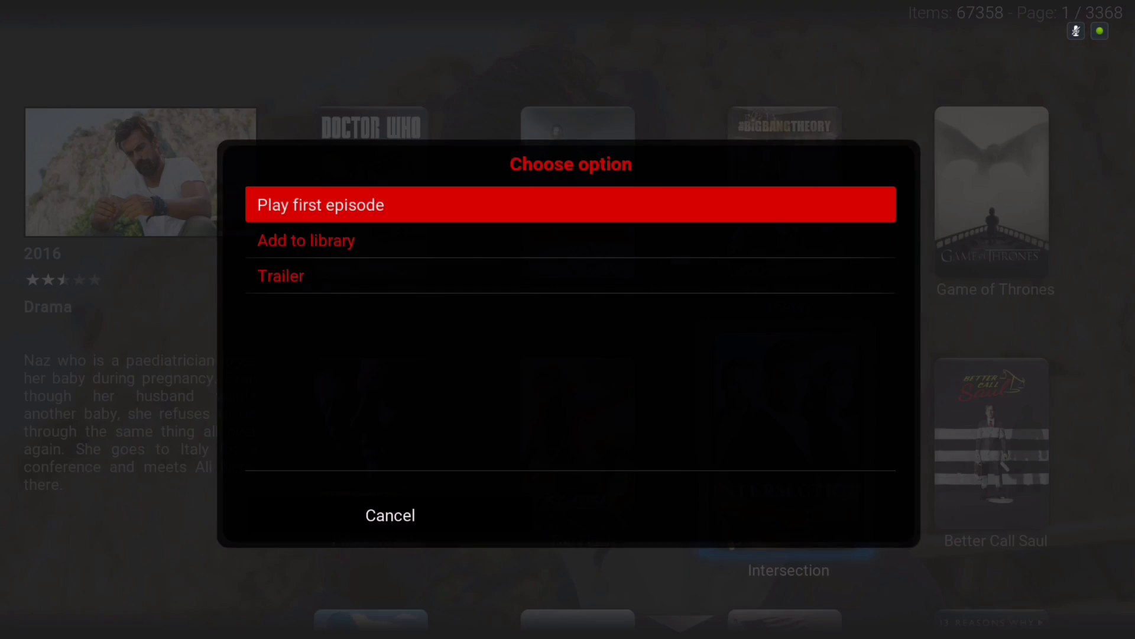
pyautogui.press('Down')
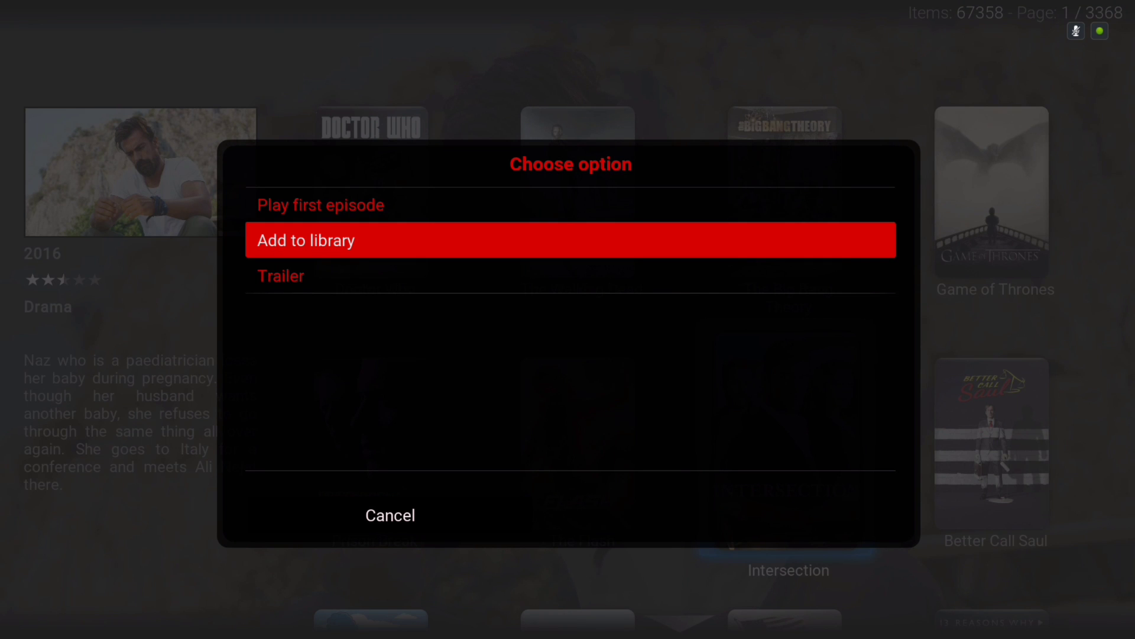
pyautogui.press('Return')
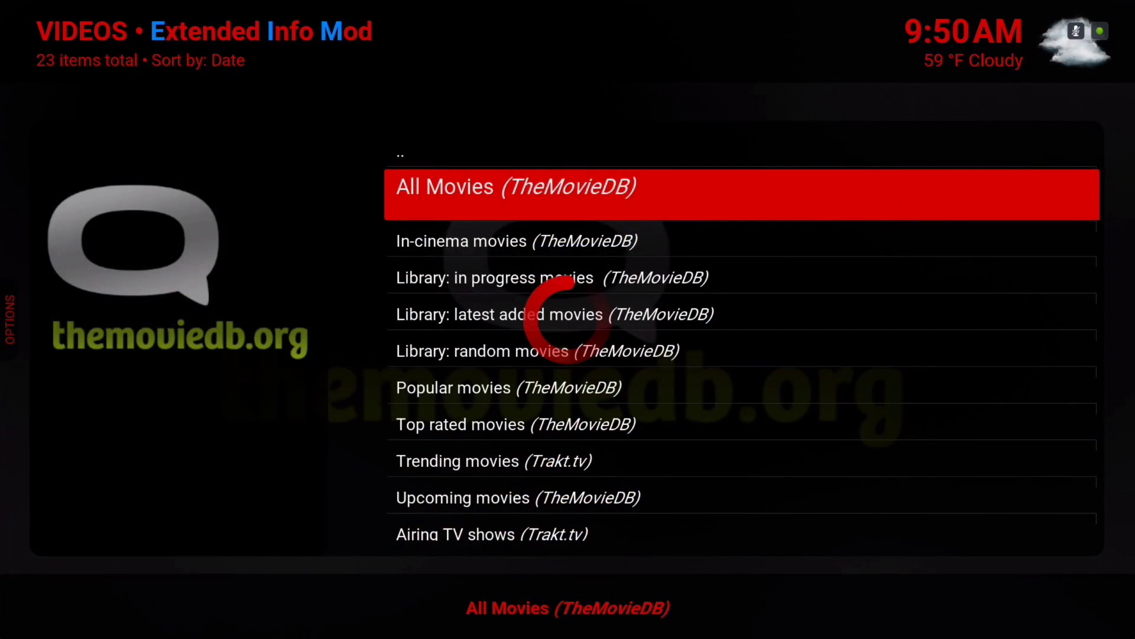
pyautogui.press('BackSpace')
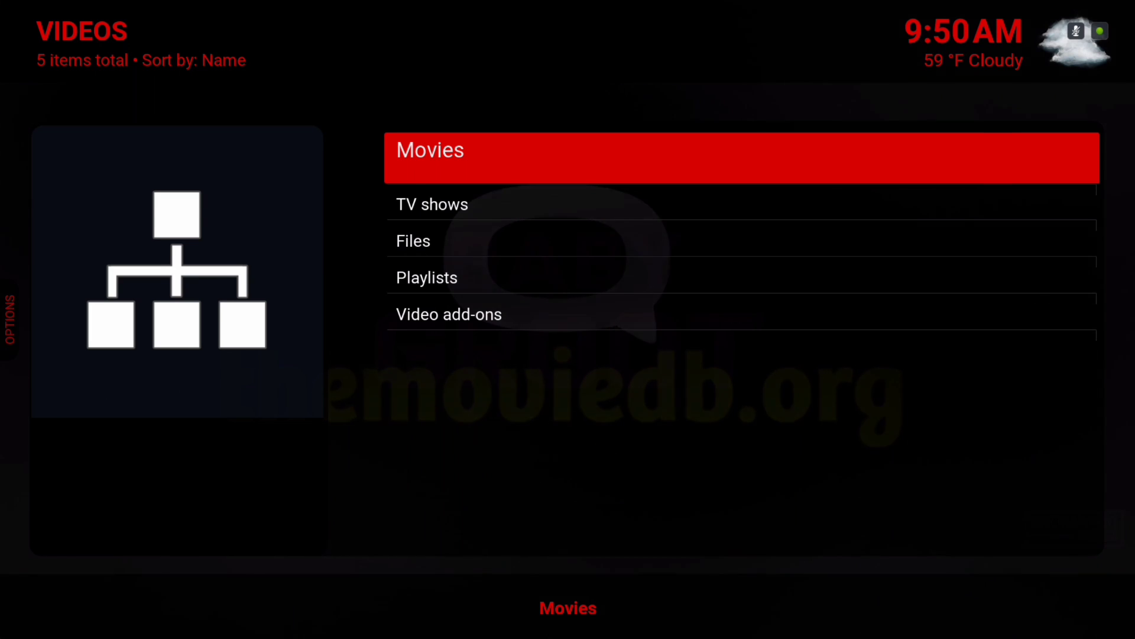
pyautogui.press('Down')
# Step: Return home, move to Movies, and browse its submenu down to Title and back to Genres
pyautogui.press('BackSpace')
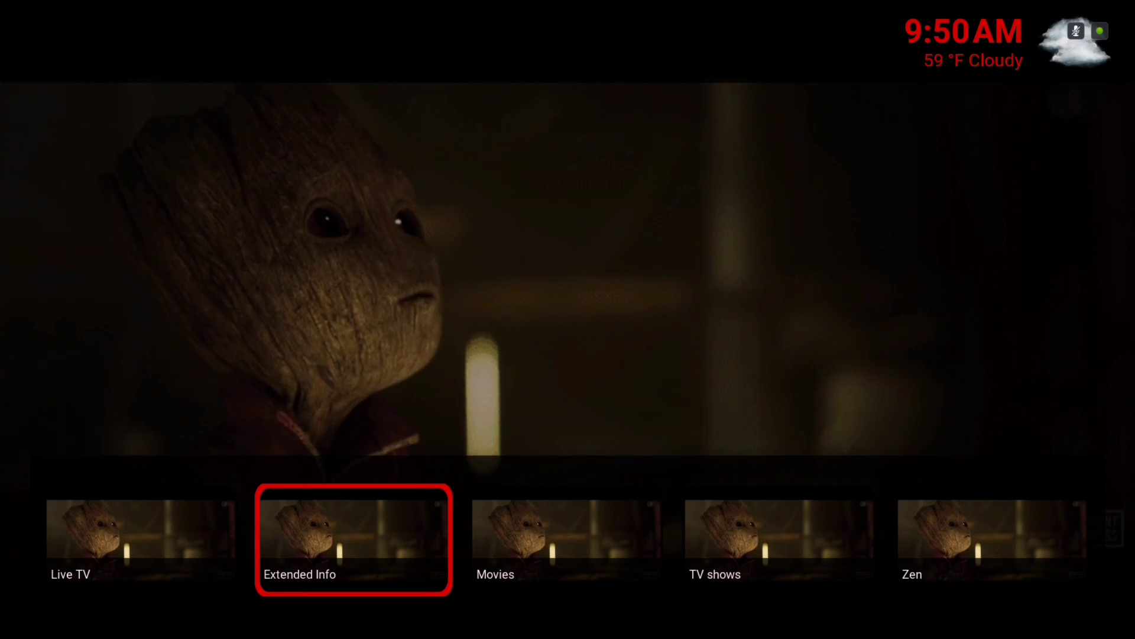
pyautogui.press('Right')
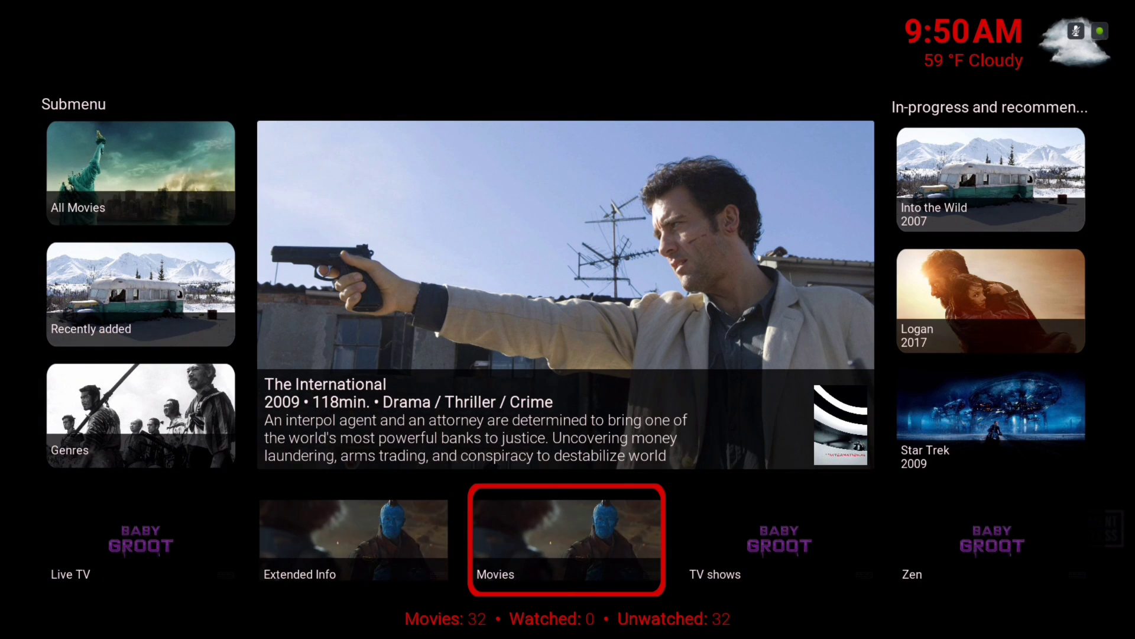
pyautogui.press('Up')
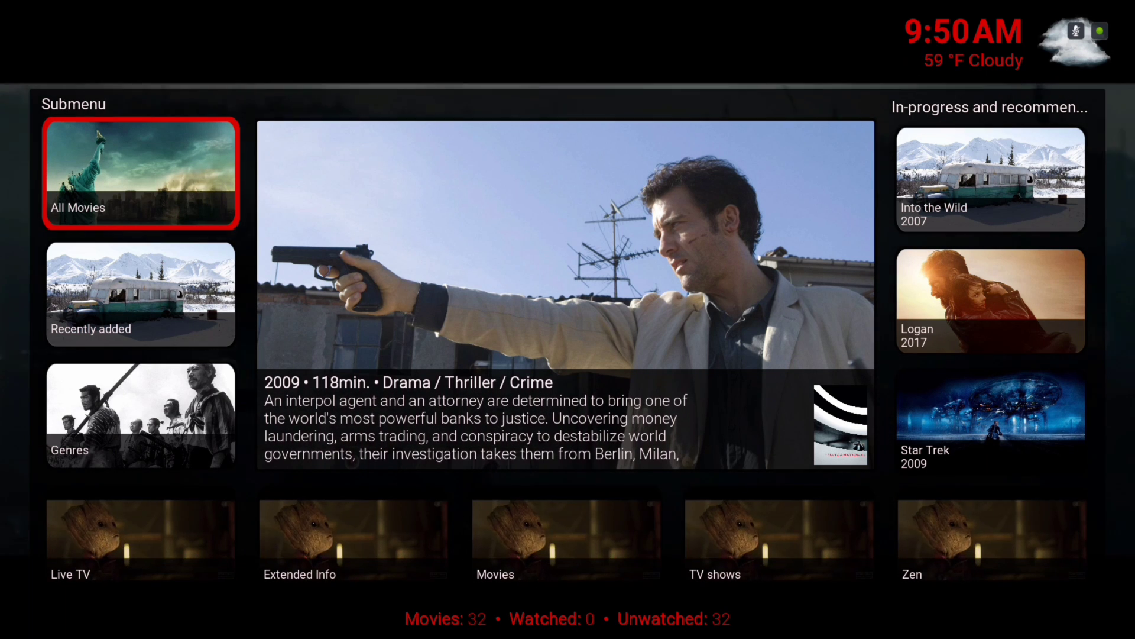
pyautogui.press('Down')
pyautogui.press('Down')
pyautogui.press('Down')
pyautogui.press('Down')
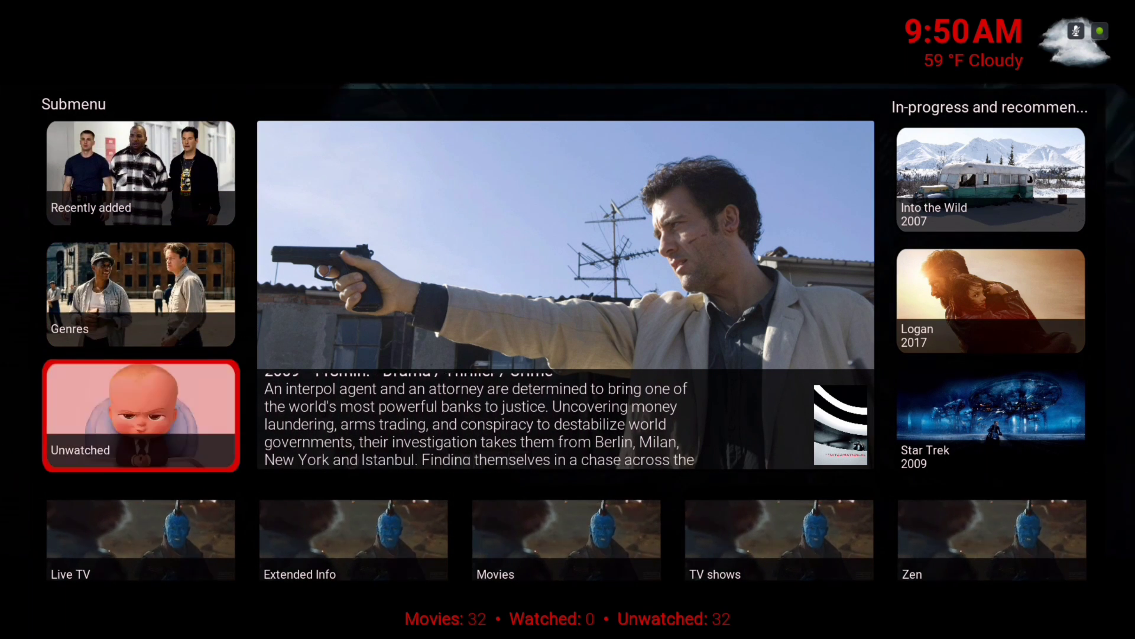
pyautogui.press('Down')
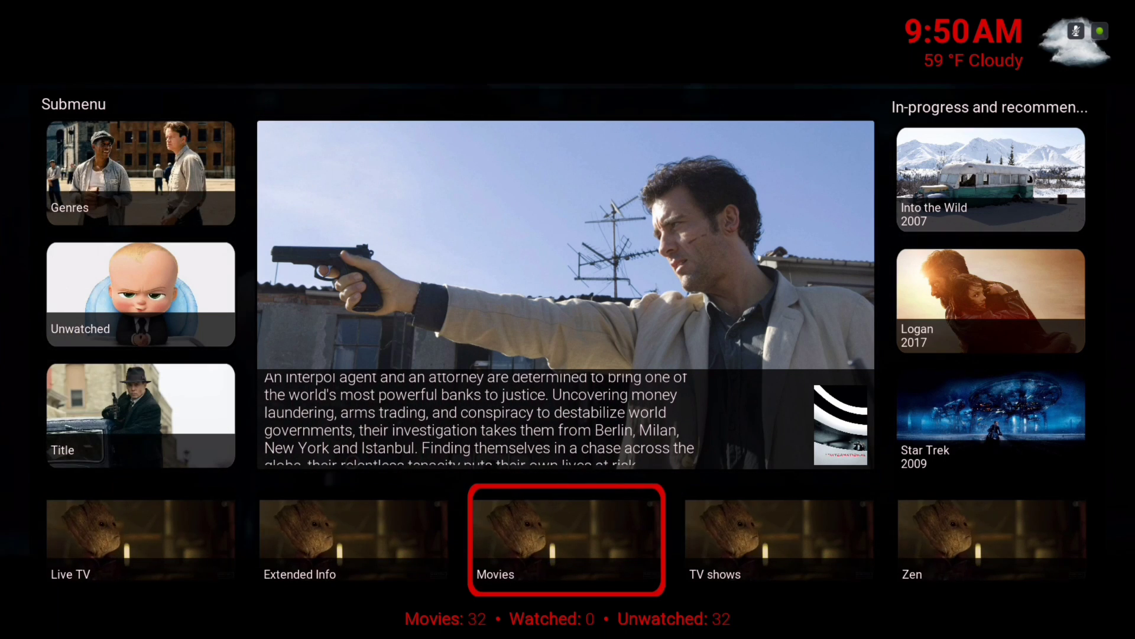
pyautogui.press('Up')
pyautogui.press('Up')
pyautogui.press('Up')
# Step: Step through the featured movies panel until Cloverfield is shown and select it
pyautogui.press('Right')
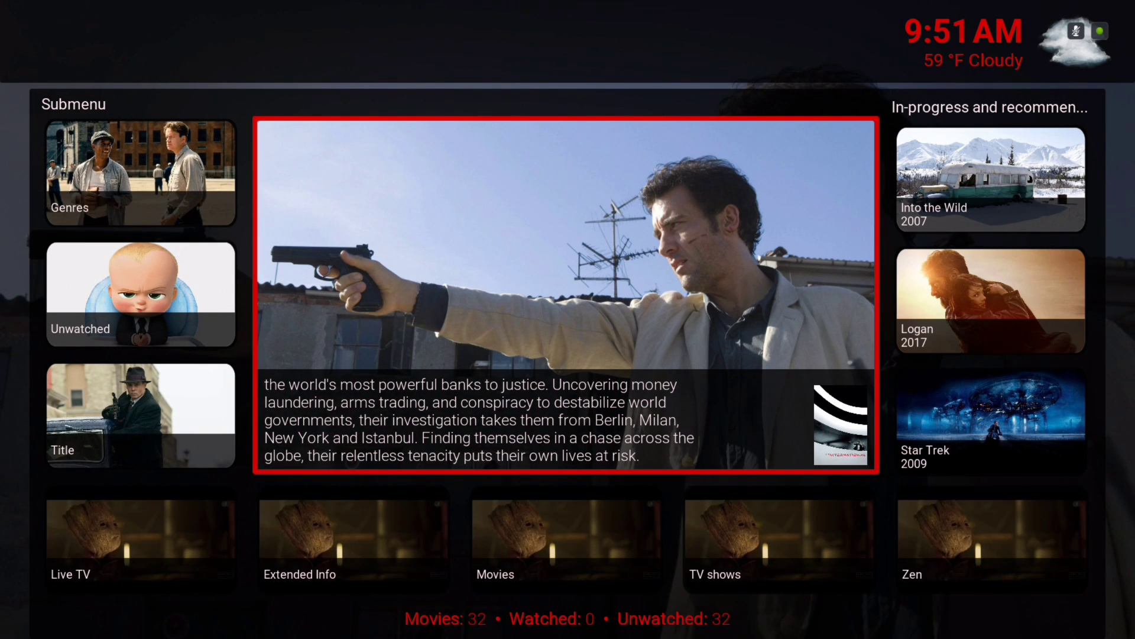
pyautogui.press('Right')
pyautogui.press('Right')
pyautogui.press('Right')
pyautogui.press('Right')
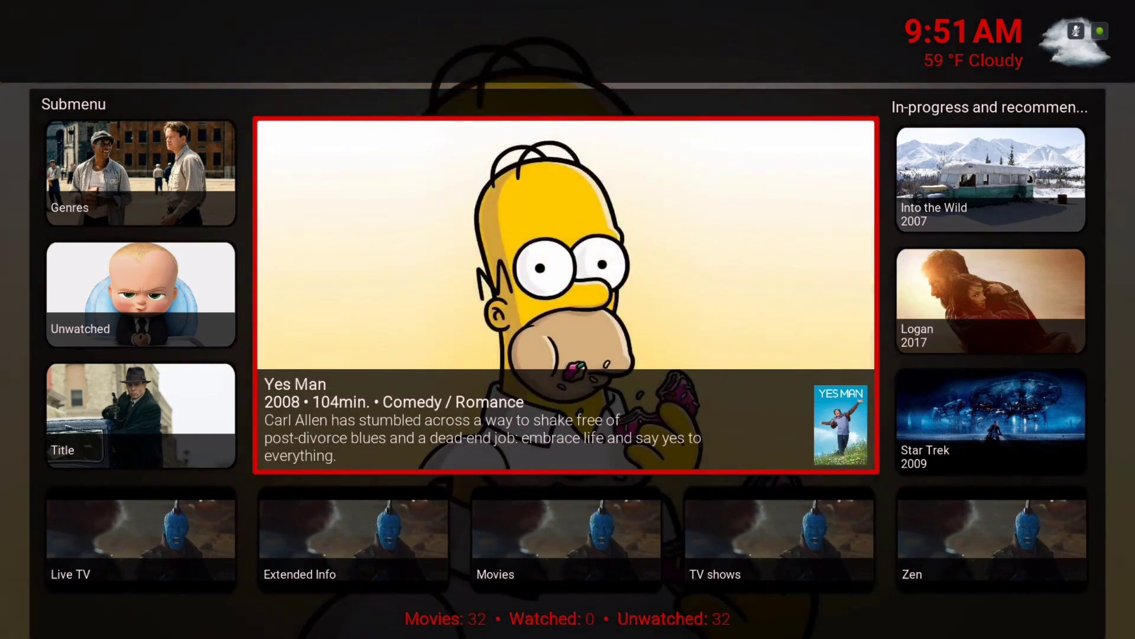
pyautogui.press('Left')
pyautogui.press('Left')
pyautogui.press('Left')
pyautogui.press('Left')
pyautogui.press('Left')
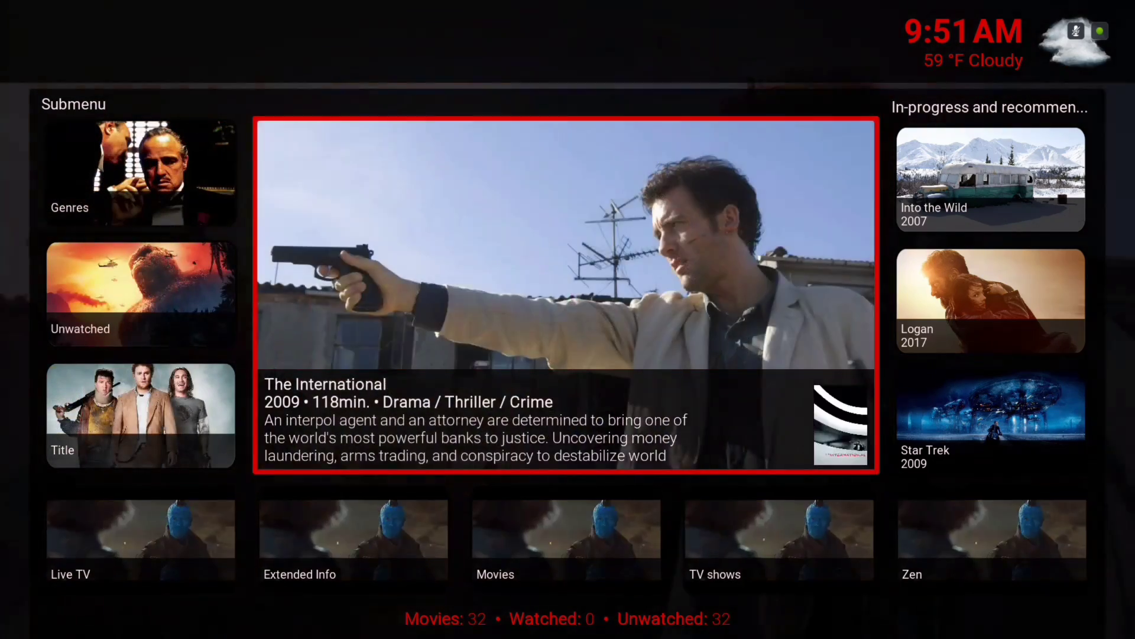
pyautogui.press('Left')
pyautogui.press('Left')
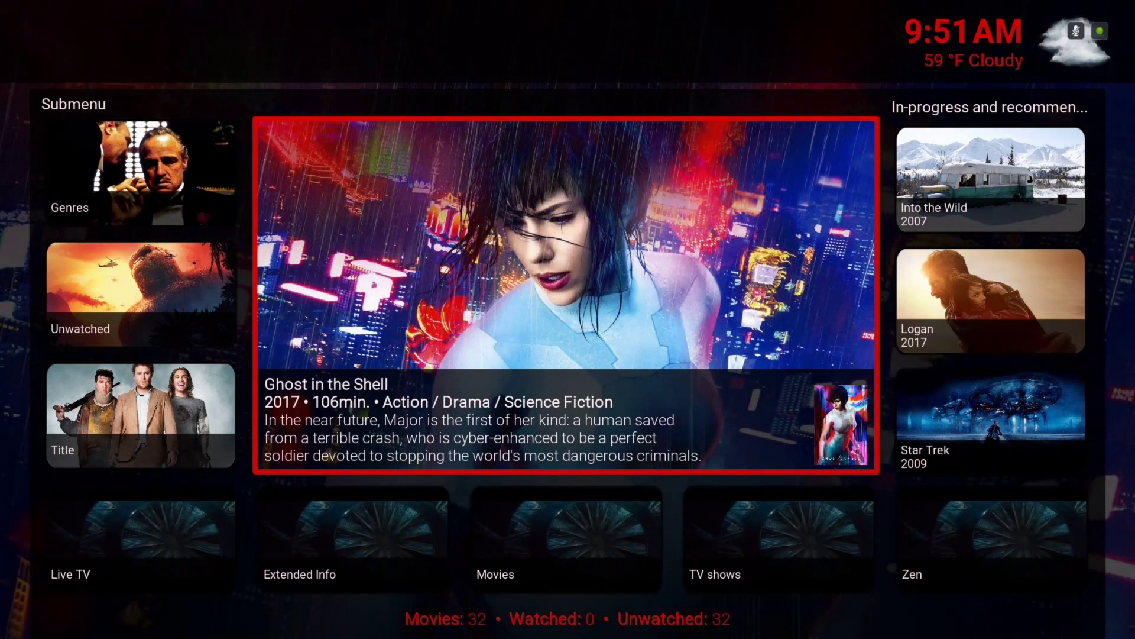
pyautogui.press('Left')
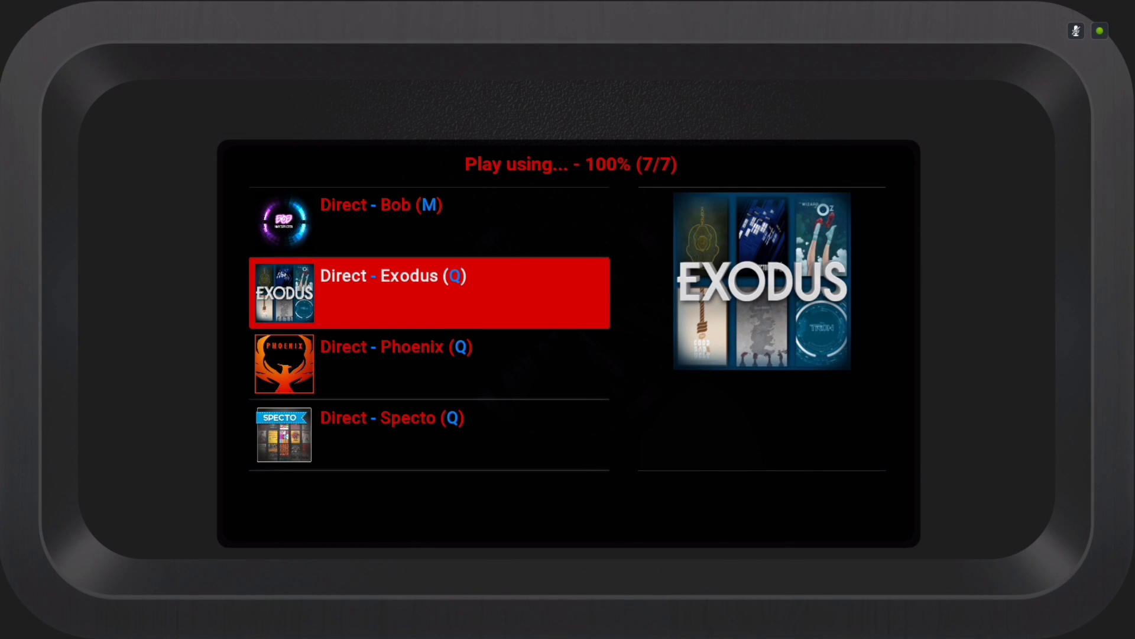
# Step: Look through Cloverfield's play sources (Zonal - SALTS, Zonal - Exodus, Direct - Zen) and close the list unplayed
pyautogui.press('Down')
pyautogui.press('Down')
pyautogui.press('Down')
pyautogui.press('Down')
pyautogui.press('Down')
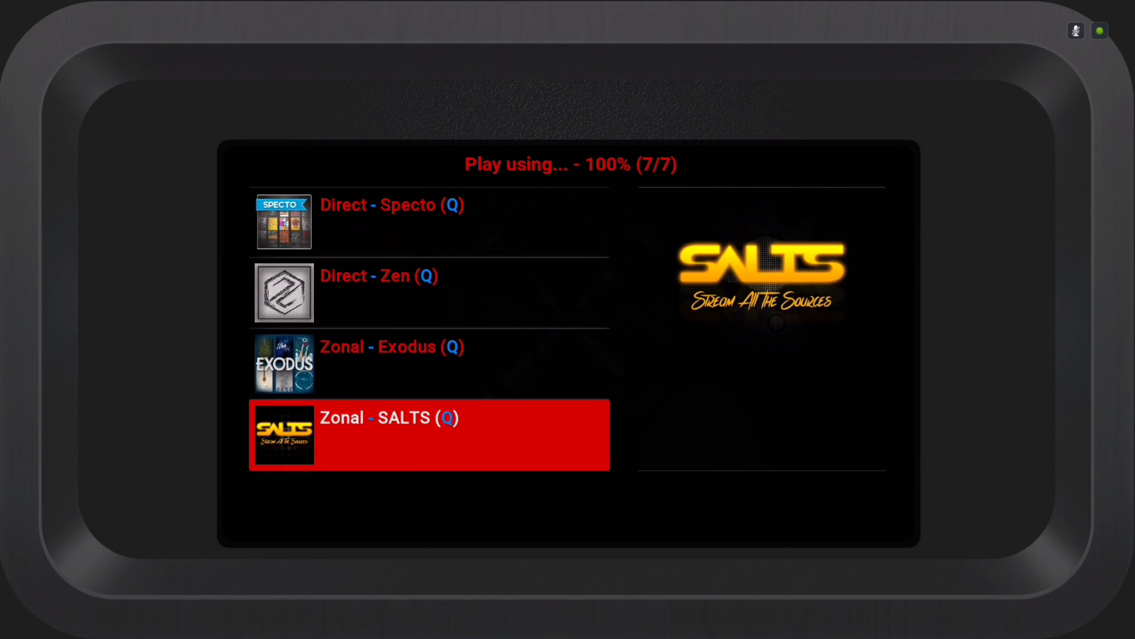
pyautogui.press('Up')
pyautogui.press('Up')
pyautogui.press('Up')
pyautogui.press('Up')
pyautogui.press('Up')
pyautogui.press('Down')
pyautogui.press('Down')
pyautogui.press('Down')
pyautogui.press('Down')
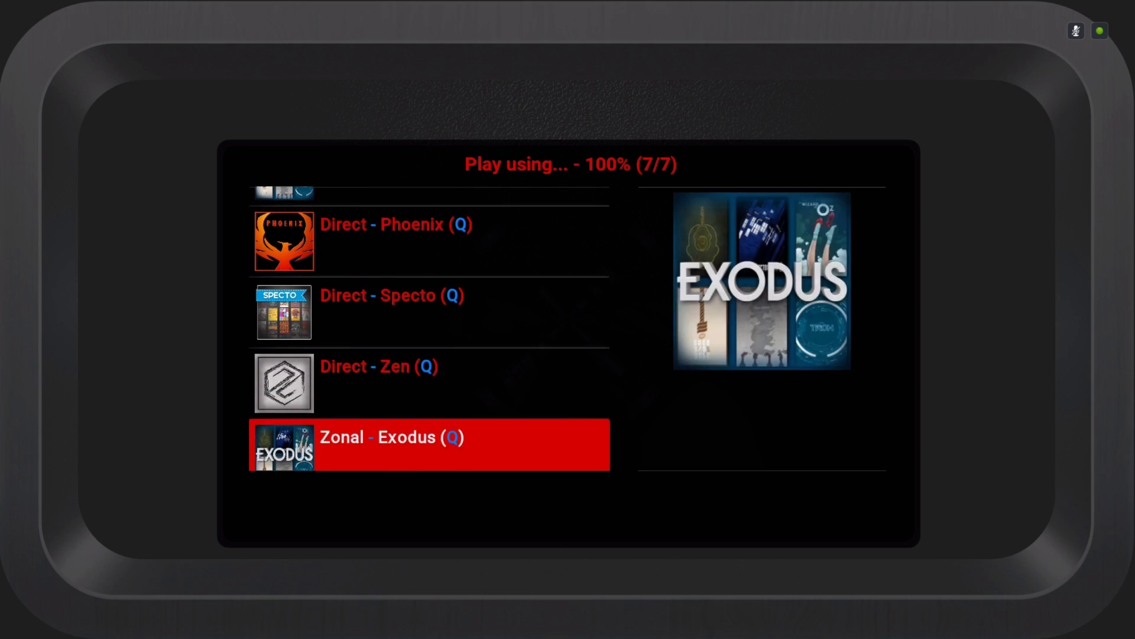
pyautogui.press('Up')
pyautogui.press('Up')
pyautogui.press('Up')
pyautogui.press('Up')
pyautogui.press('Up')
pyautogui.press('Down')
pyautogui.press('Down')
pyautogui.press('Down')
pyautogui.press('Down')
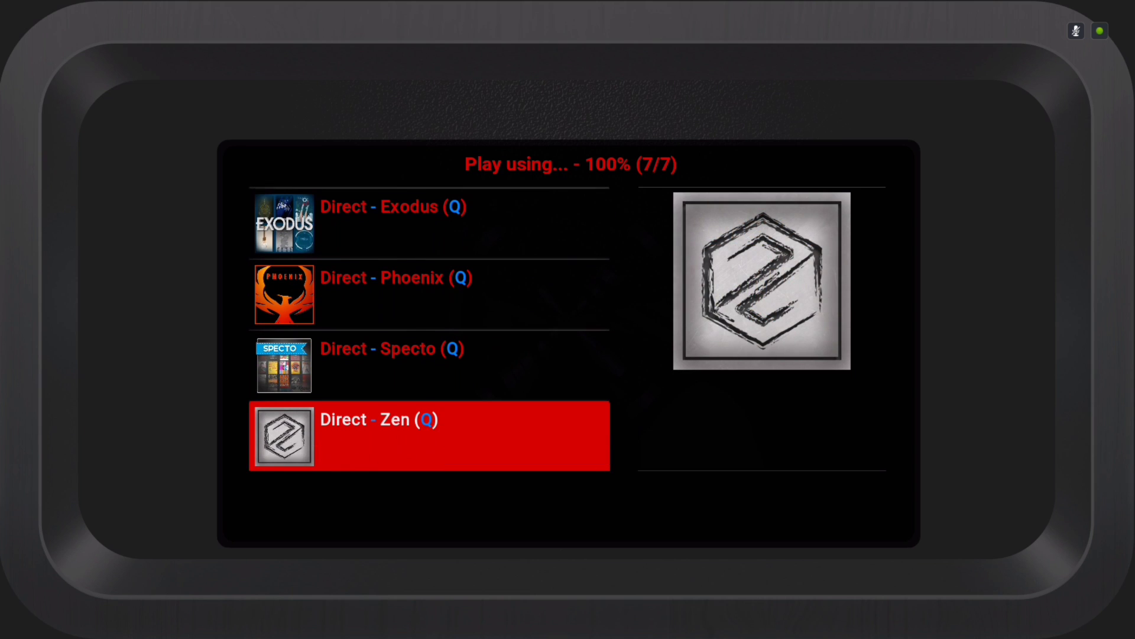
pyautogui.press('Escape')
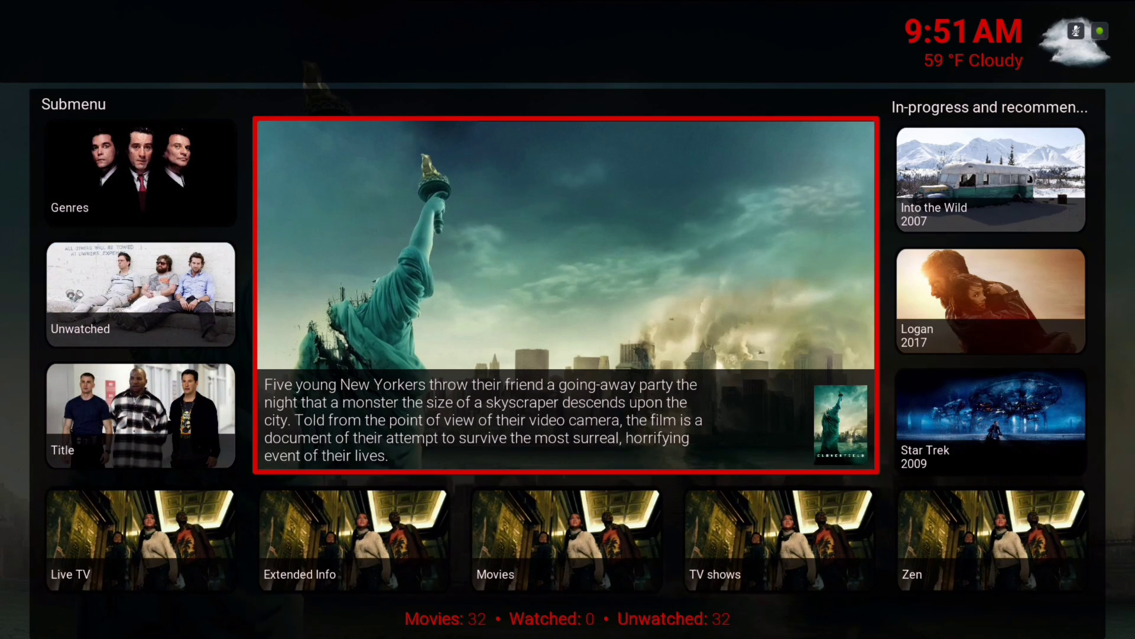
# Step: Browse the recommended movies from Into the Wild, then switch the home menu to TV shows
pyautogui.press('Right')
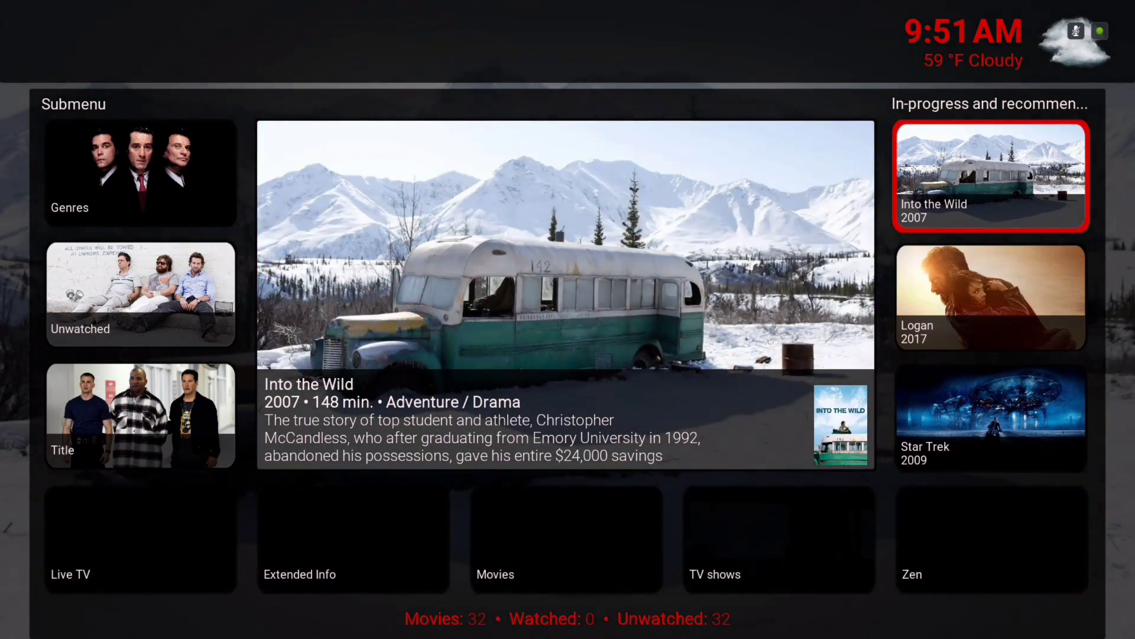
pyautogui.press('Down')
pyautogui.press('Down')
pyautogui.press('Down')
pyautogui.press('Down')
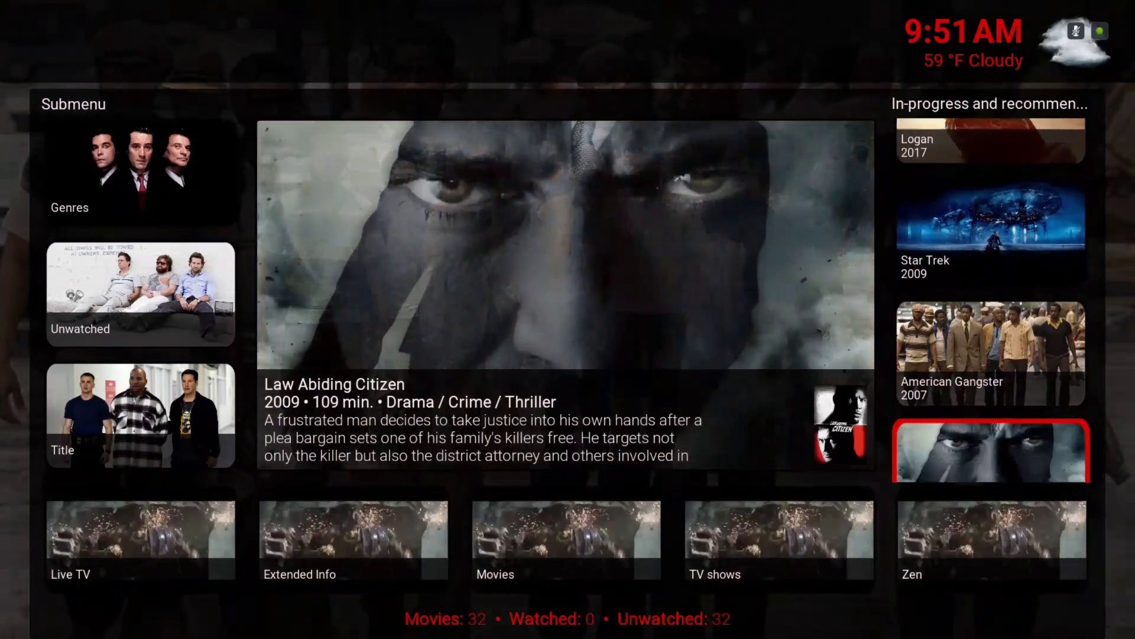
pyautogui.press('Down')
pyautogui.press('Down')
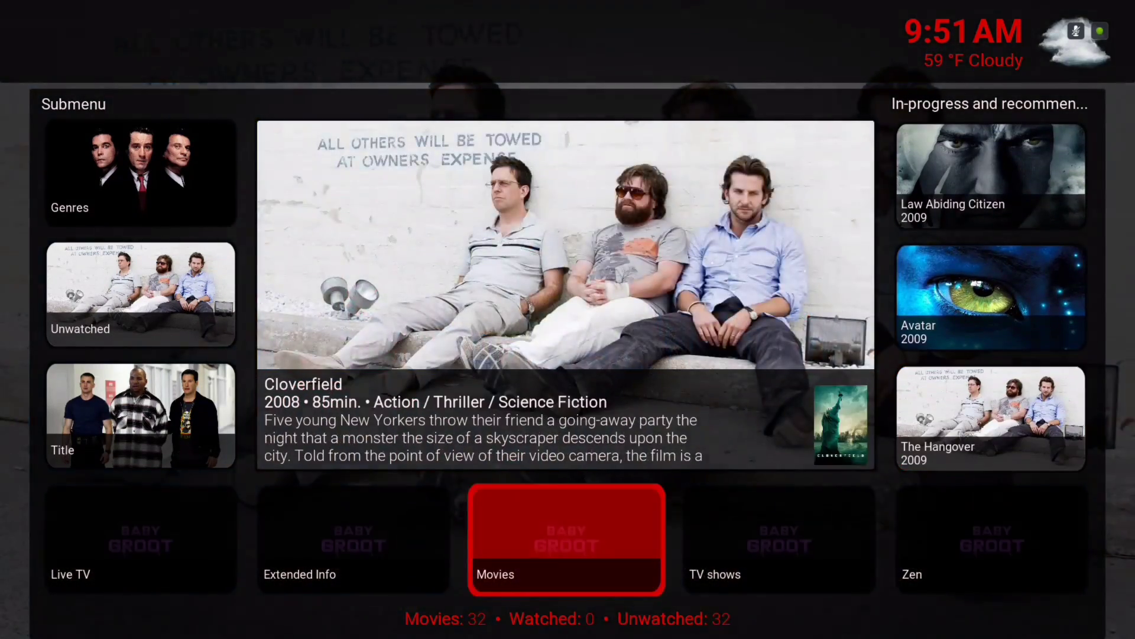
pyautogui.press('Right')
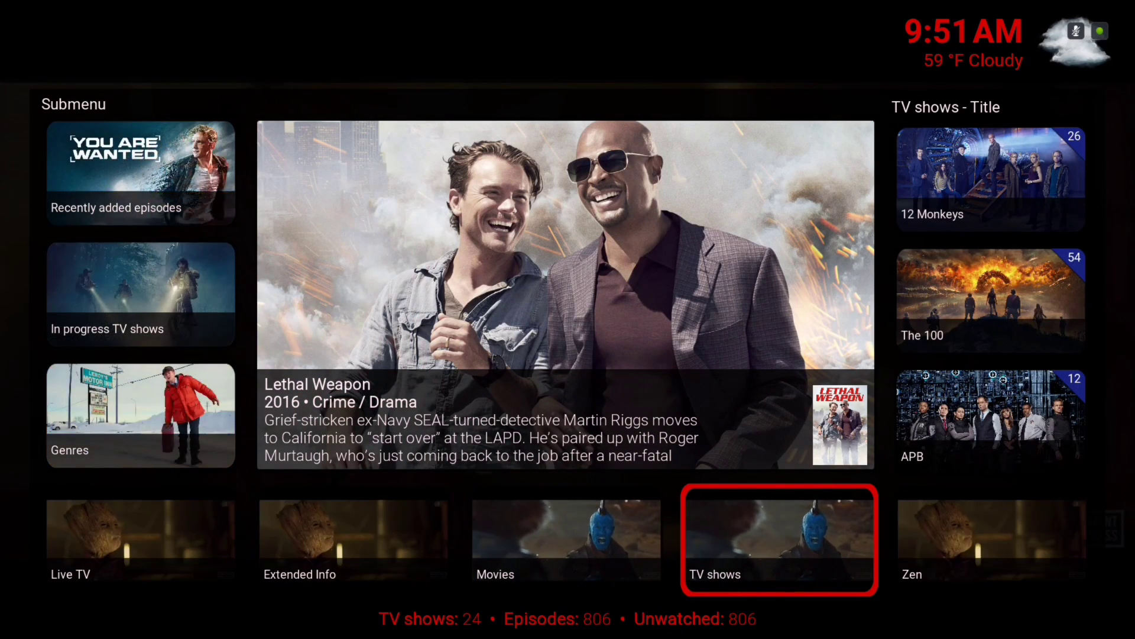
# Step: Browse the TV shows submenu down to Genres and cycle the featured shows in the spotlight
pyautogui.press('Up')
pyautogui.press('Down')
pyautogui.press('Down')
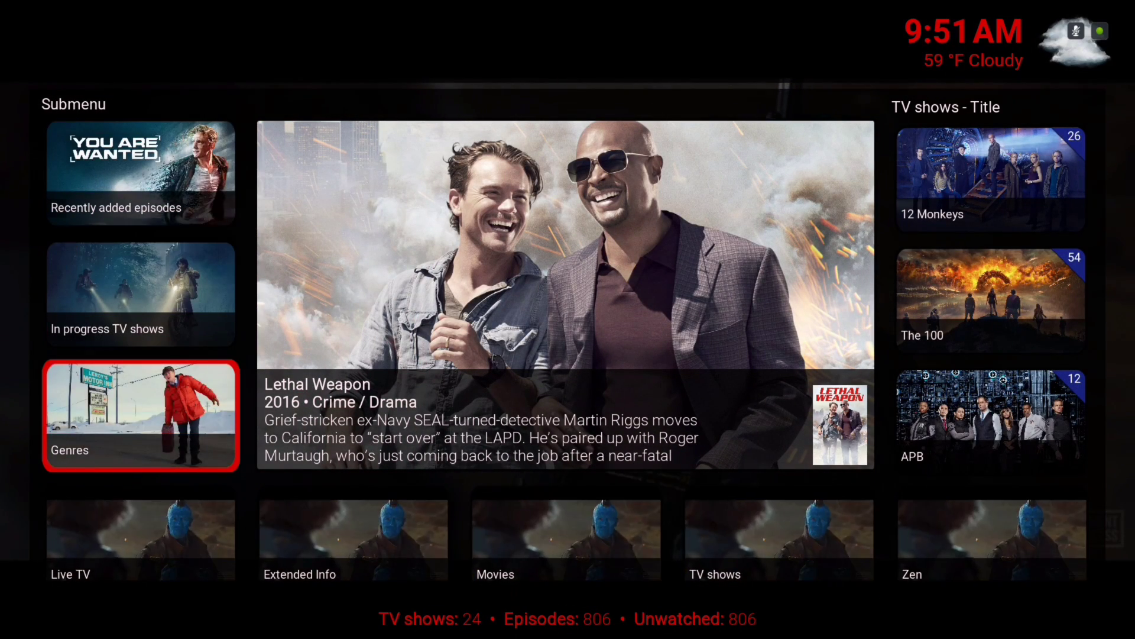
pyautogui.press('Down')
pyautogui.press('Up')
pyautogui.press('Right')
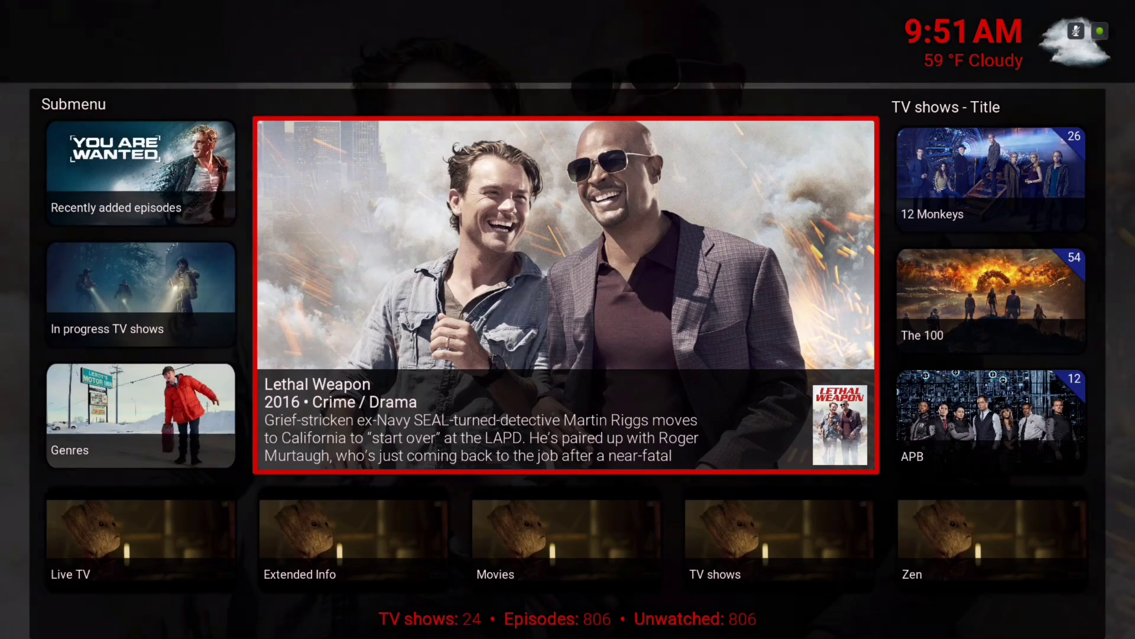
pyautogui.press('Right')
pyautogui.press('Right')
pyautogui.press('Right')
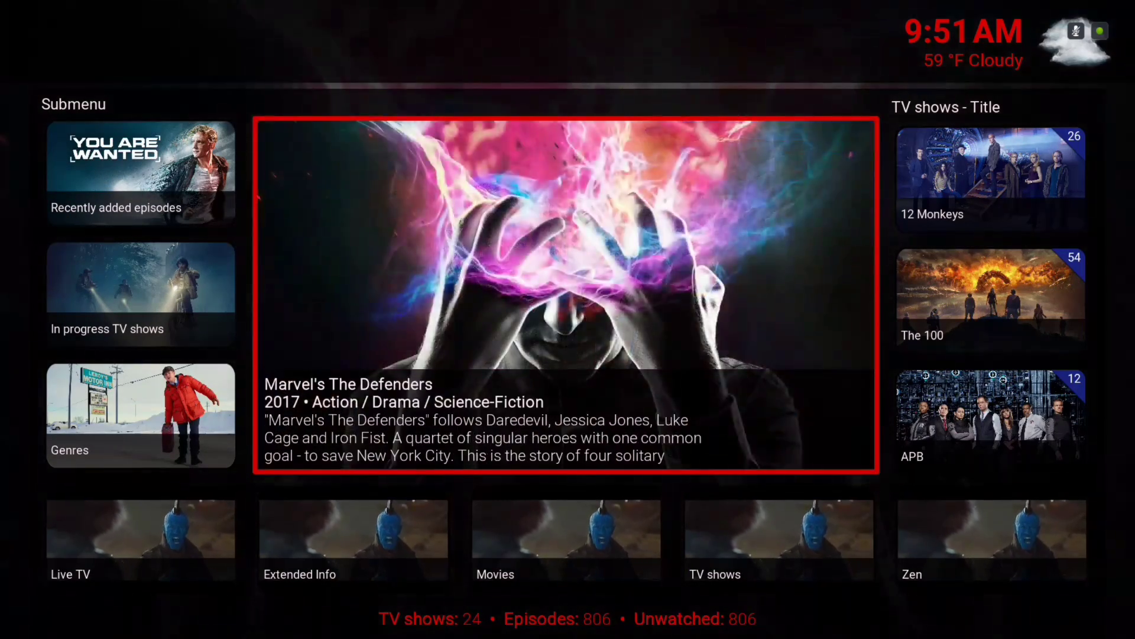
# Step: Scroll the TV shows title list past The 100, then move on to the Zen home item
pyautogui.press('Right')
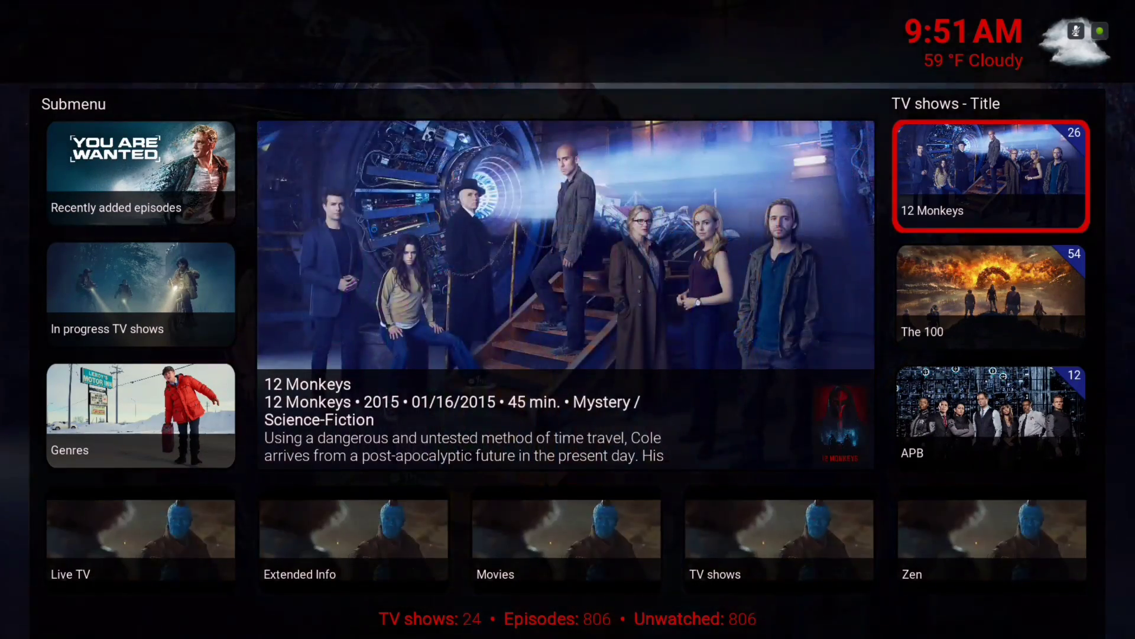
pyautogui.press('Down')
pyautogui.press('Down')
pyautogui.press('Down')
pyautogui.press('Down')
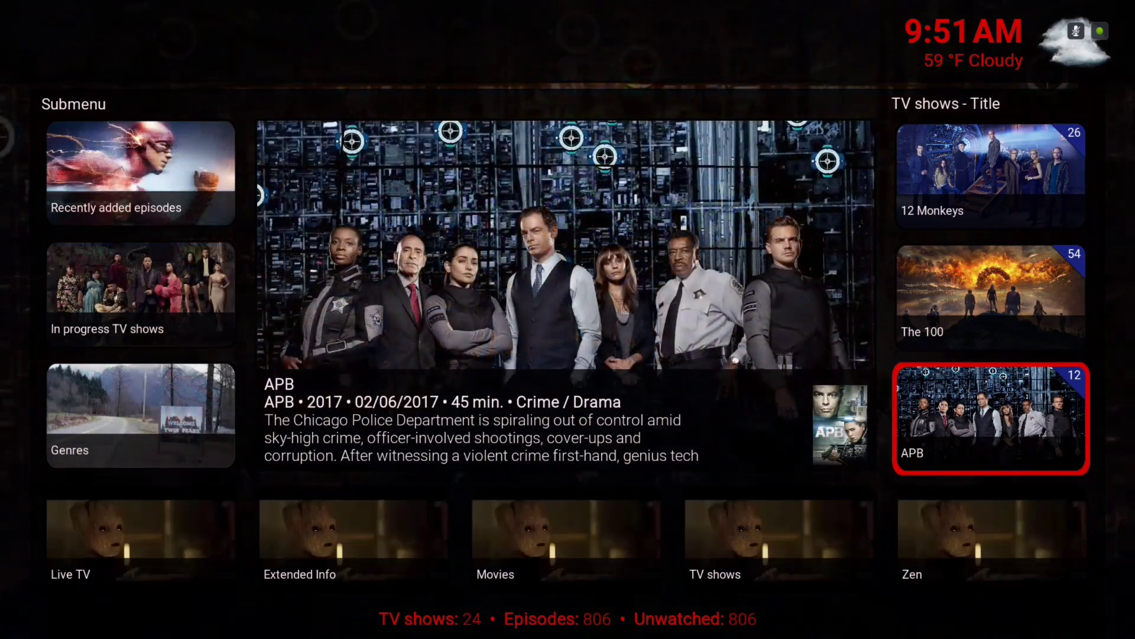
pyautogui.press('Down')
pyautogui.press('Down')
pyautogui.press('Down')
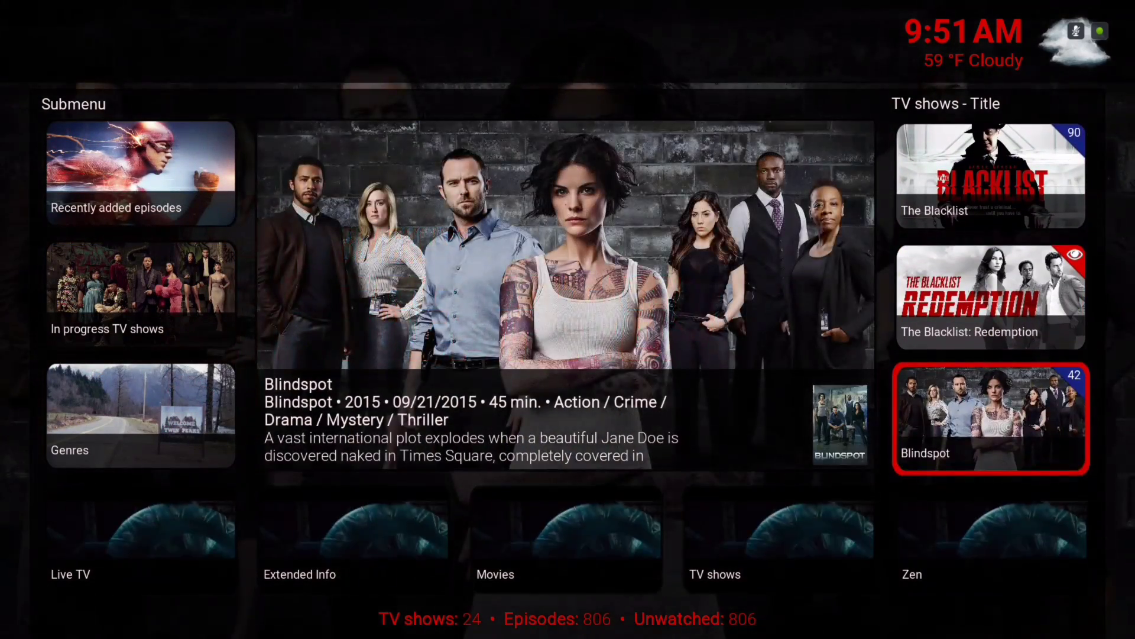
pyautogui.press('Down')
pyautogui.press('Right')
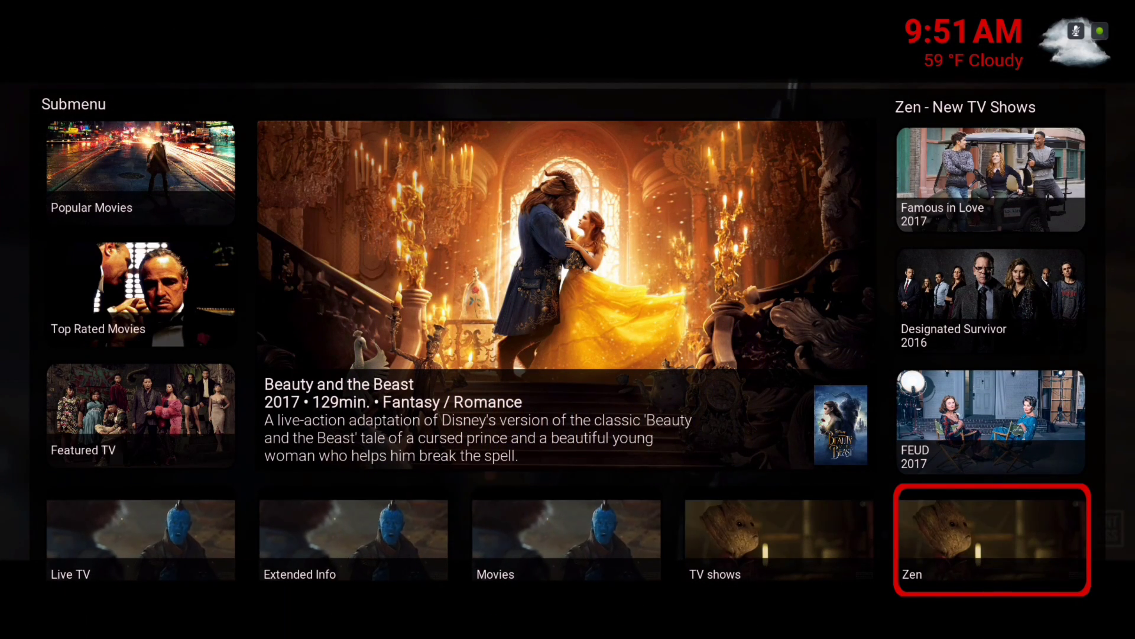
# Step: Step through the Zen submenu from Popular Movies past Returning TV Shows to Popular TV
pyautogui.press('Up')
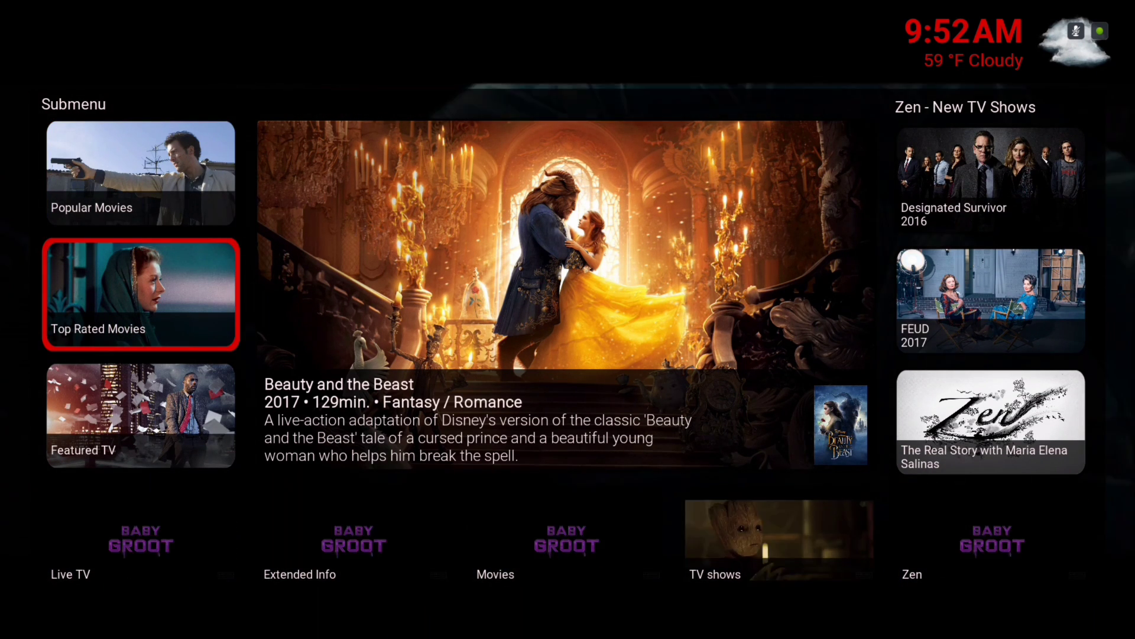
pyautogui.press('Down')
pyautogui.press('Down')
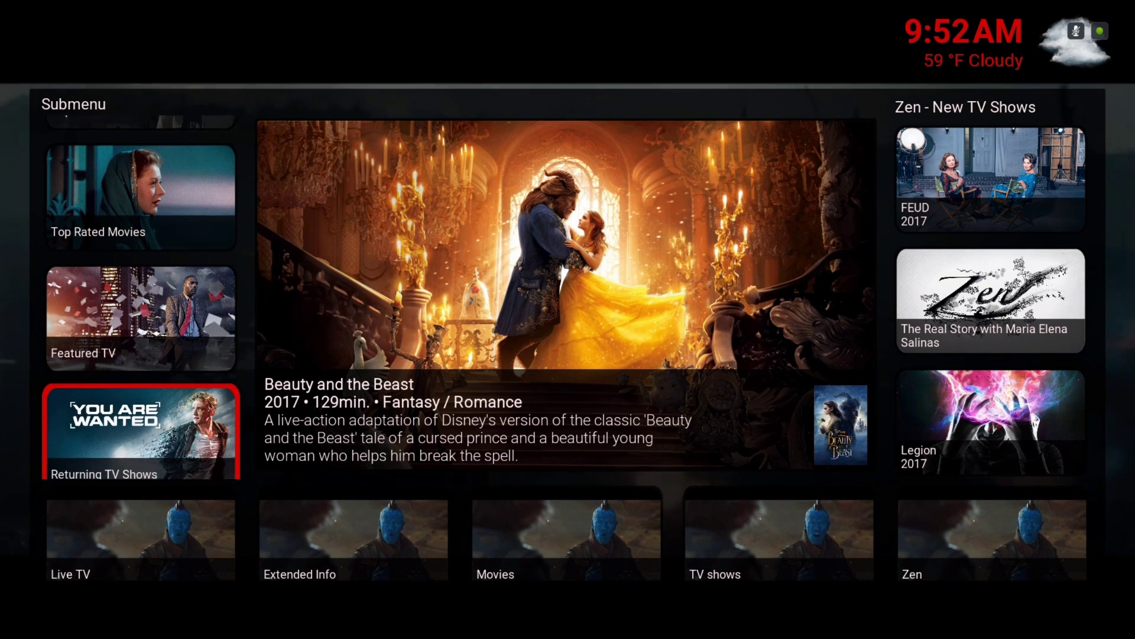
pyautogui.press('Down')
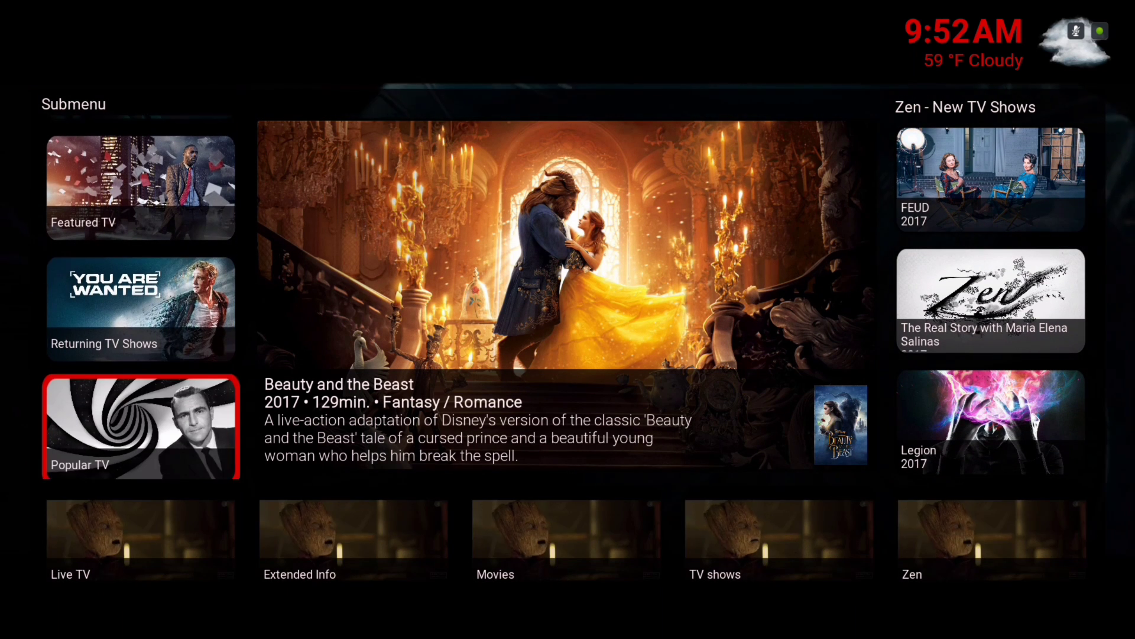
pyautogui.press('Down')
# Step: Revisit the TV shows spotlight and Blindspot in its list, then return to Zen
pyautogui.press('Left')
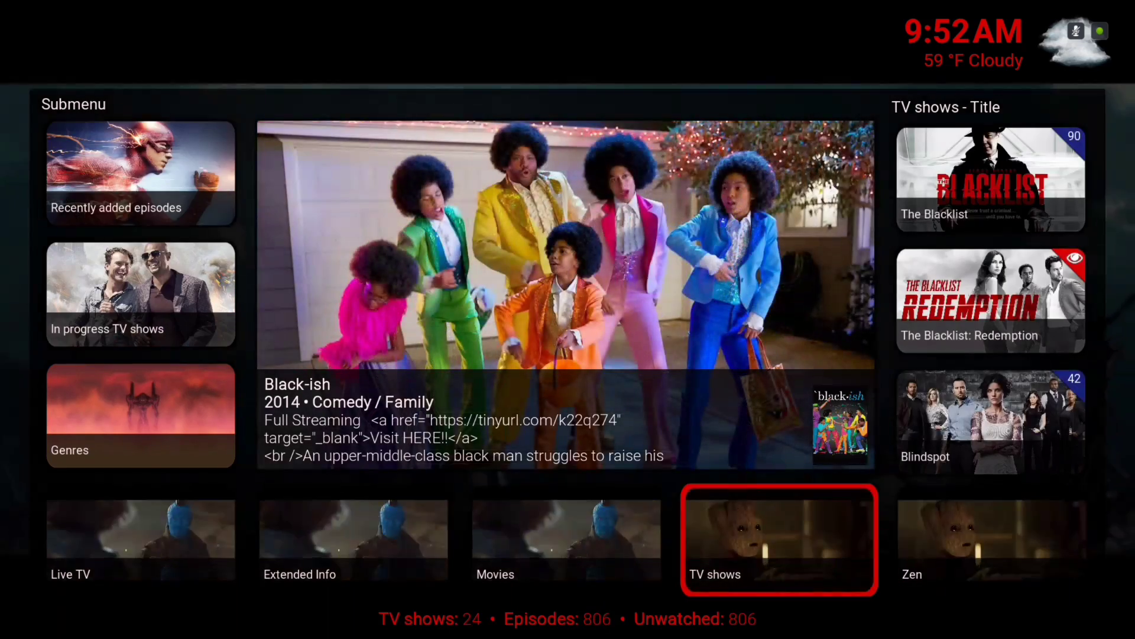
pyautogui.press('Up')
pyautogui.press('Right')
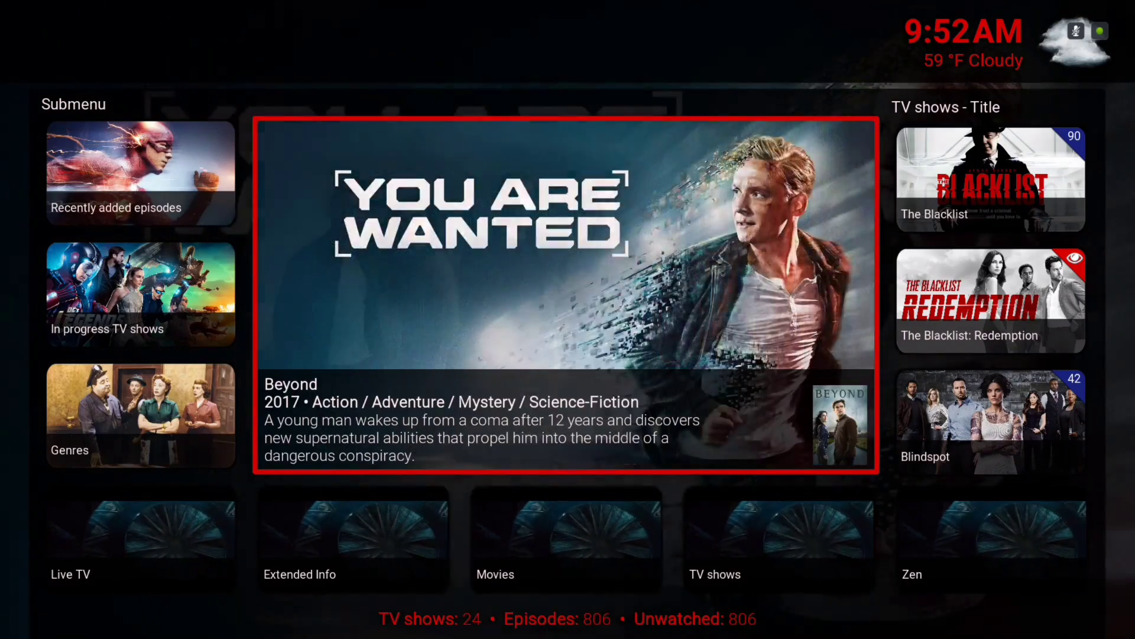
pyautogui.press('Right')
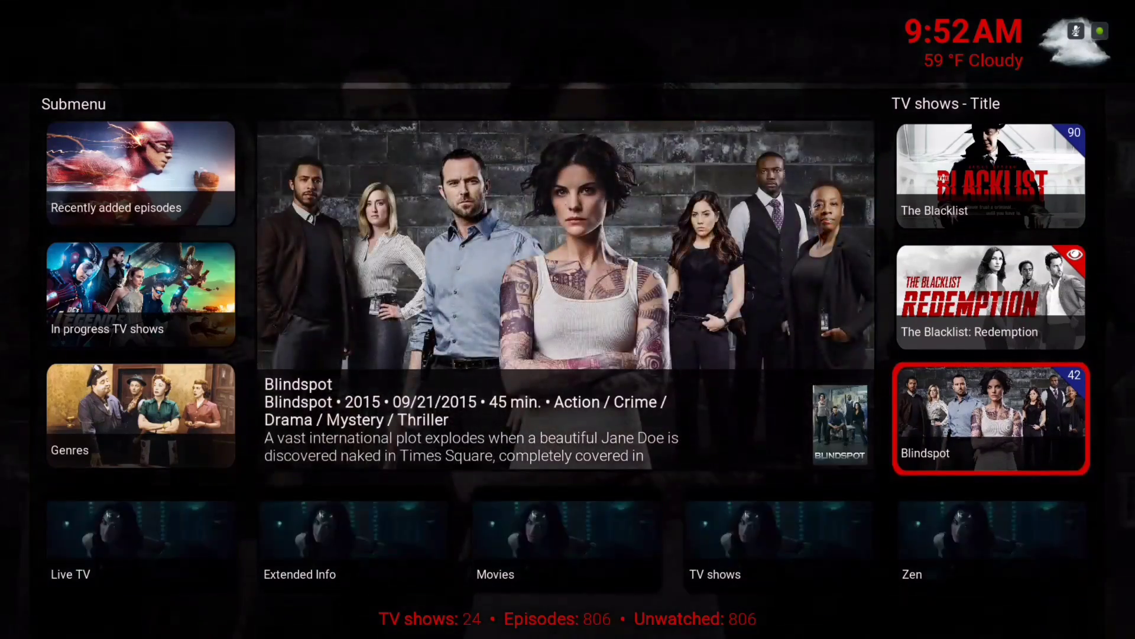
pyautogui.press('Right')
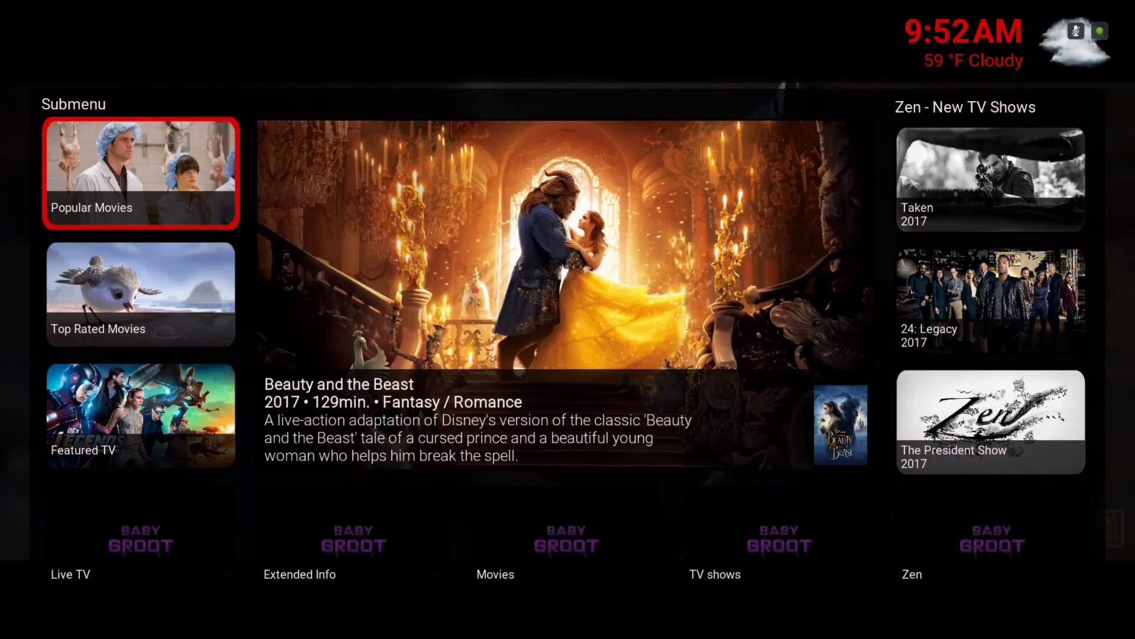
# Step: Browse Zen's New TV Shows list from Taken to Bill Nye, load the next page, then move to Exodus
pyautogui.press('Right')
pyautogui.press('Up')
pyautogui.press('Up')
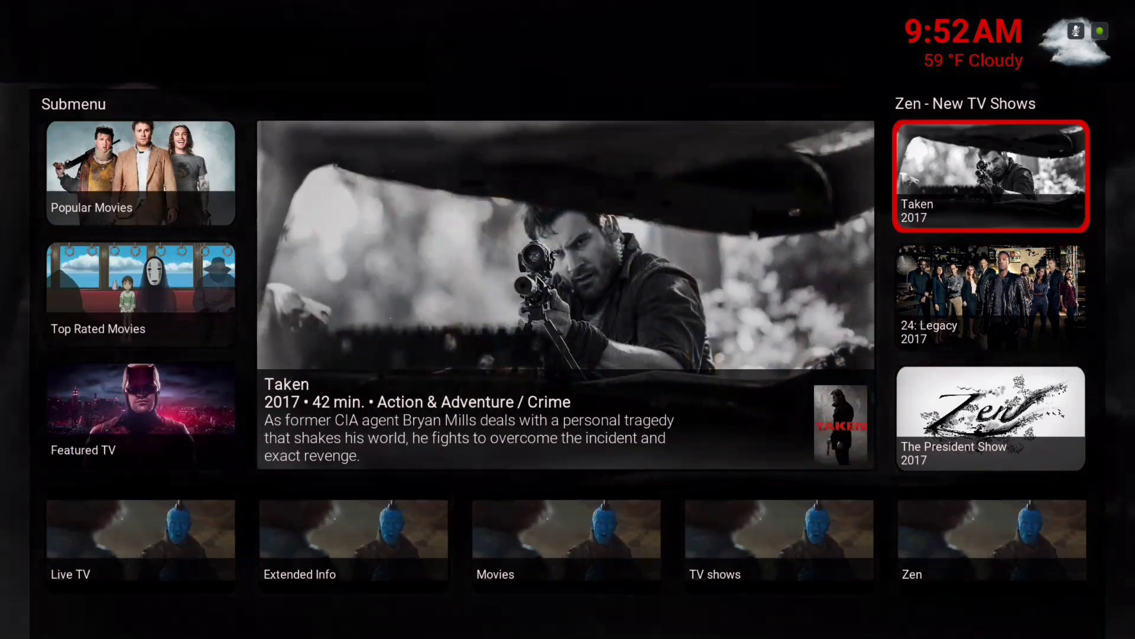
pyautogui.press('Down')
pyautogui.press('Down')
pyautogui.press('Down')
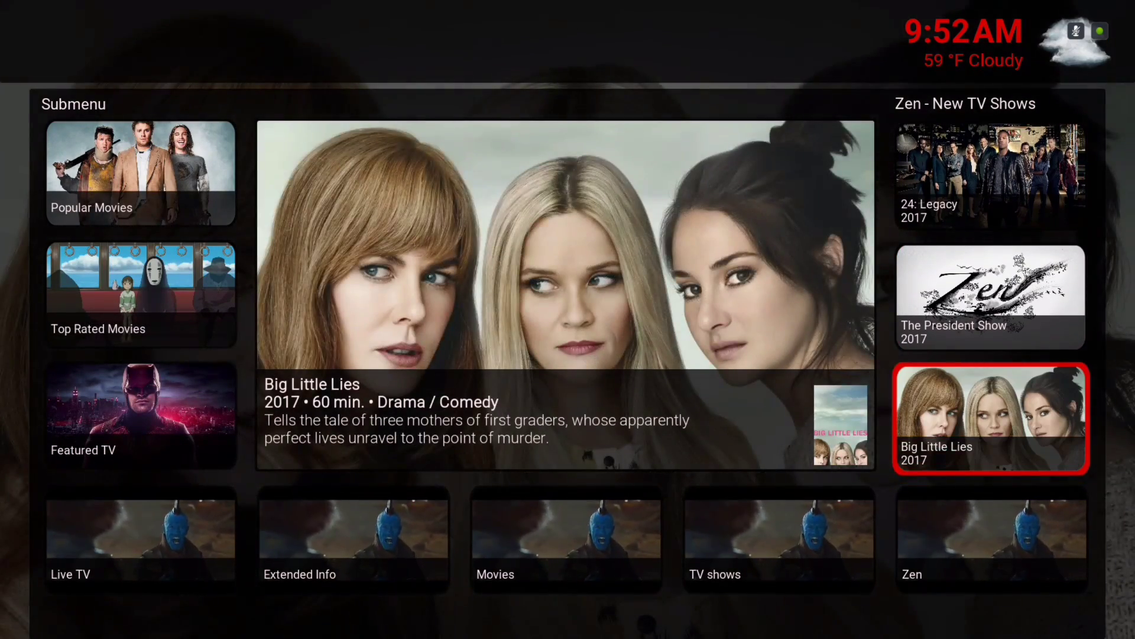
pyautogui.press('Down')
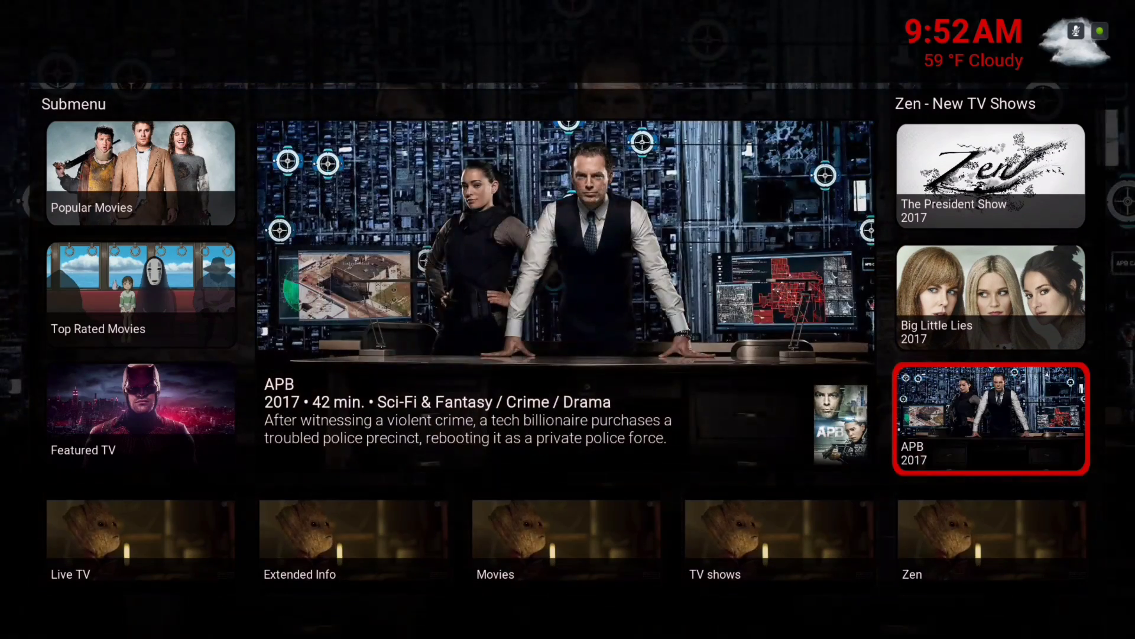
pyautogui.press('Up')
pyautogui.press('Up')
pyautogui.press('Down')
pyautogui.press('Down')
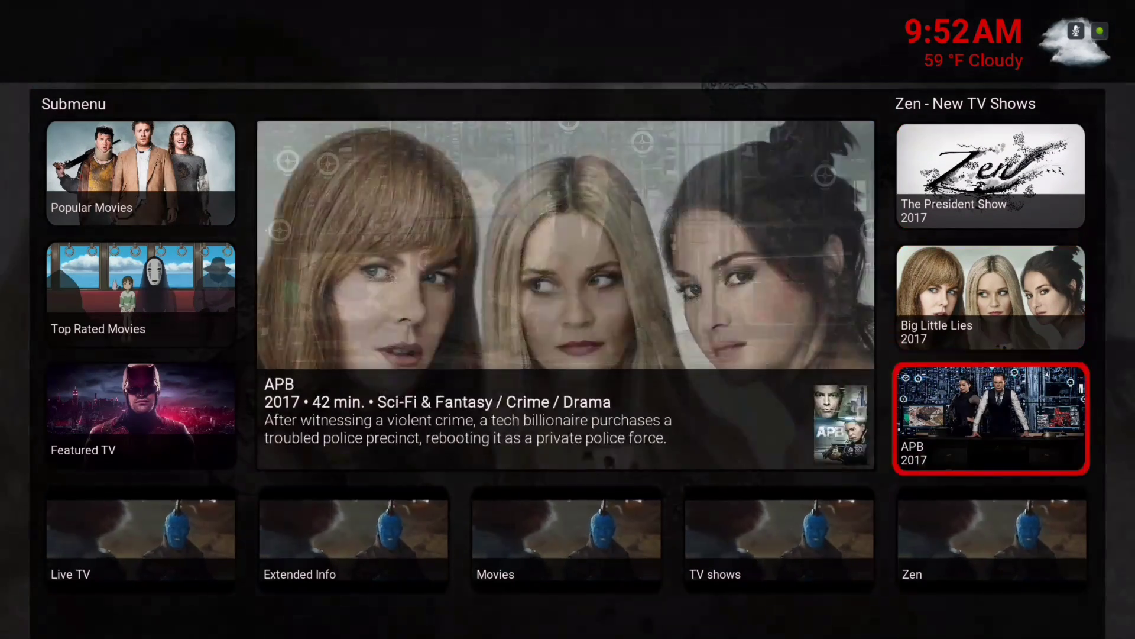
pyautogui.press('Down')
pyautogui.press('Down')
pyautogui.press('Return')
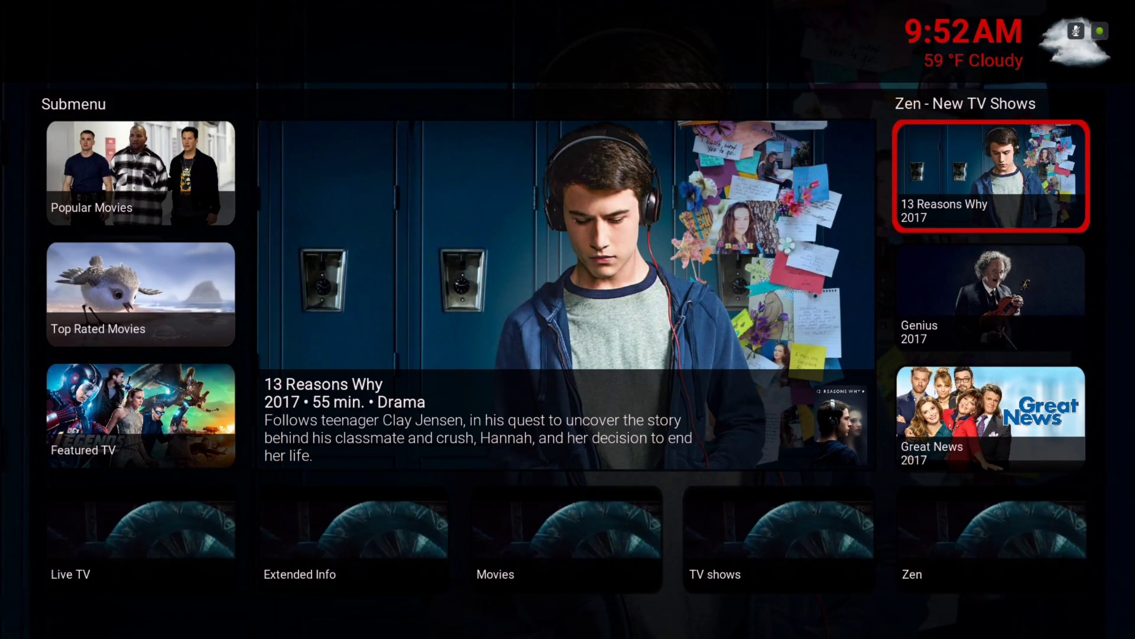
pyautogui.press('BackSpace')
pyautogui.press('Right')
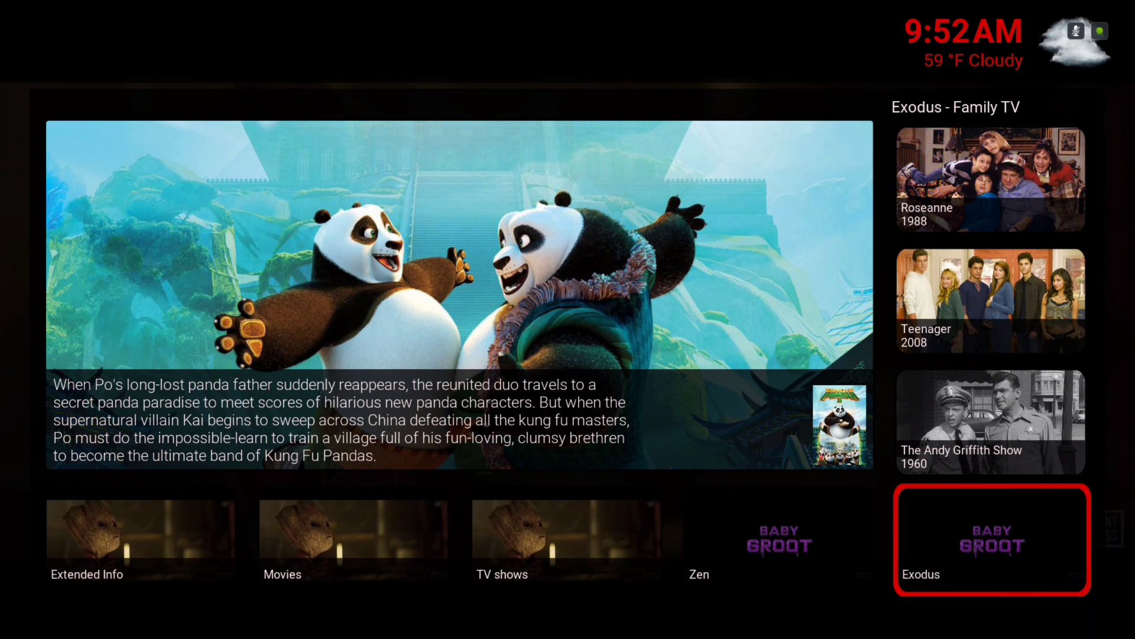
# Step: Cycle through the titles in the Exodus spotlight panel
pyautogui.press('Up')
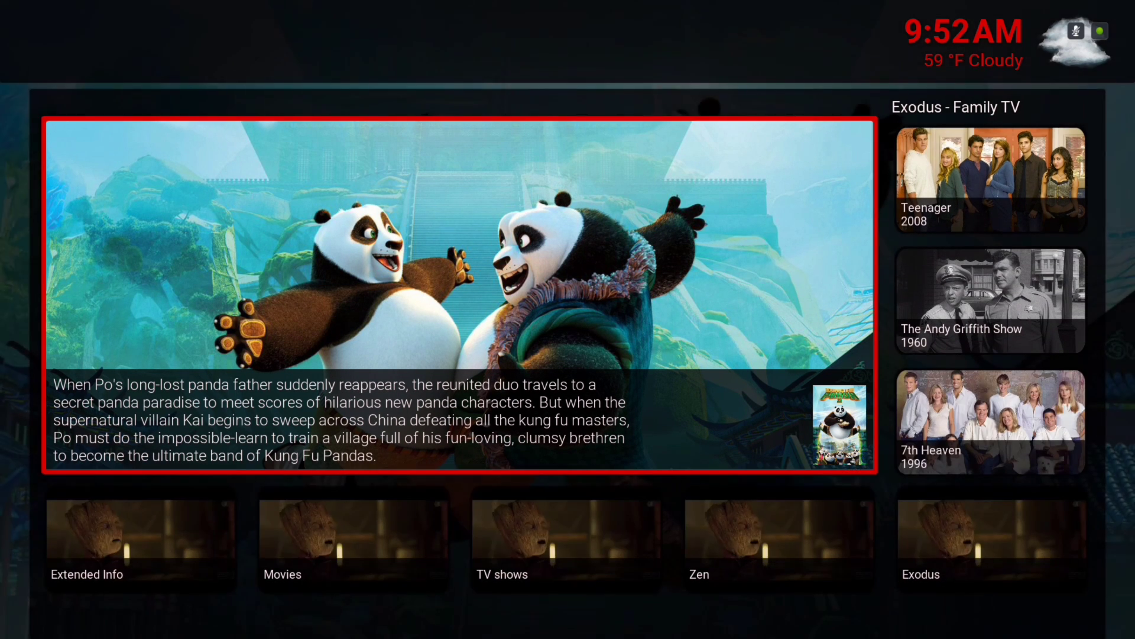
pyautogui.press('Right')
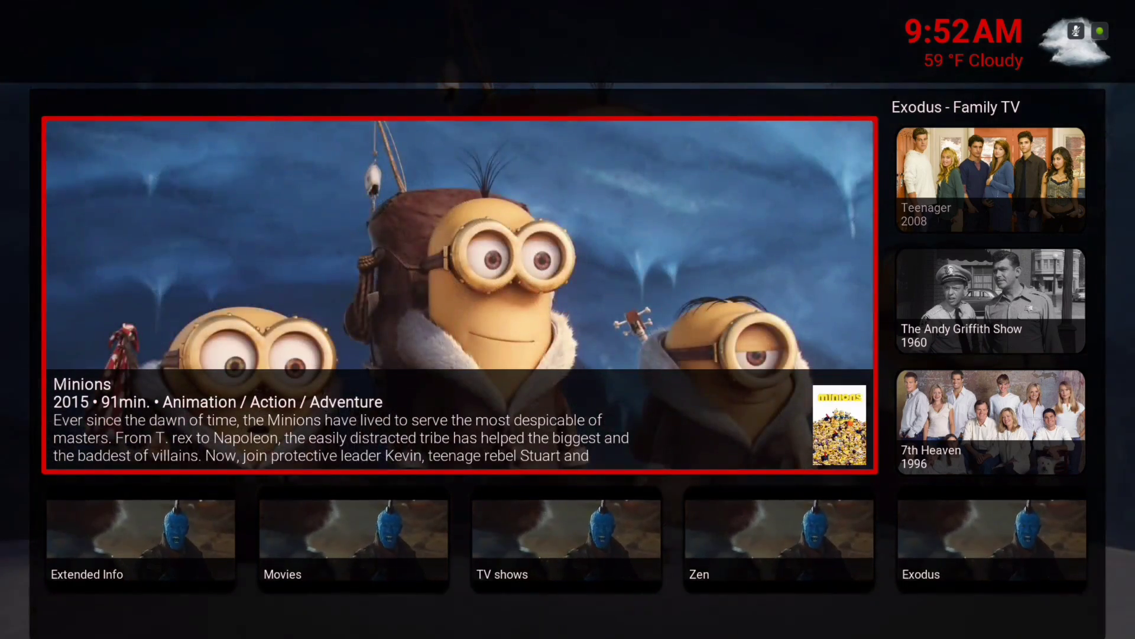
pyautogui.press('Right')
pyautogui.press('Right')
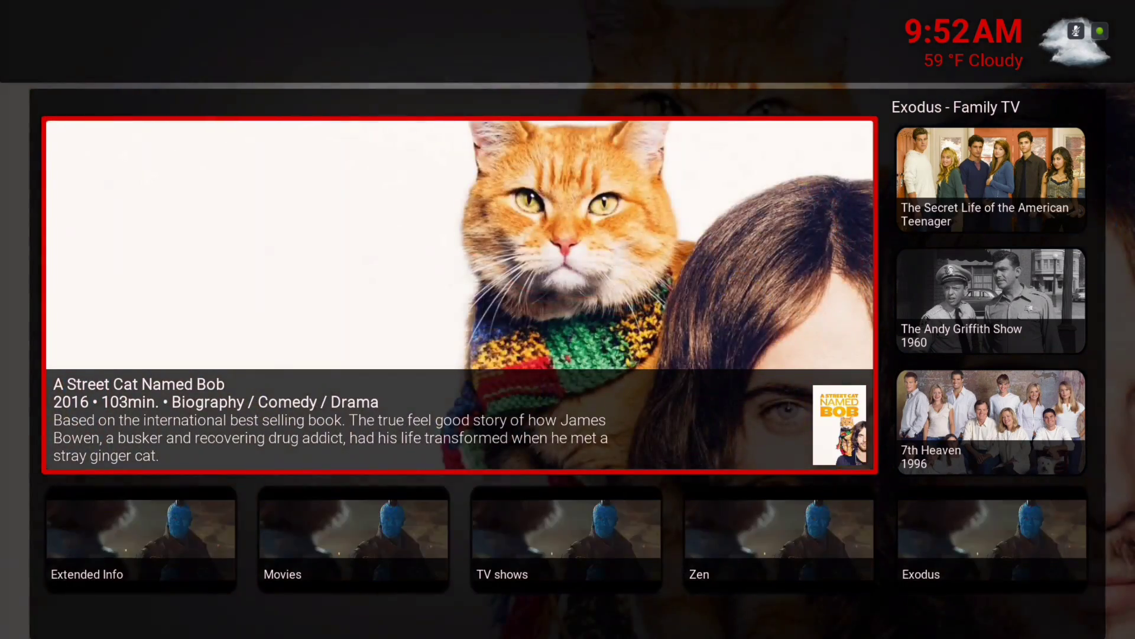
pyautogui.press('Right')
pyautogui.press('Right')
pyautogui.press('Right')
pyautogui.press('Right')
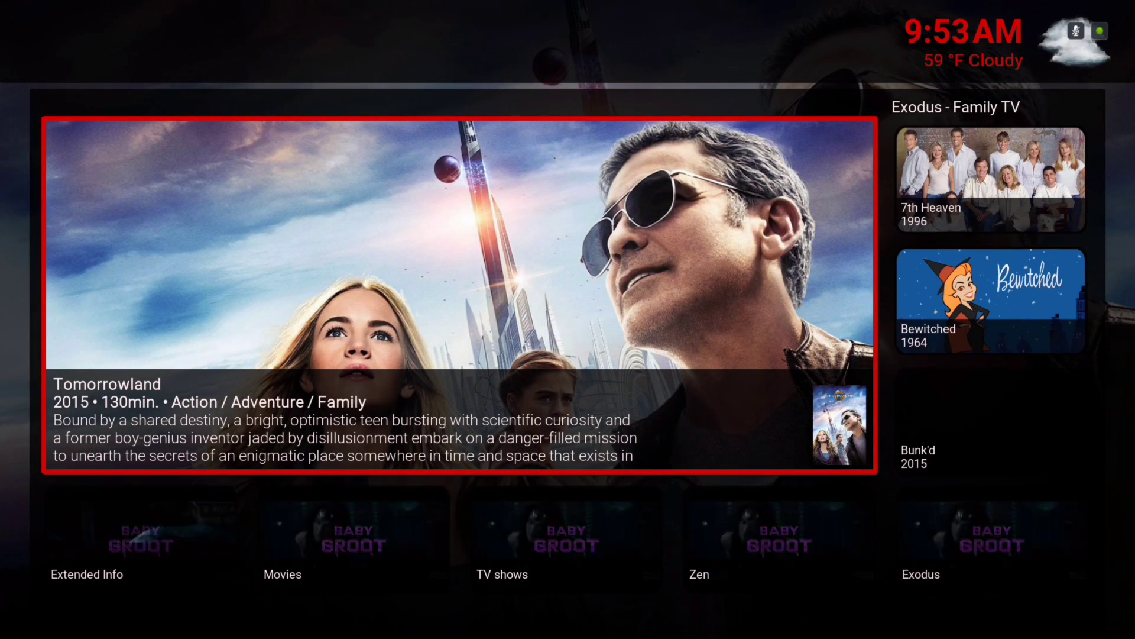
# Step: Browse the Exodus Family TV list around Bunk'd, then move on to the Specto home item
pyautogui.press('Right')
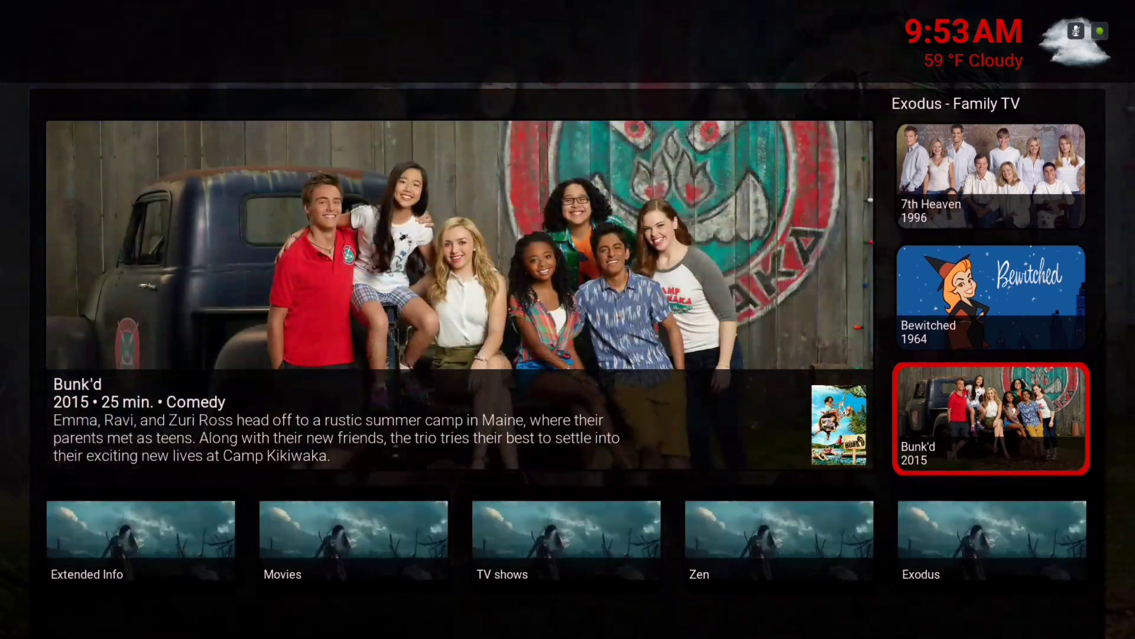
pyautogui.press('Up')
pyautogui.press('Up')
pyautogui.press('Up')
pyautogui.press('Up')
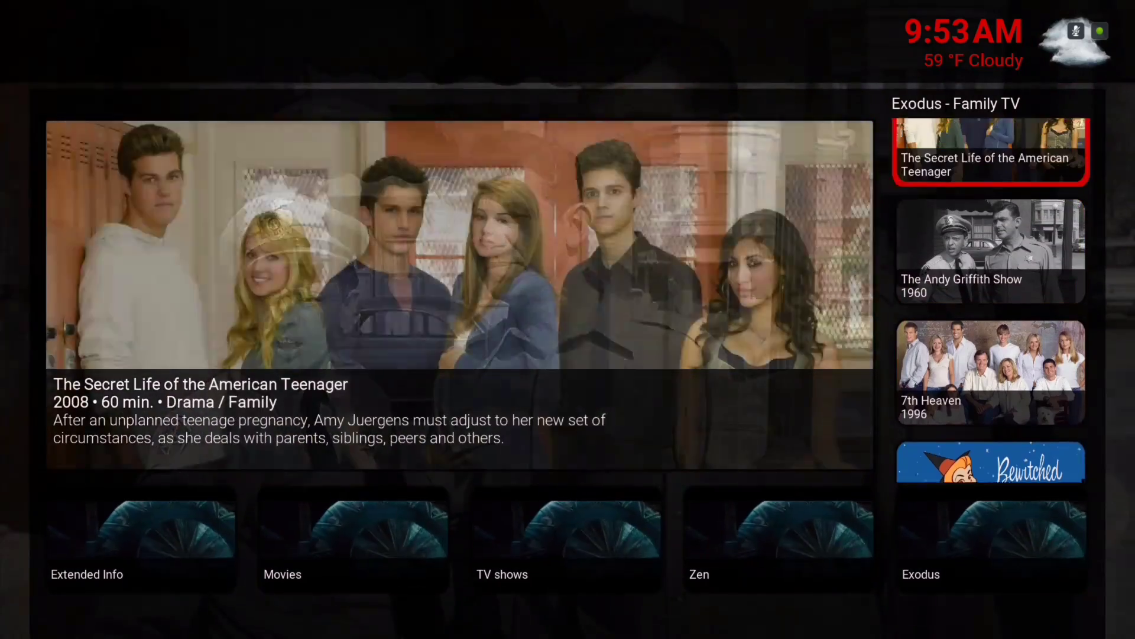
pyautogui.press('Down')
pyautogui.press('Down')
pyautogui.press('Down')
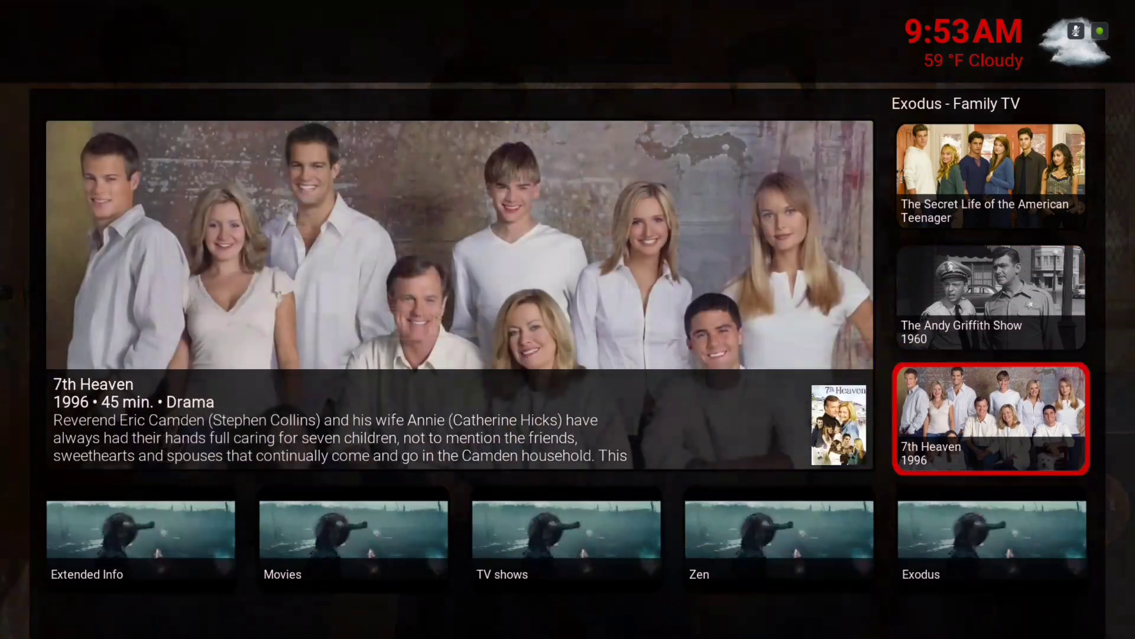
pyautogui.press('Down')
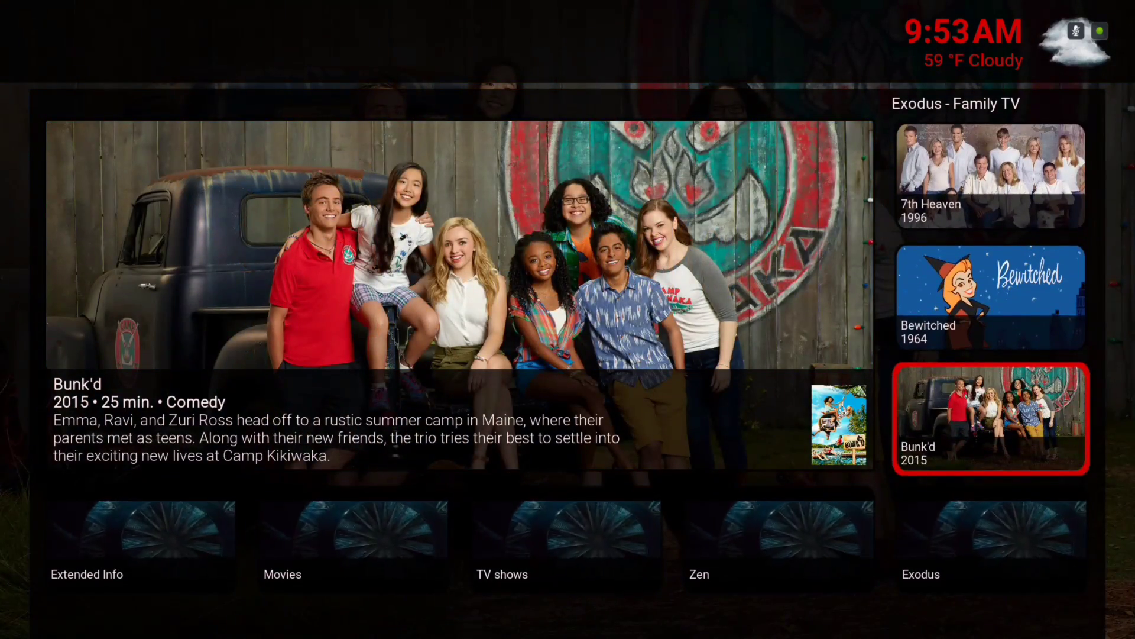
pyautogui.press('Down')
pyautogui.press('Right')
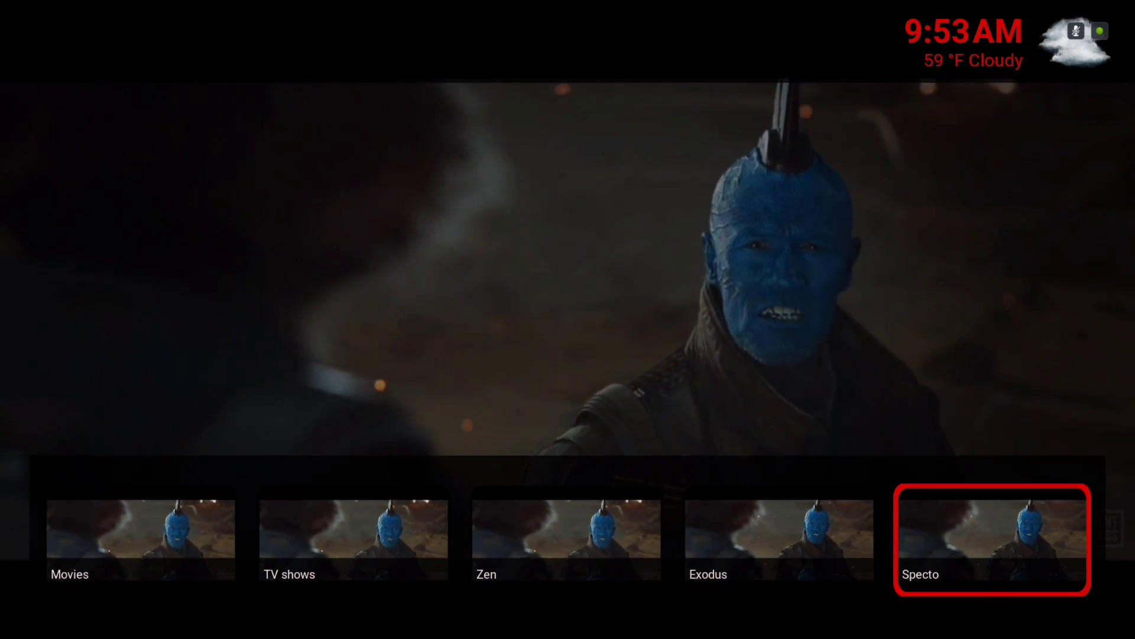
# Step: Move to the Music home item and step through the featured YouMusic videos
pyautogui.press('Right')
pyautogui.press('Left')
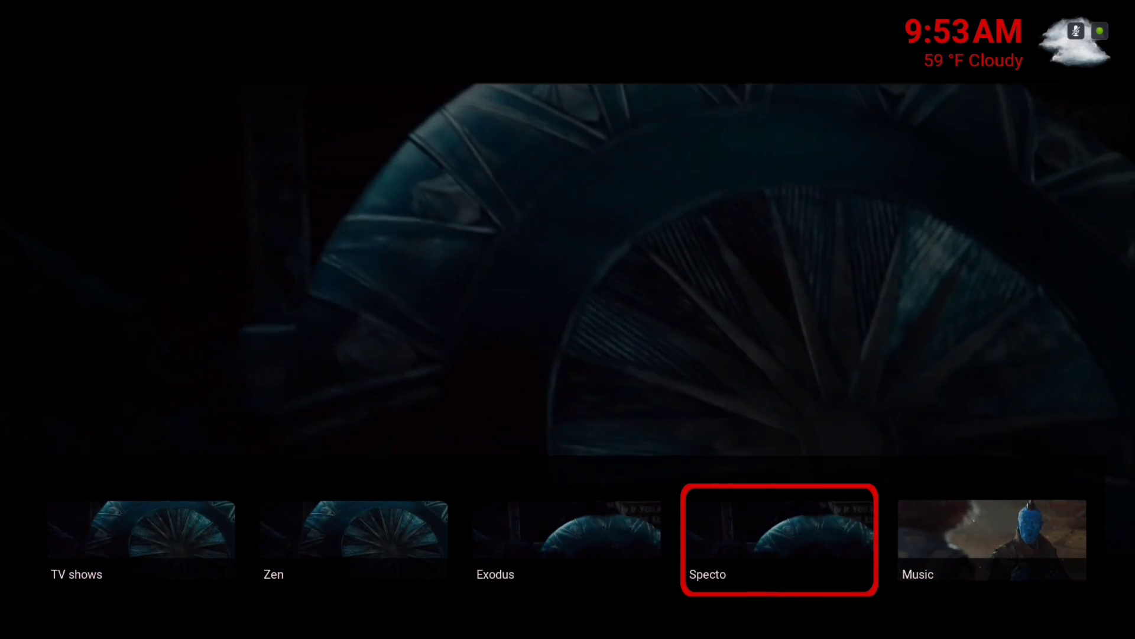
pyautogui.press('Right')
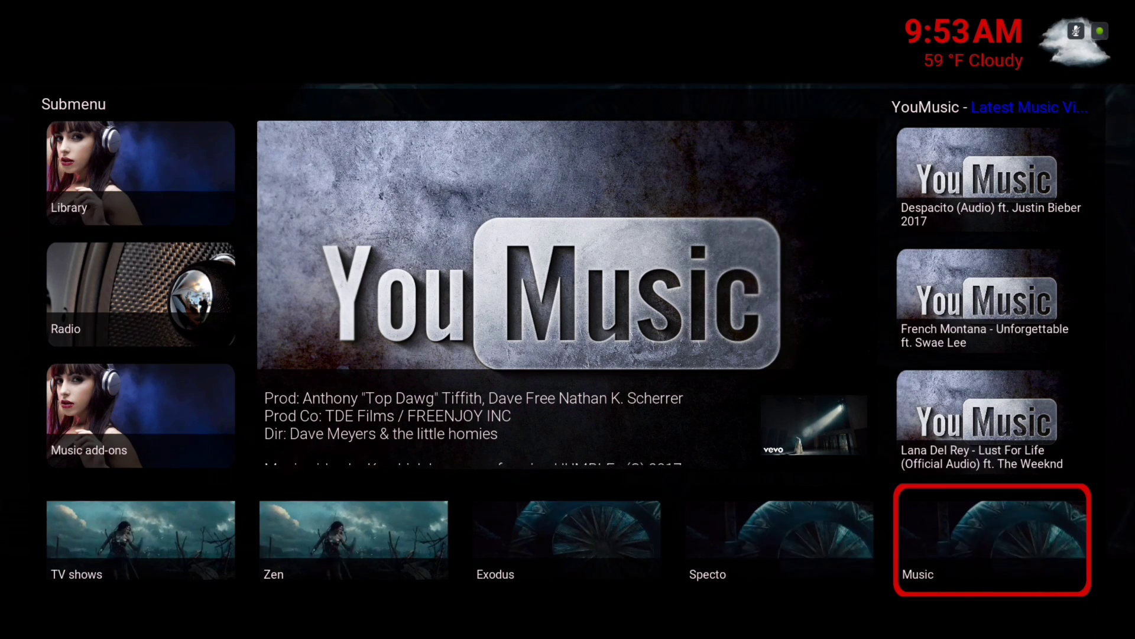
pyautogui.press('Up')
pyautogui.press('Right')
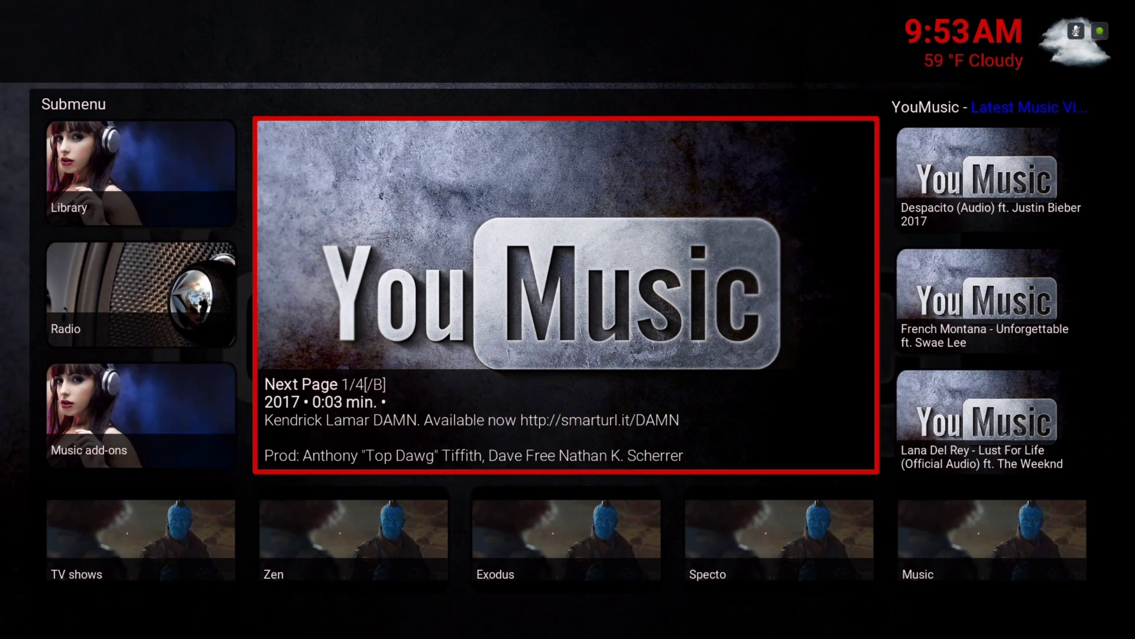
pyautogui.press('Right')
pyautogui.press('Right')
pyautogui.press('Right')
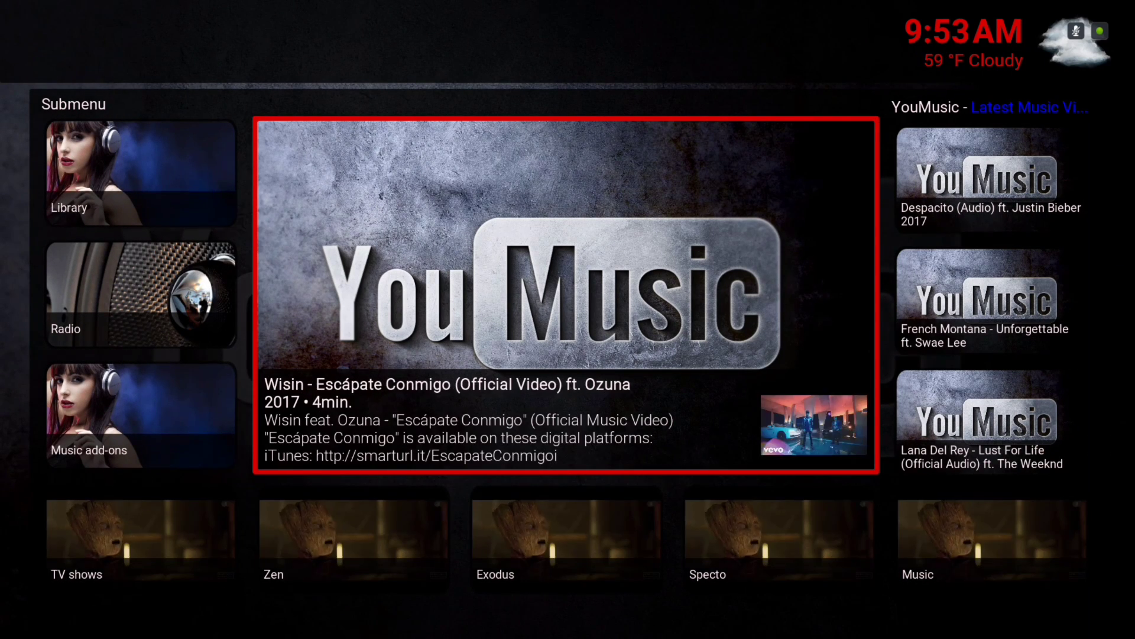
pyautogui.press('Right')
pyautogui.press('Right')
pyautogui.press('Right')
pyautogui.press('Right')
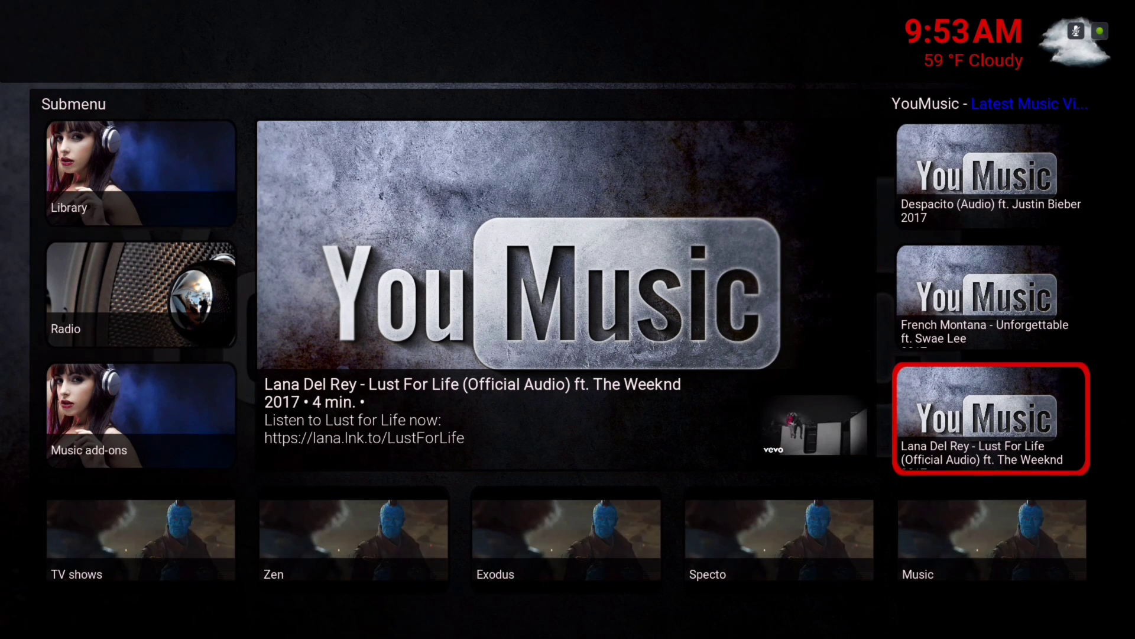
# Step: Scroll the YouMusic video list, then switch to and browse the On the Rise videos
pyautogui.press('Up')
pyautogui.press('Up')
pyautogui.press('Up')
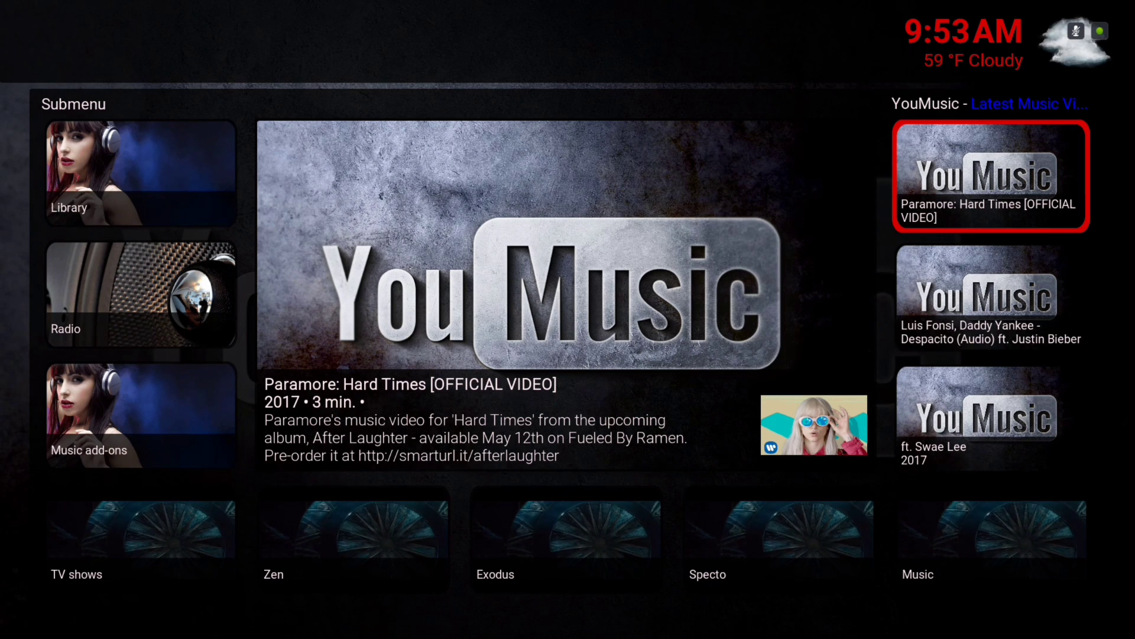
pyautogui.press('Down')
pyautogui.press('Down')
pyautogui.press('Down')
pyautogui.press('Down')
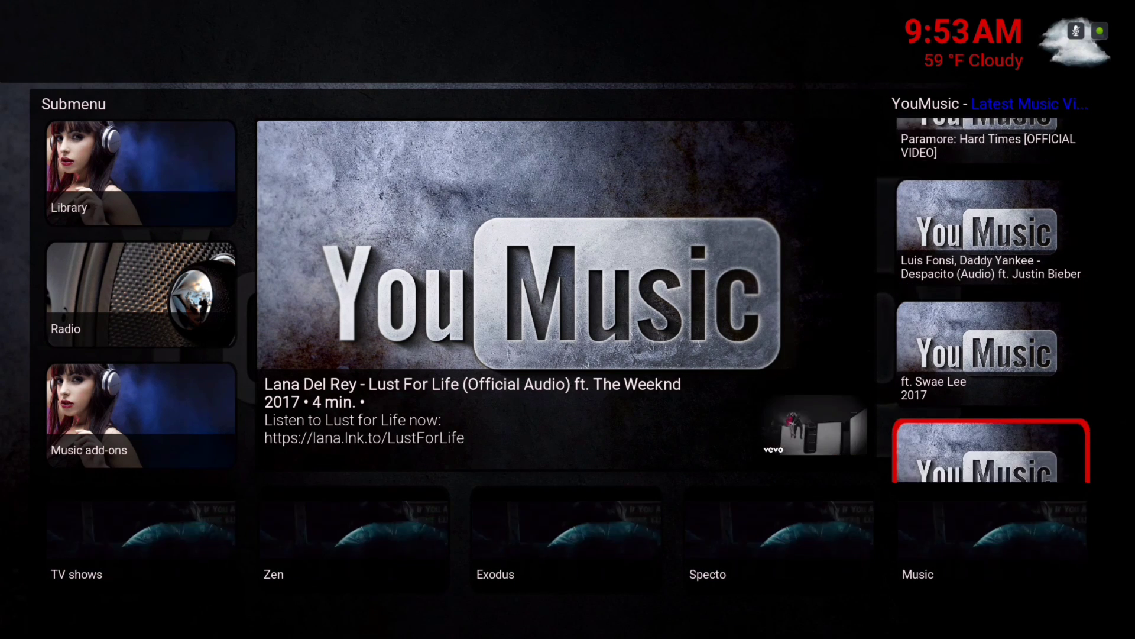
pyautogui.press('Up')
pyautogui.press('Up')
pyautogui.press('Up')
pyautogui.press('Up')
pyautogui.press('Up')
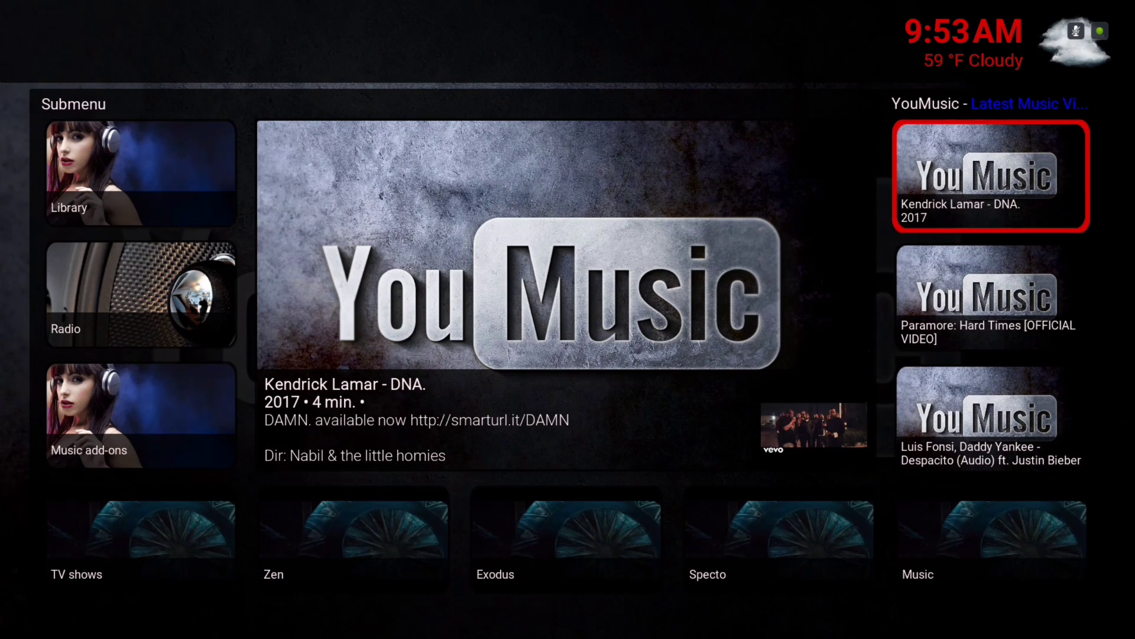
pyautogui.press('Up')
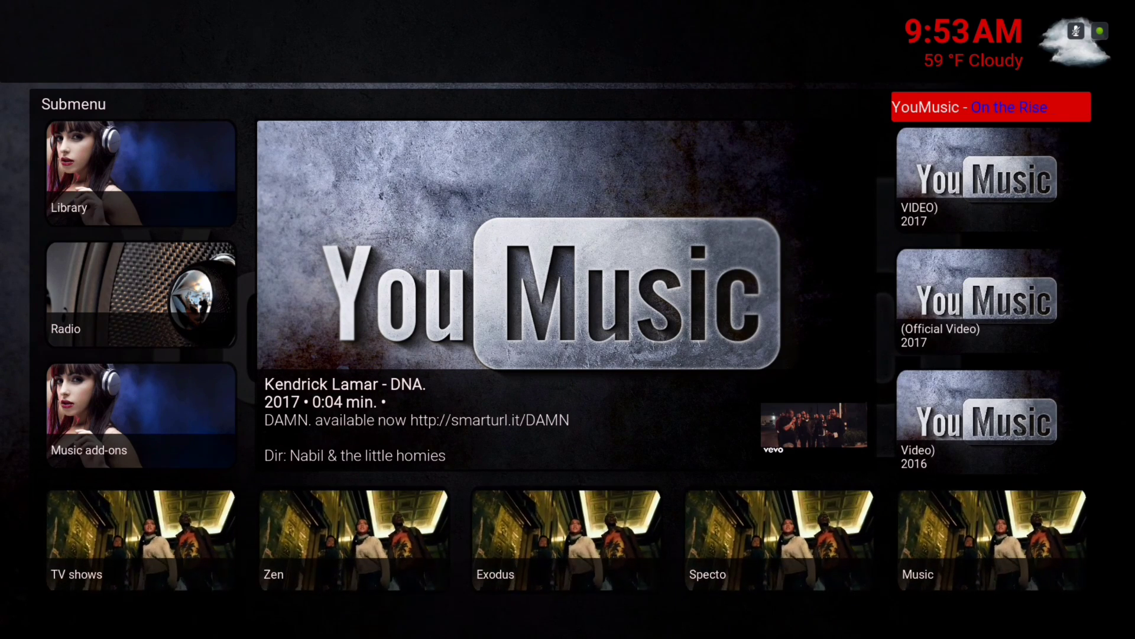
pyautogui.press('Down')
pyautogui.press('Down')
pyautogui.press('Down')
pyautogui.press('Down')
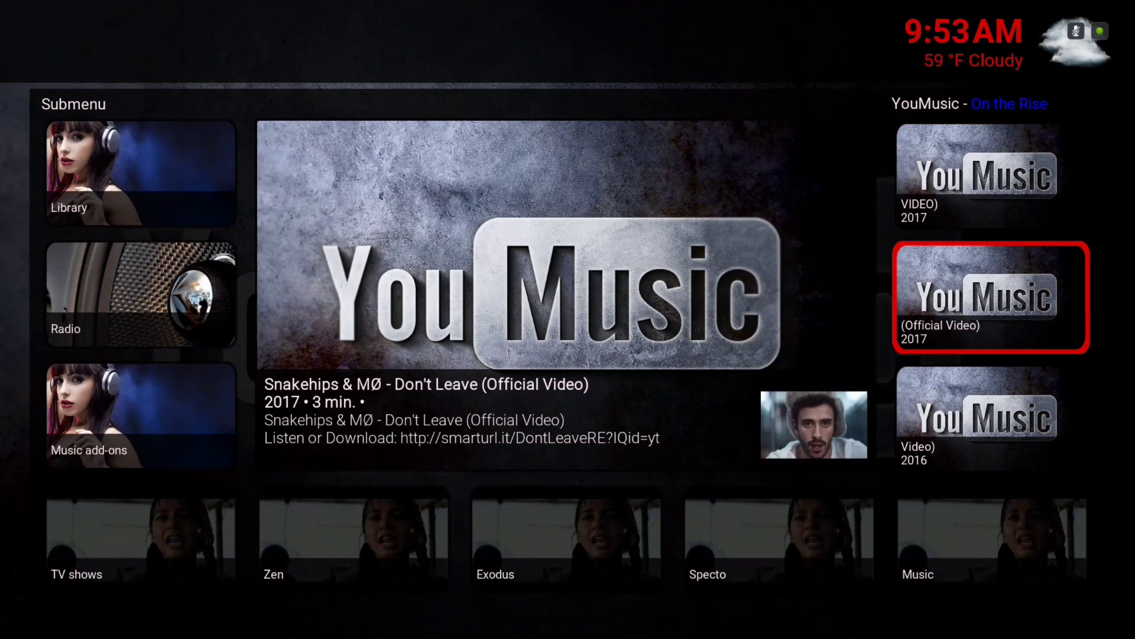
# Step: Browse the New Music This Week videos, then move on to the Weather forecast
pyautogui.press('Up')
pyautogui.press('Up')
pyautogui.press('Up')
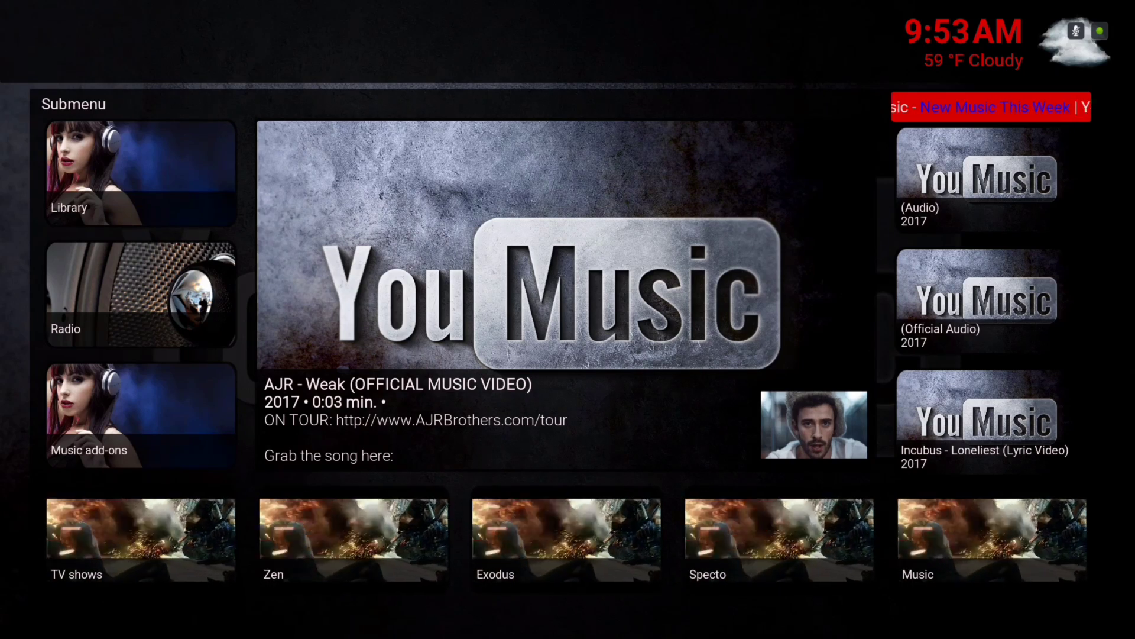
pyautogui.press('Down')
pyautogui.press('Down')
pyautogui.press('Down')
pyautogui.press('Down')
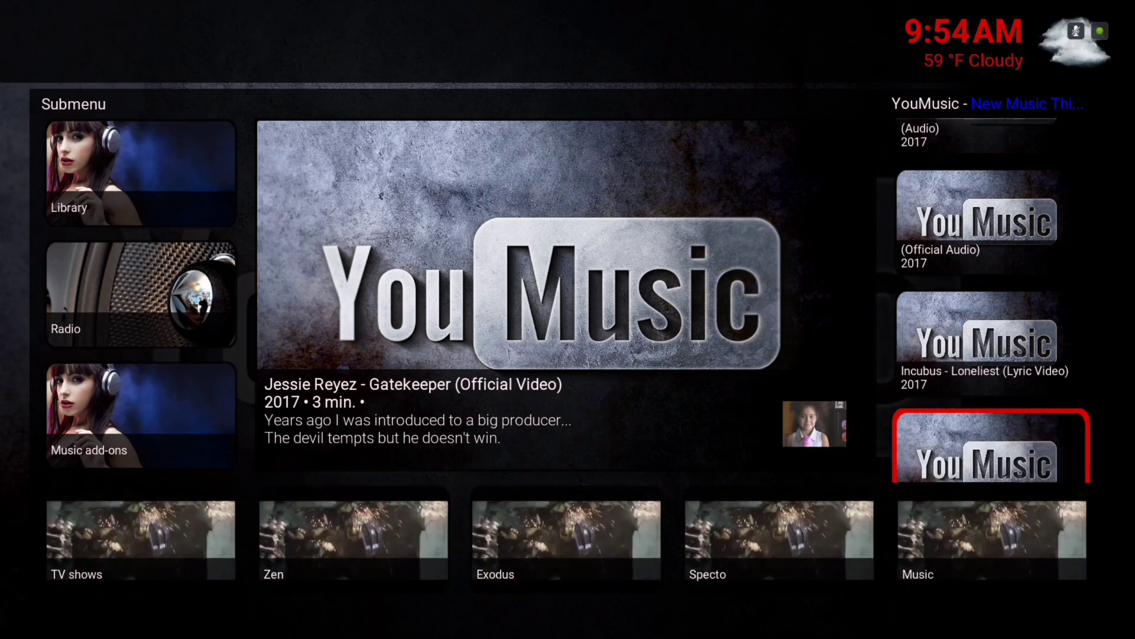
pyautogui.press('Down')
pyautogui.press('Down')
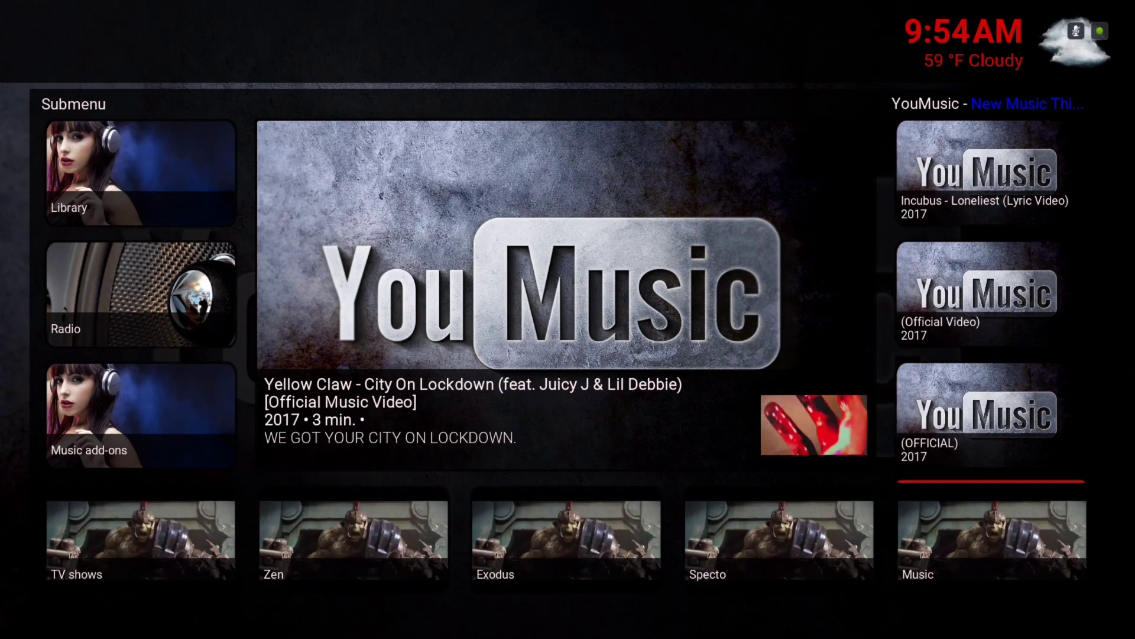
pyautogui.press('Down')
pyautogui.press('Down')
pyautogui.press('Down')
pyautogui.press('Down')
pyautogui.press('Down')
pyautogui.press('Right')
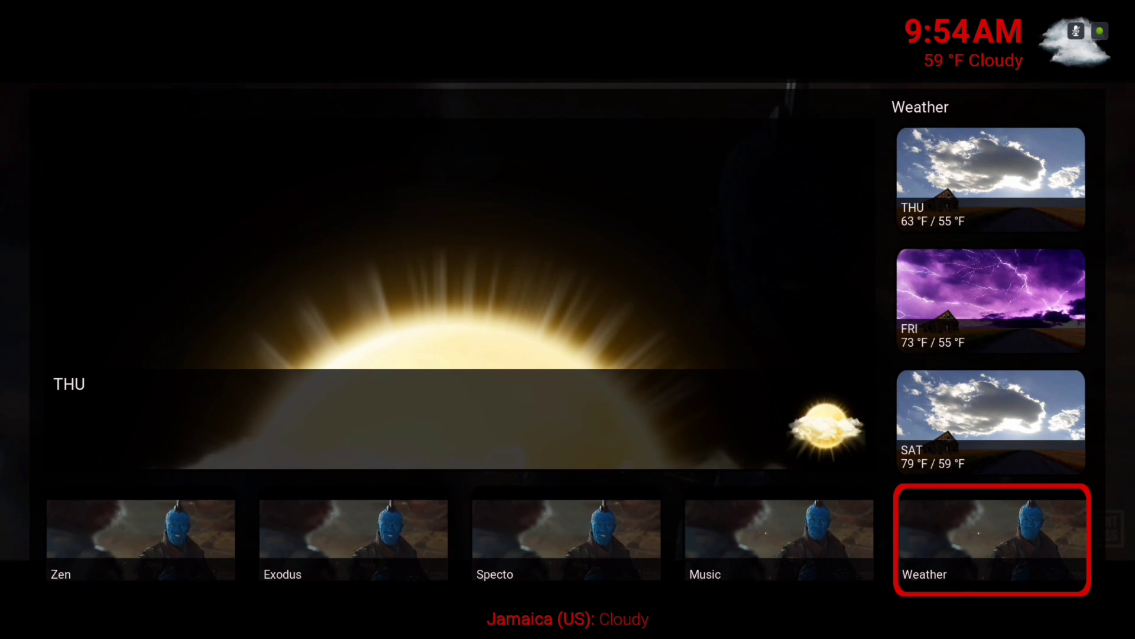
# Step: Move past Pictures and the Add-on browser categories to Settings and open it
pyautogui.press('Right')
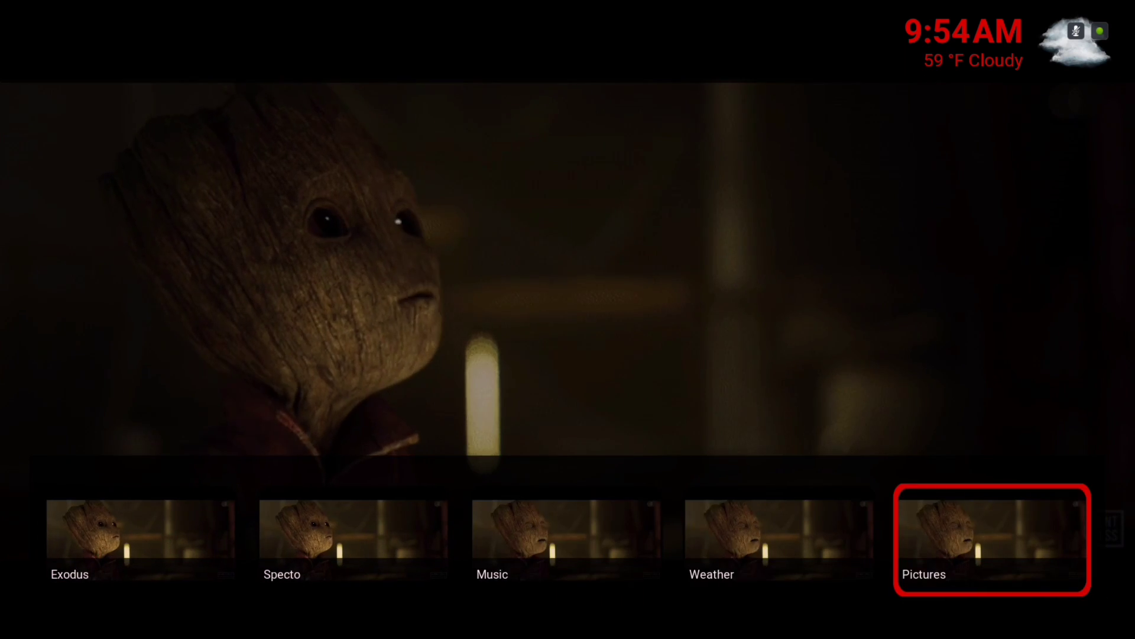
pyautogui.press('Right')
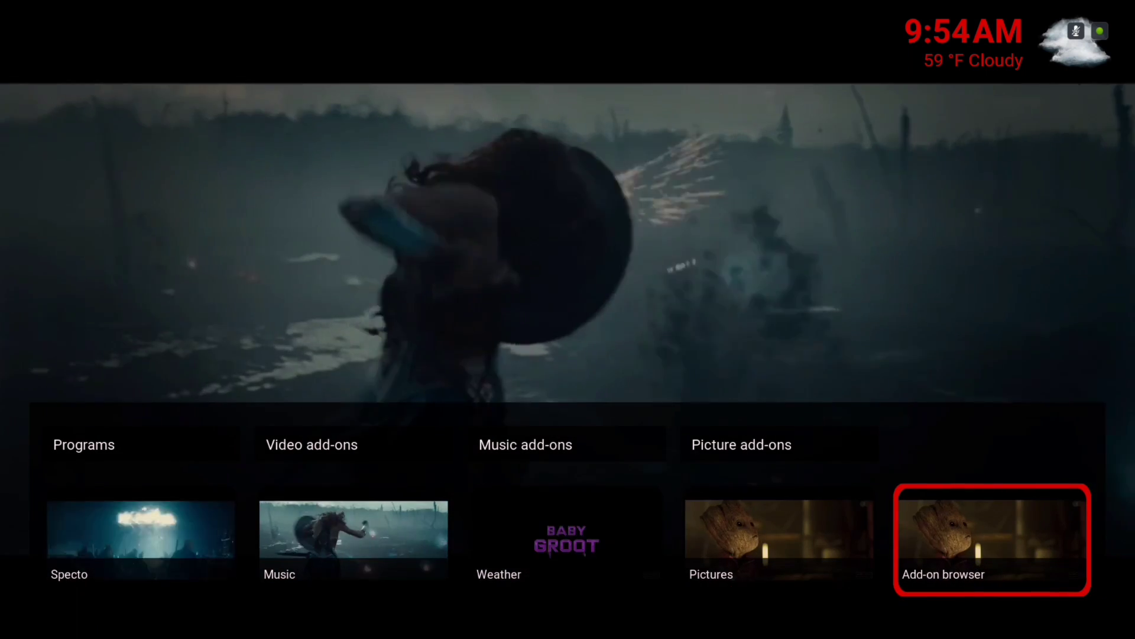
pyautogui.press('Left')
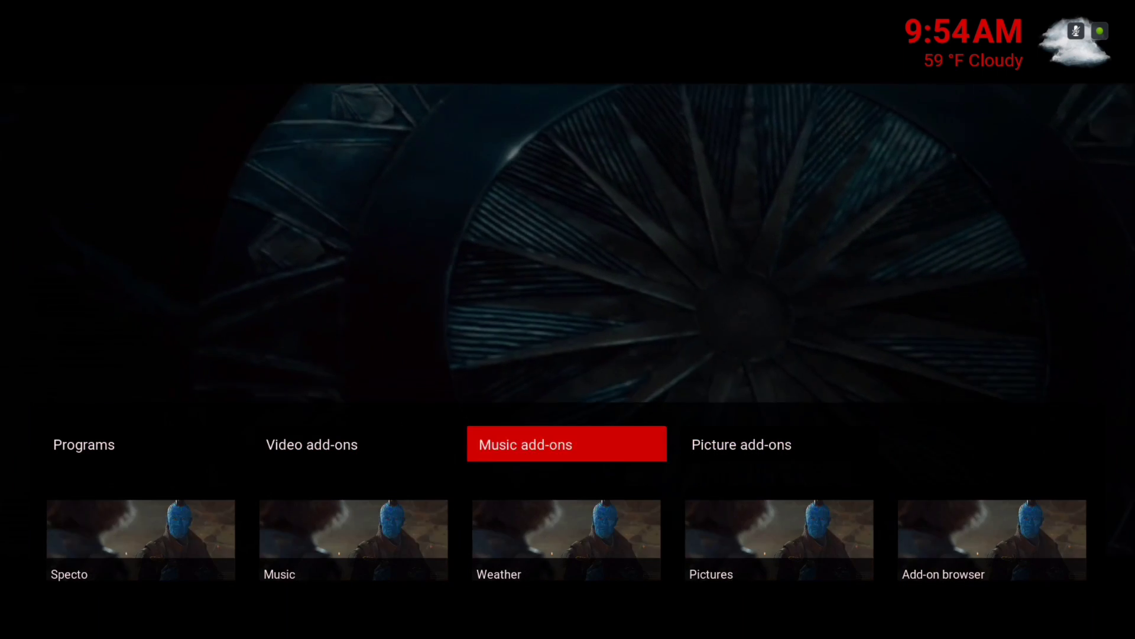
pyautogui.press('Left')
pyautogui.press('Left')
pyautogui.press('Left')
pyautogui.press('Right')
pyautogui.press('Right')
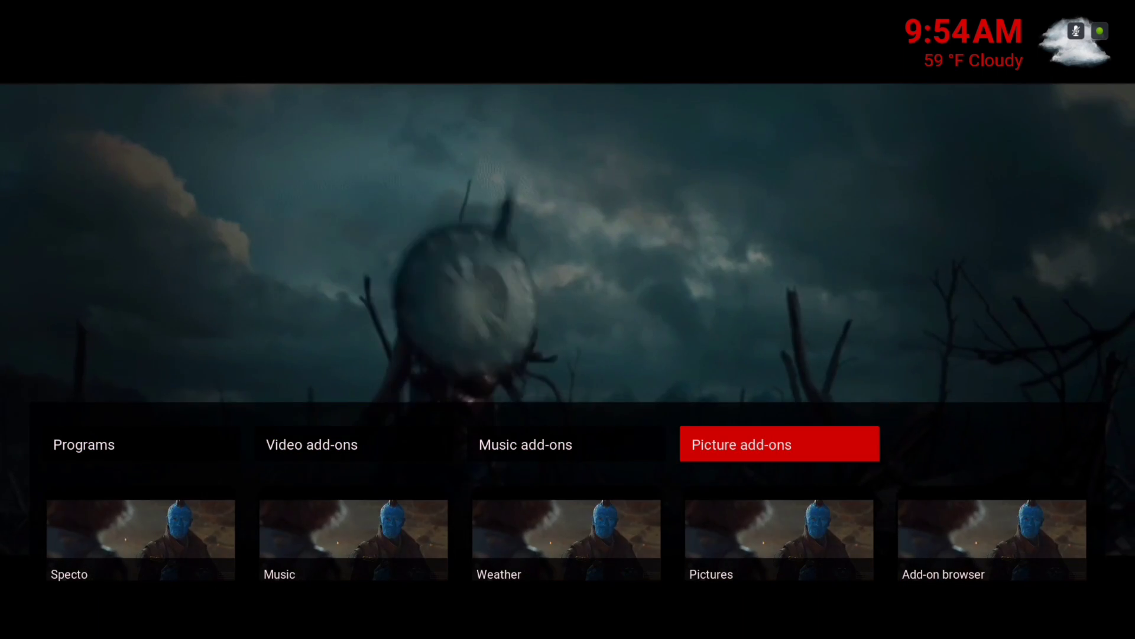
pyautogui.press('Down')
pyautogui.press('Right')
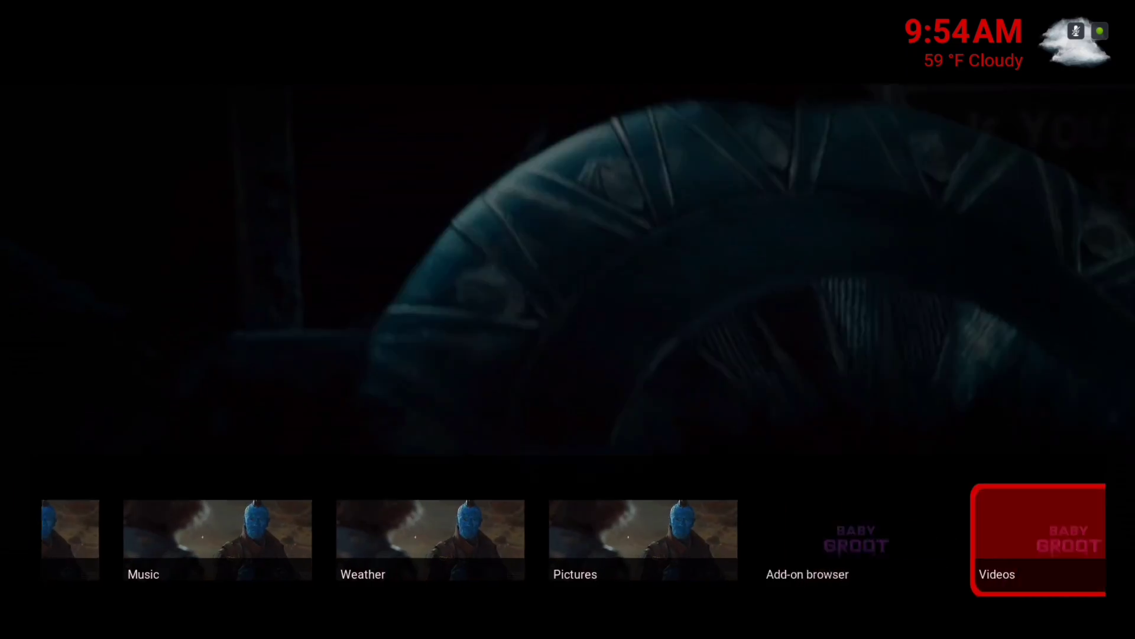
pyautogui.press('Right')
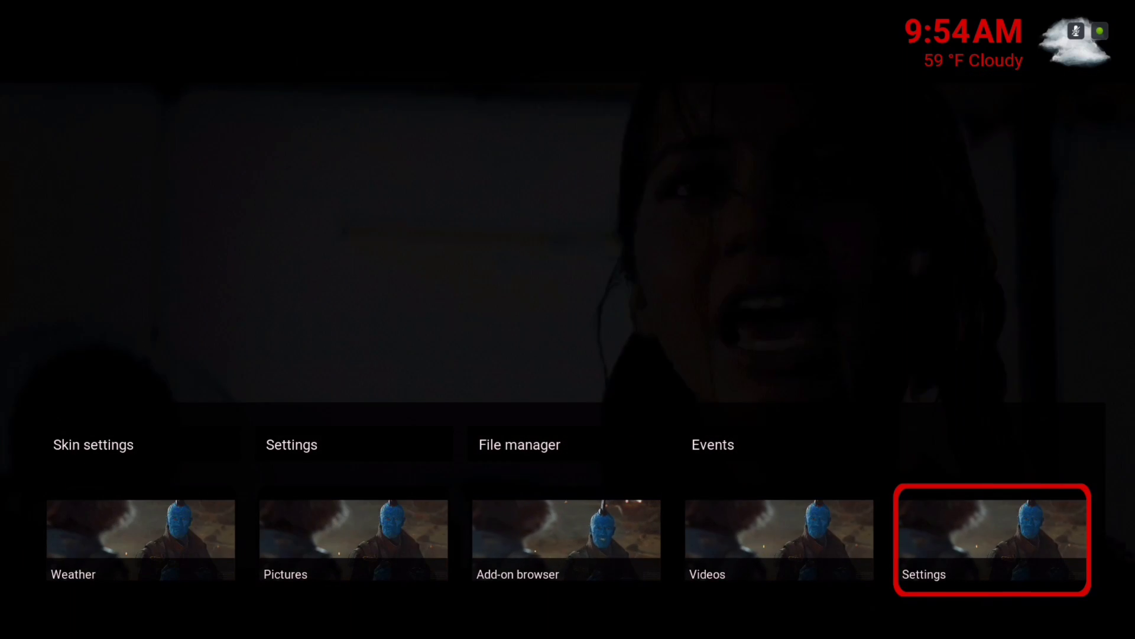
pyautogui.press('Return')
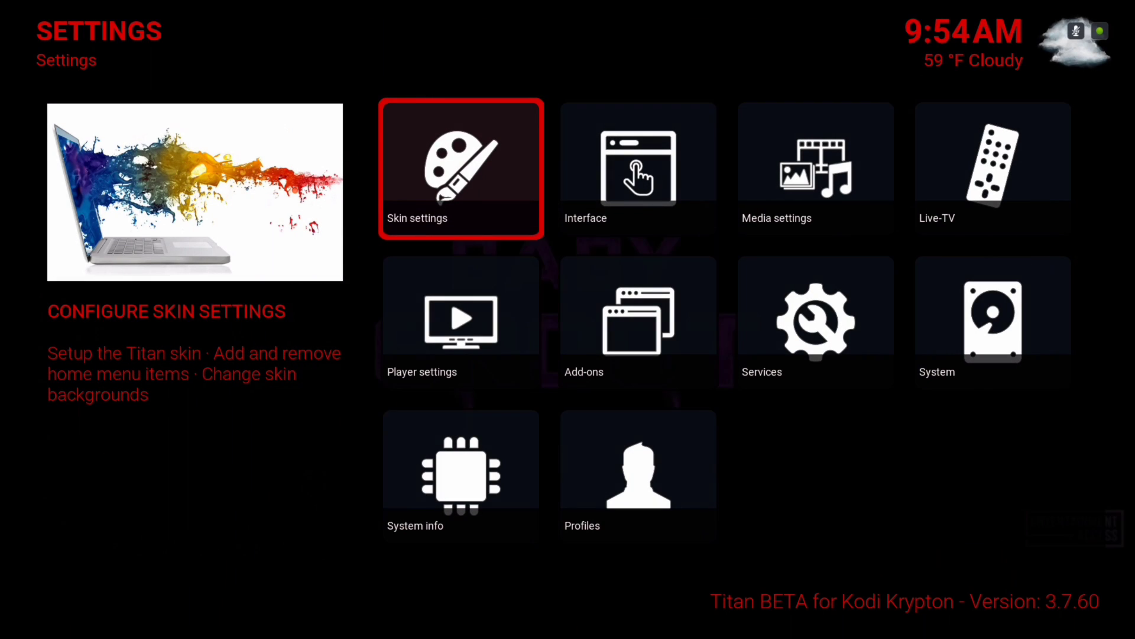
# Step: Open the Titan Skin Settings and reach Edit menu shortcuts under Configure shortcuts
pyautogui.press('Return')
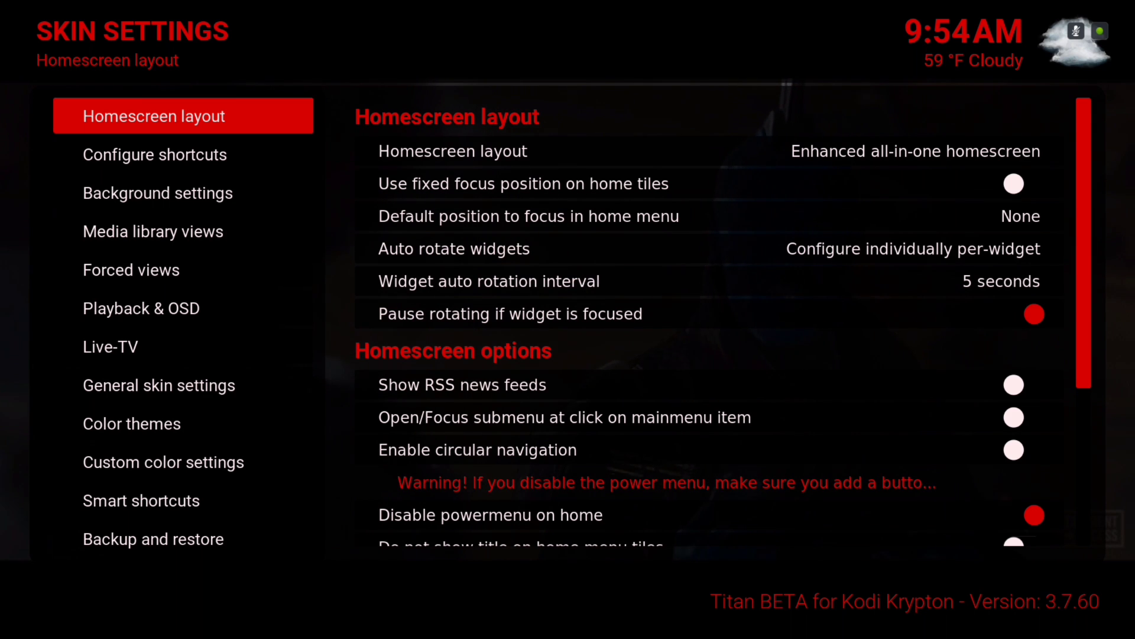
pyautogui.press('Down')
pyautogui.press('Down')
pyautogui.press('Down')
pyautogui.press('Up')
pyautogui.press('Up')
pyautogui.press('Up')
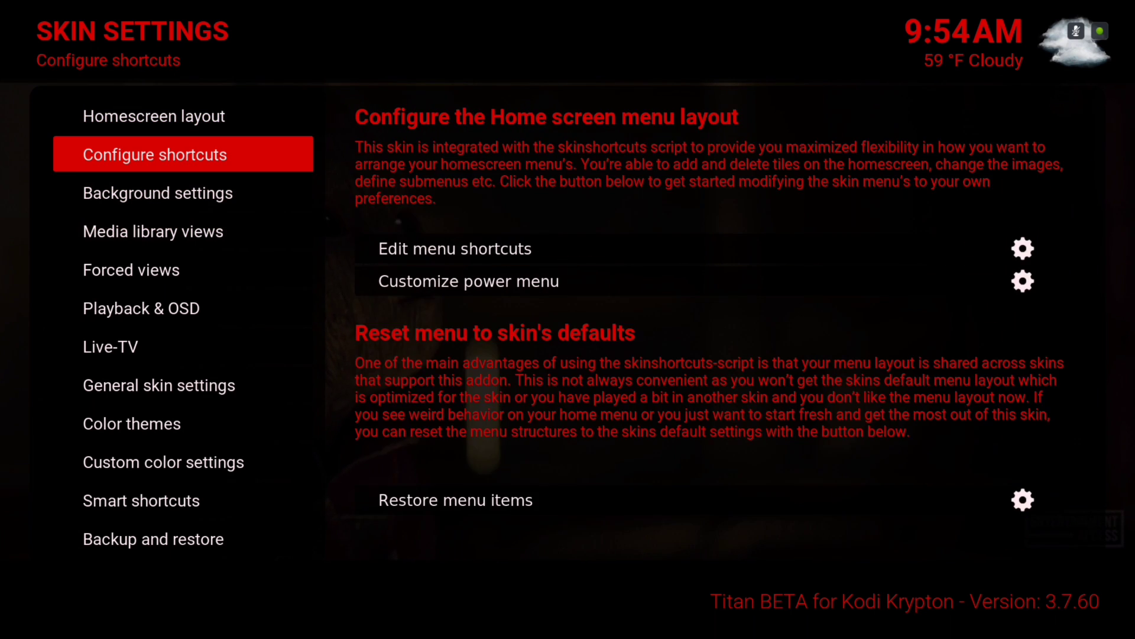
pyautogui.press('Down')
pyautogui.press('Down')
pyautogui.press('Down')
pyautogui.press('Up')
pyautogui.press('Up')
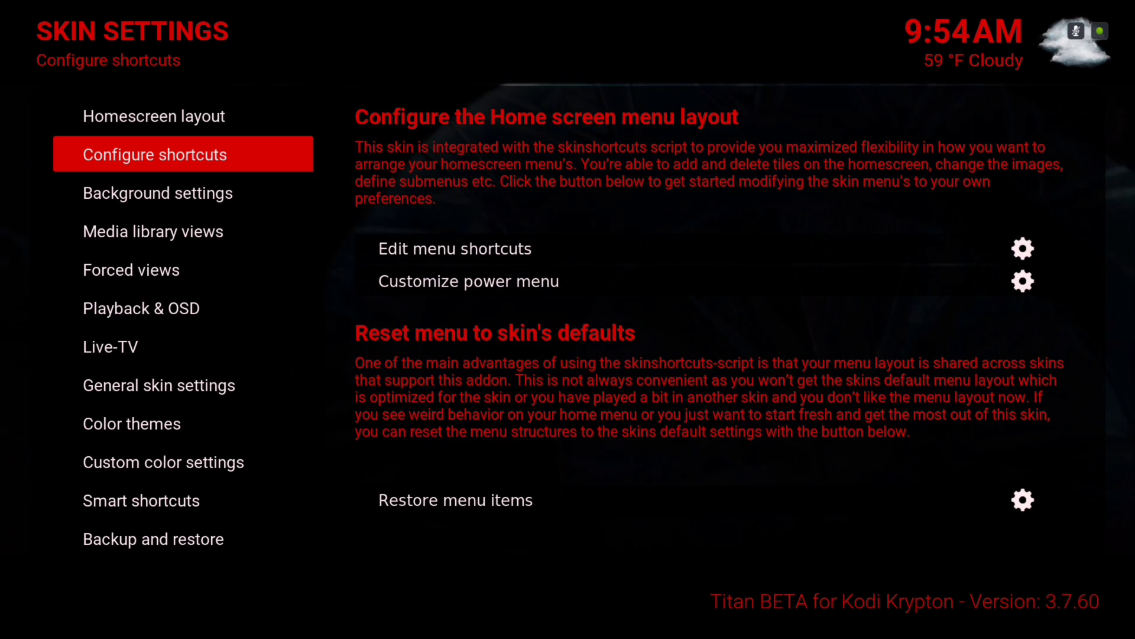
pyautogui.press('Right')
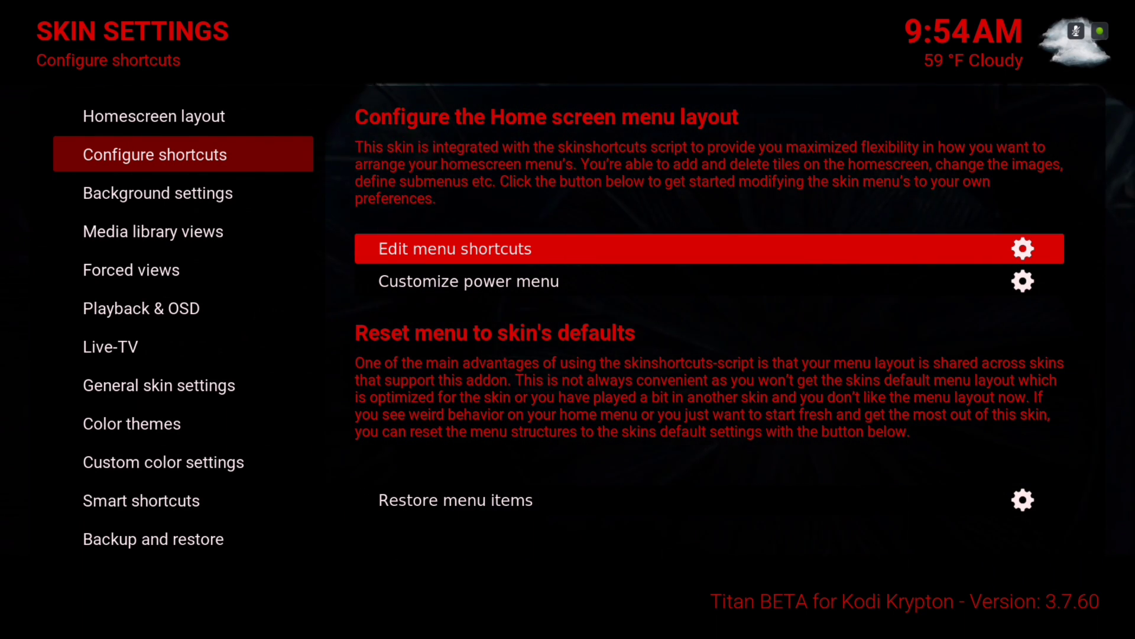
# Step: In Edit menu shortcuts, select the Specto item and open its Widget 1–8 slots
pyautogui.press('Return')
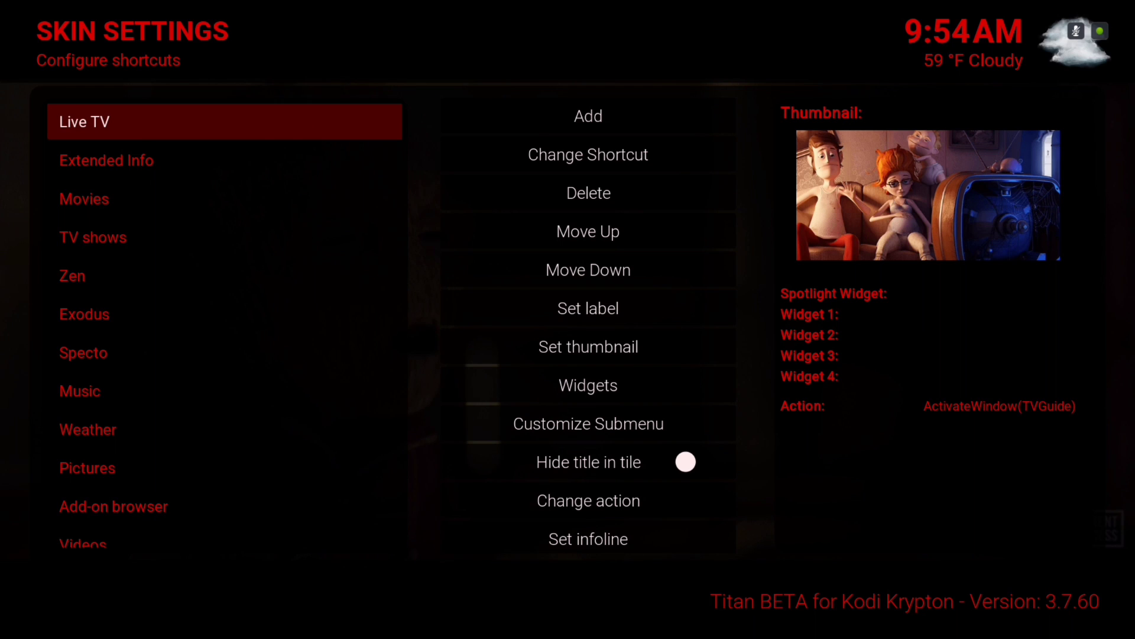
pyautogui.press('Right')
pyautogui.press('Down')
pyautogui.press('Left')
pyautogui.press('Down')
pyautogui.press('Down')
pyautogui.press('Down')
pyautogui.press('Down')
pyautogui.press('Down')
pyautogui.press('Down')
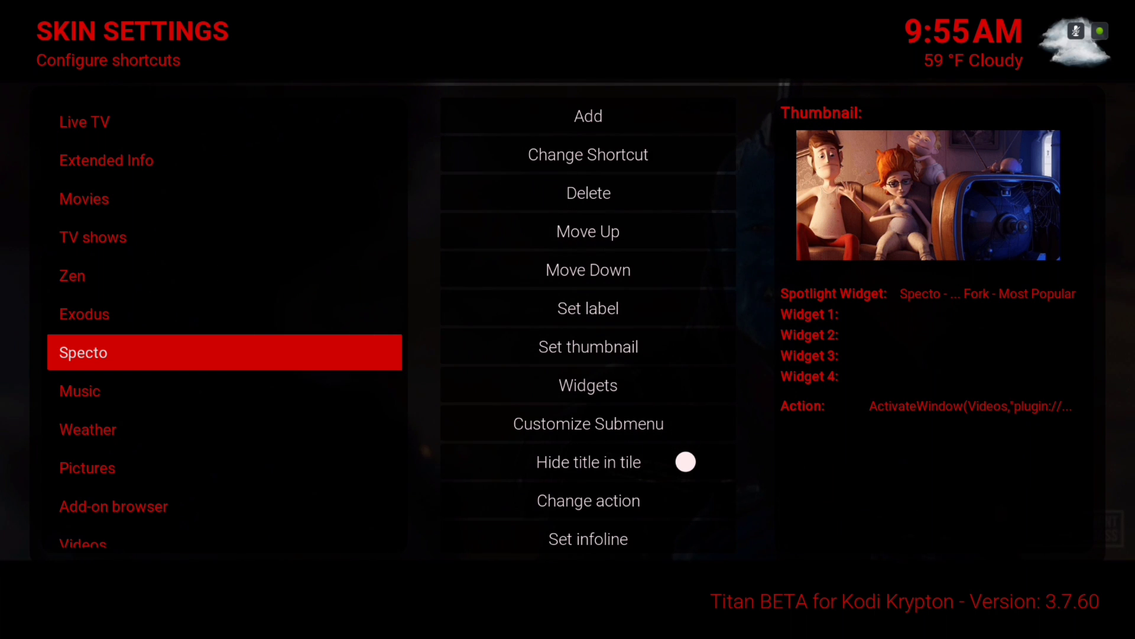
pyautogui.press('Right')
pyautogui.press('Down')
pyautogui.press('Down')
pyautogui.press('Down')
pyautogui.press('Down')
pyautogui.press('Down')
pyautogui.press('Down')
pyautogui.press('Down')
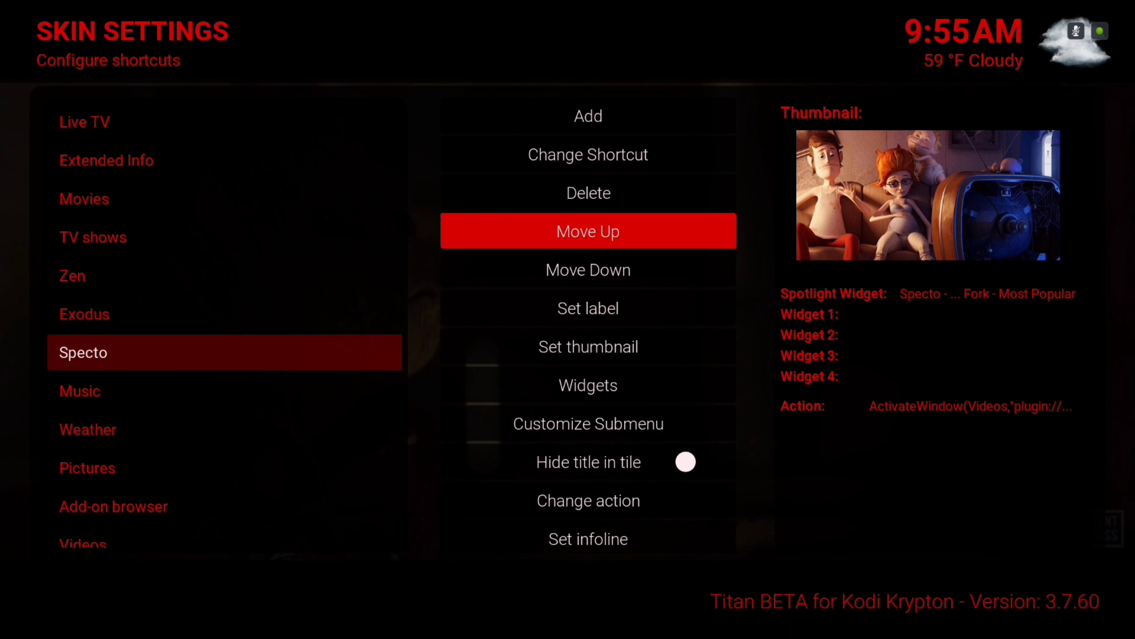
pyautogui.press('Up')
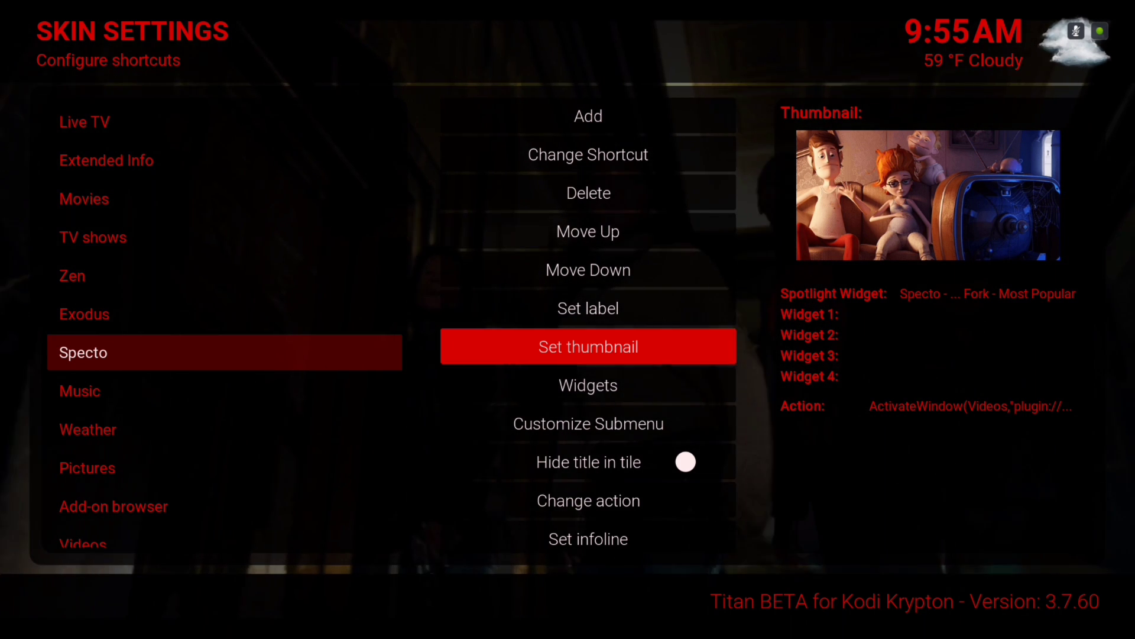
pyautogui.click(589, 385)
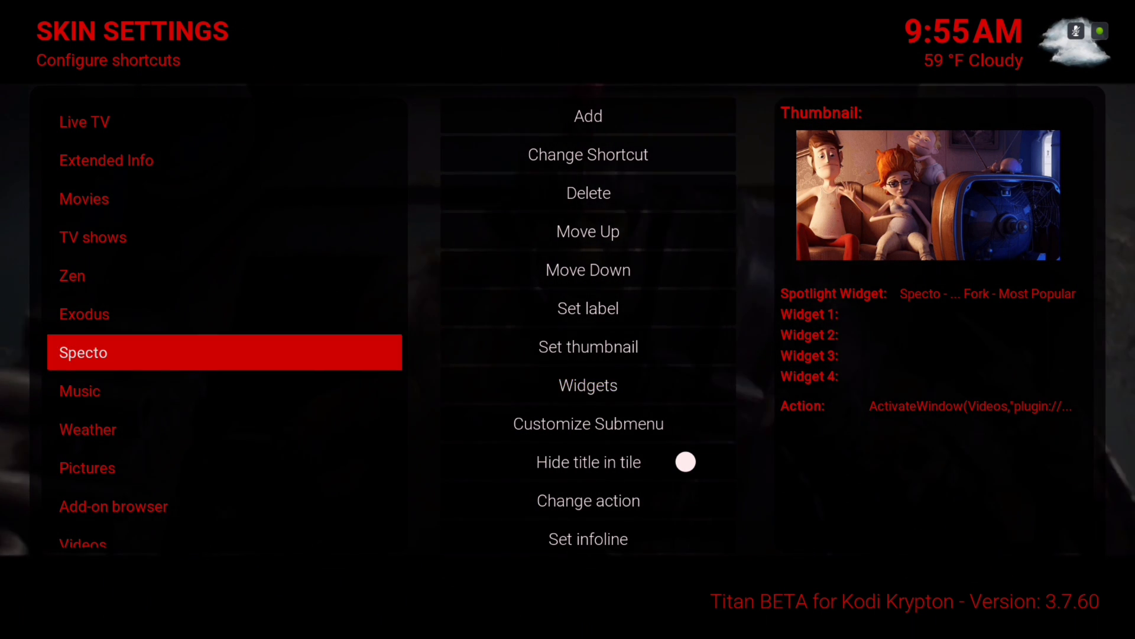
pyautogui.press('Return')
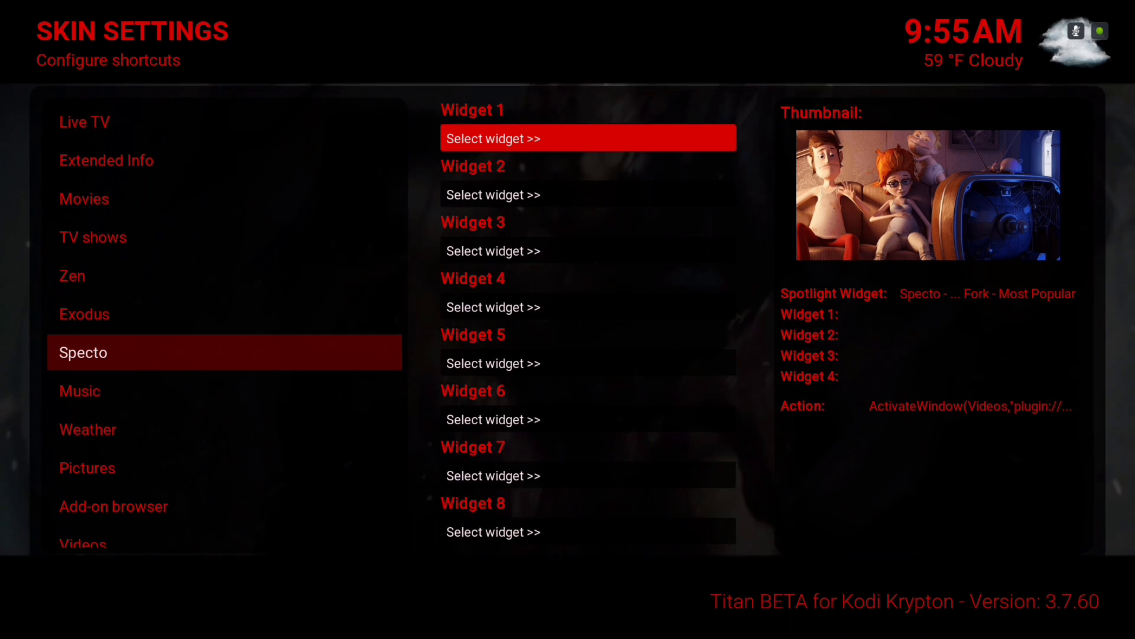
# Step: Start choosing Widget 1's source and open the Add-On > Video Add-On list
pyautogui.press('Down')
pyautogui.press('Up')
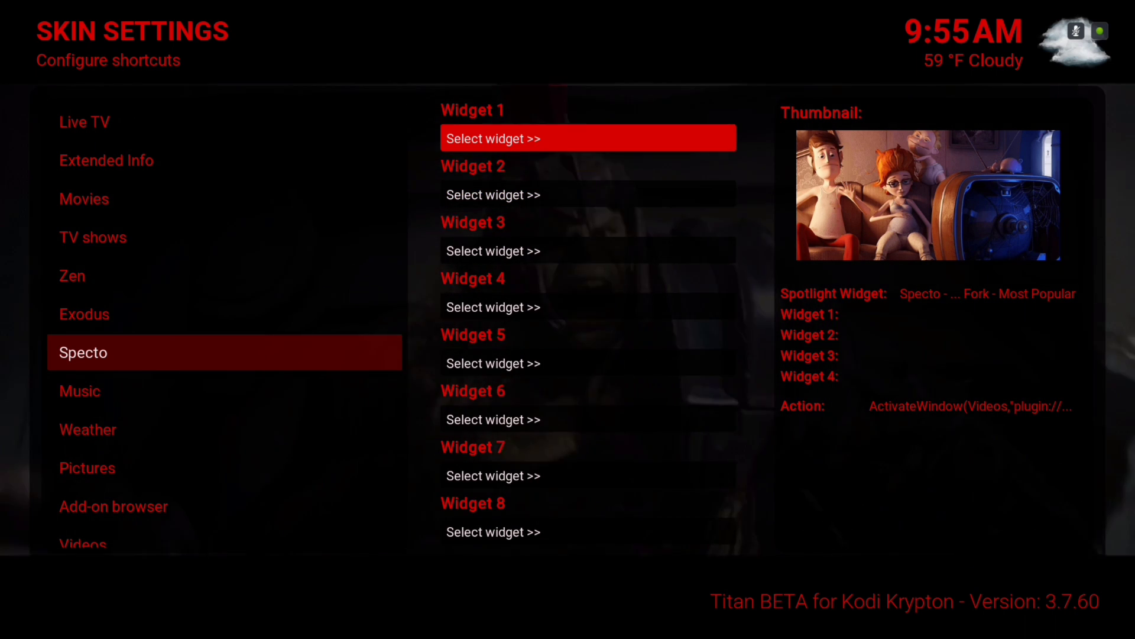
pyautogui.press('Return')
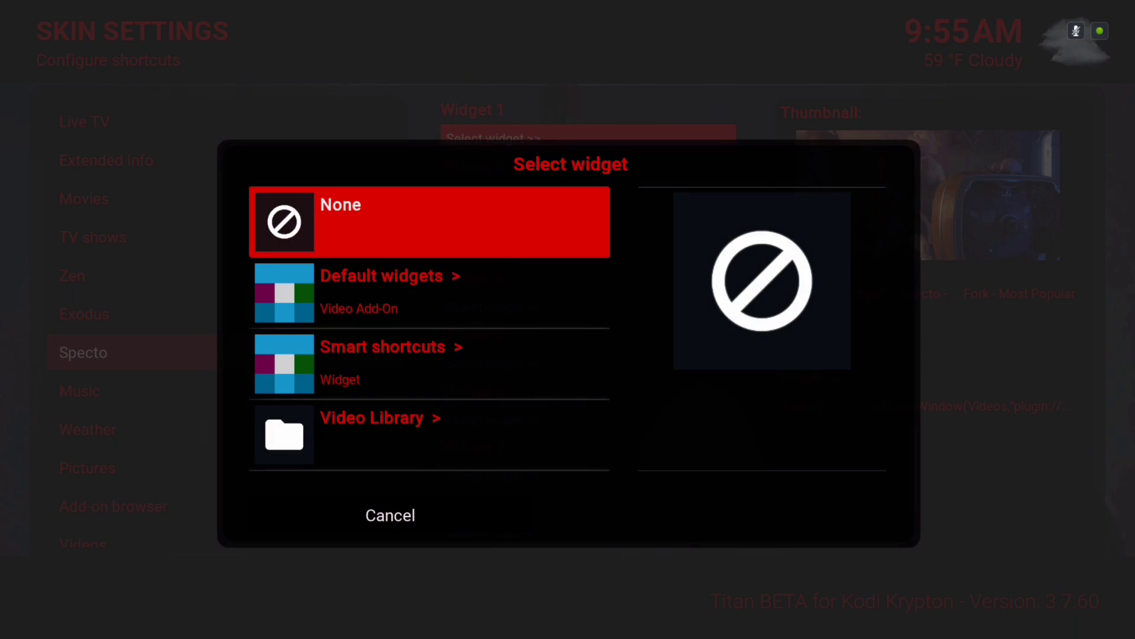
pyautogui.press('Up')
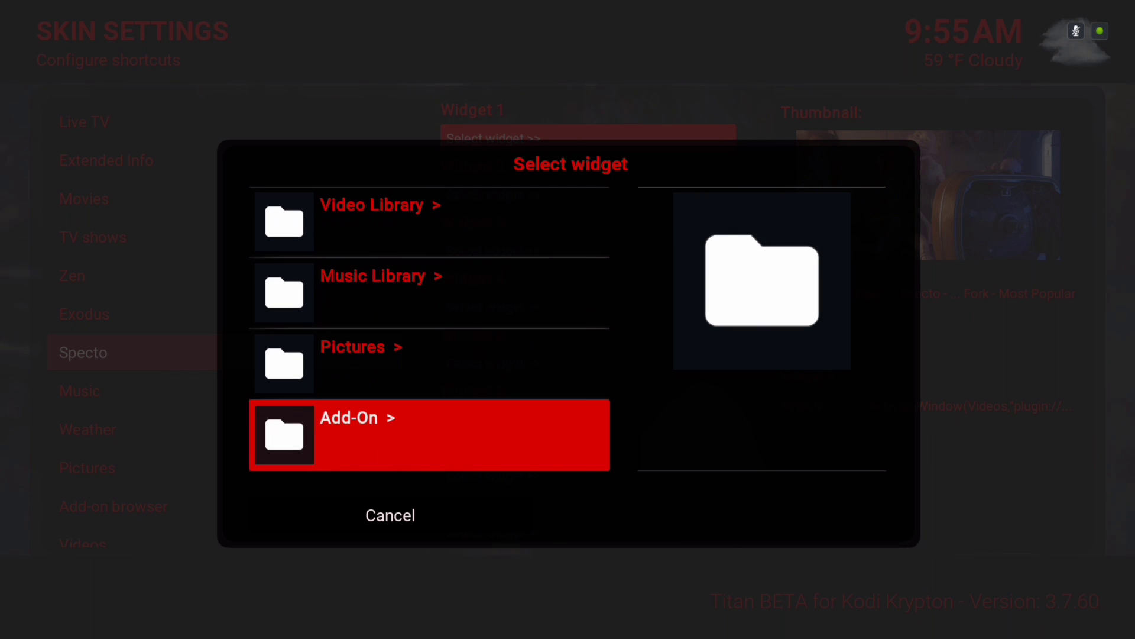
pyautogui.press('Return')
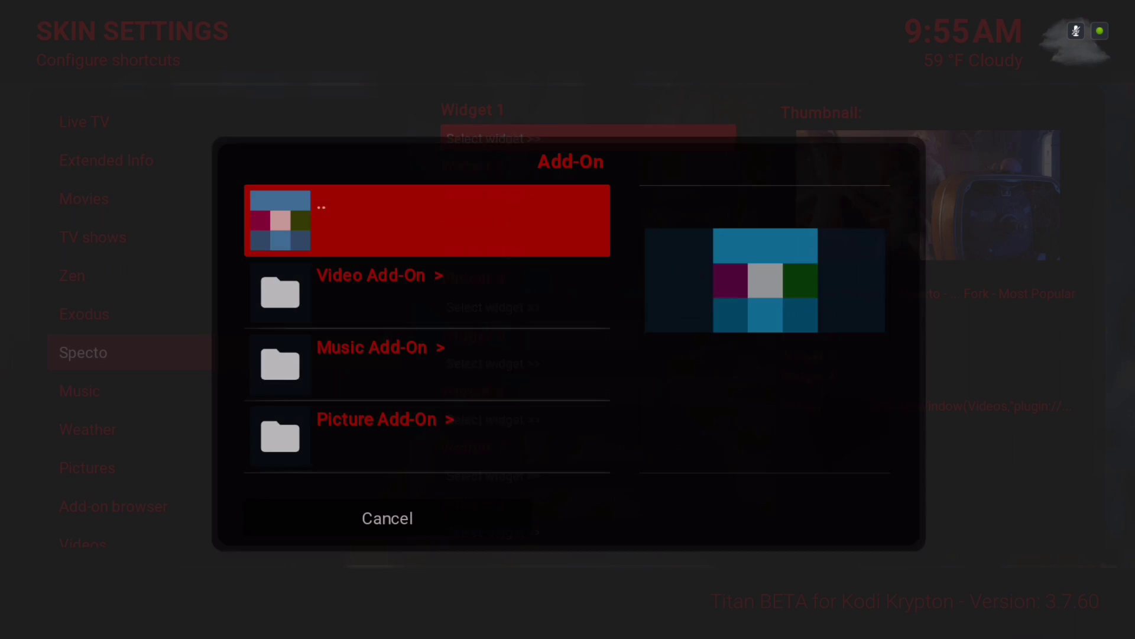
pyautogui.press('Down')
pyautogui.press('Return')
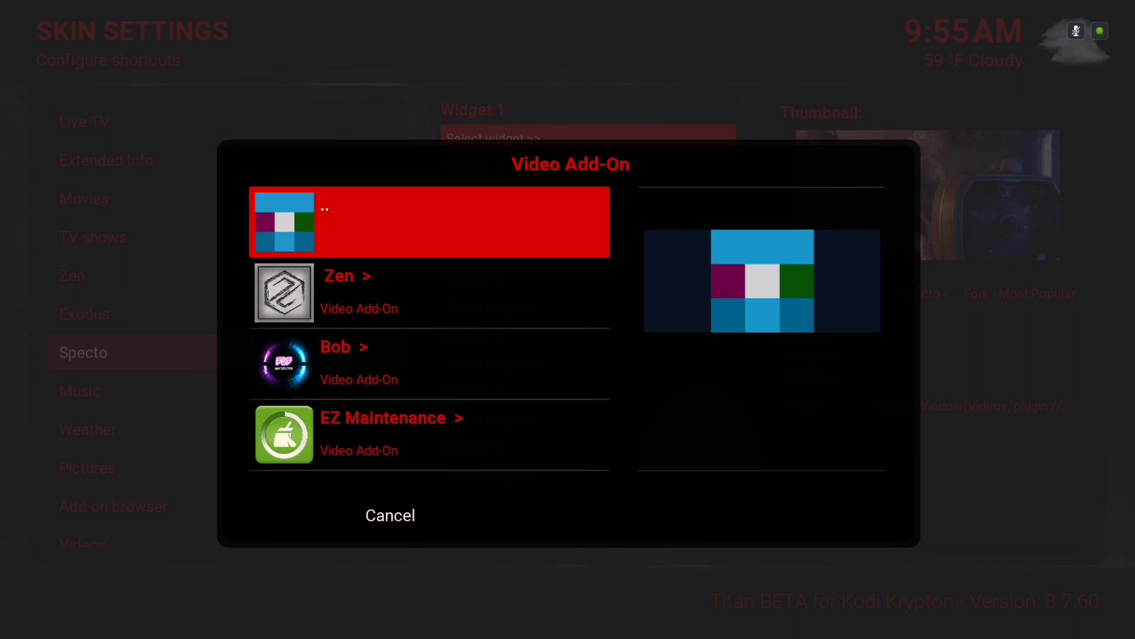
# Step: Browse into Specto Fork > TV Shows > Most Popular as the Widget 1 source
pyautogui.press('Down')
pyautogui.press('Down')
pyautogui.press('Down')
pyautogui.press('Down')
pyautogui.press('Down')
pyautogui.press('Down')
pyautogui.press('Down')
pyautogui.press('Down')
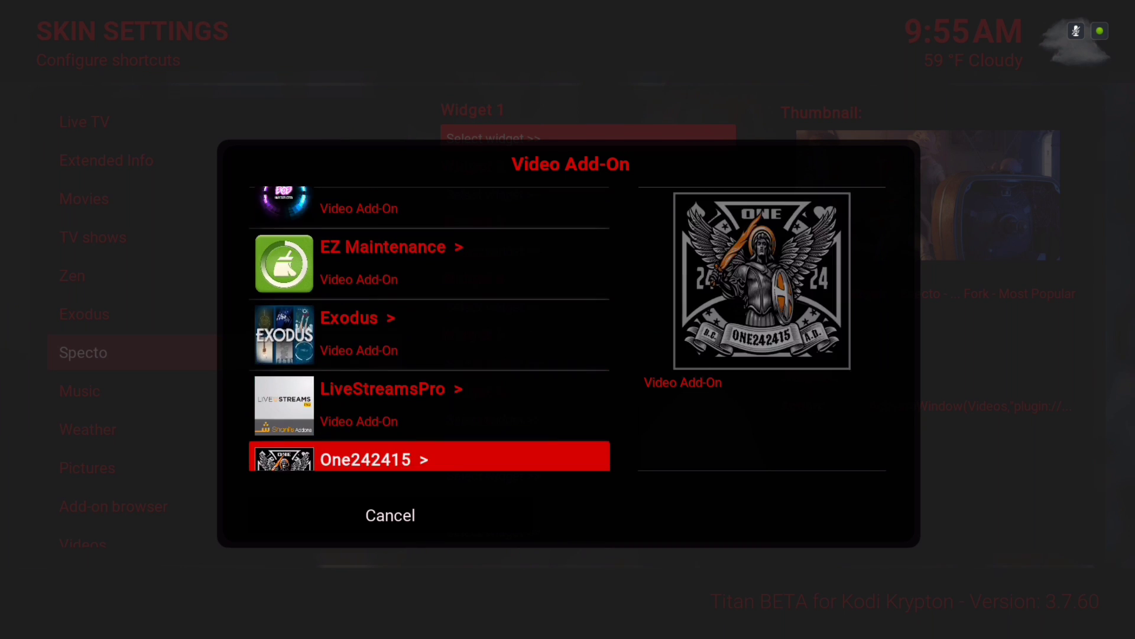
pyautogui.press('Down')
pyautogui.press('Down')
pyautogui.press('Down')
pyautogui.press('Down')
pyautogui.press('Up')
pyautogui.press('Up')
pyautogui.press('Up')
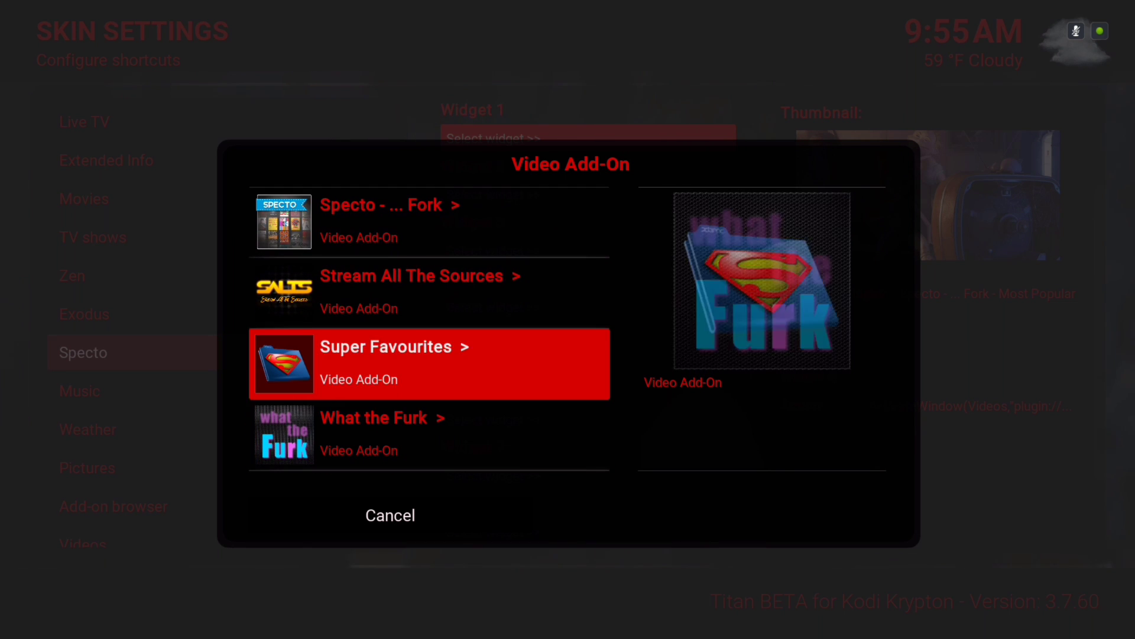
pyautogui.press('Return')
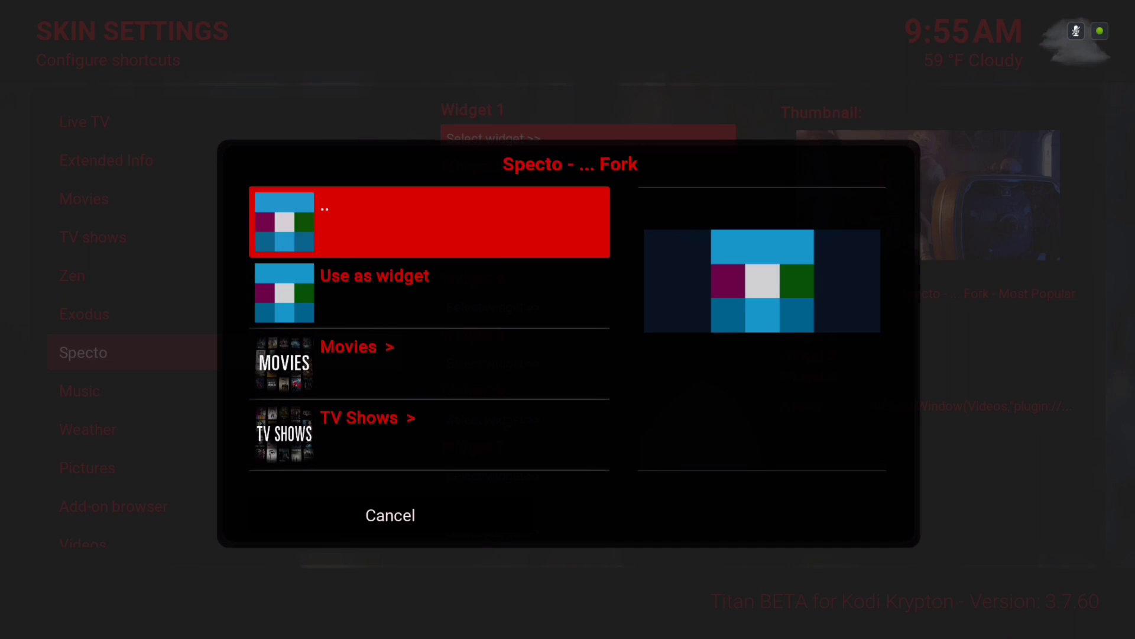
pyautogui.press('Down')
pyautogui.press('Down')
pyautogui.press('Down')
pyautogui.press('Down')
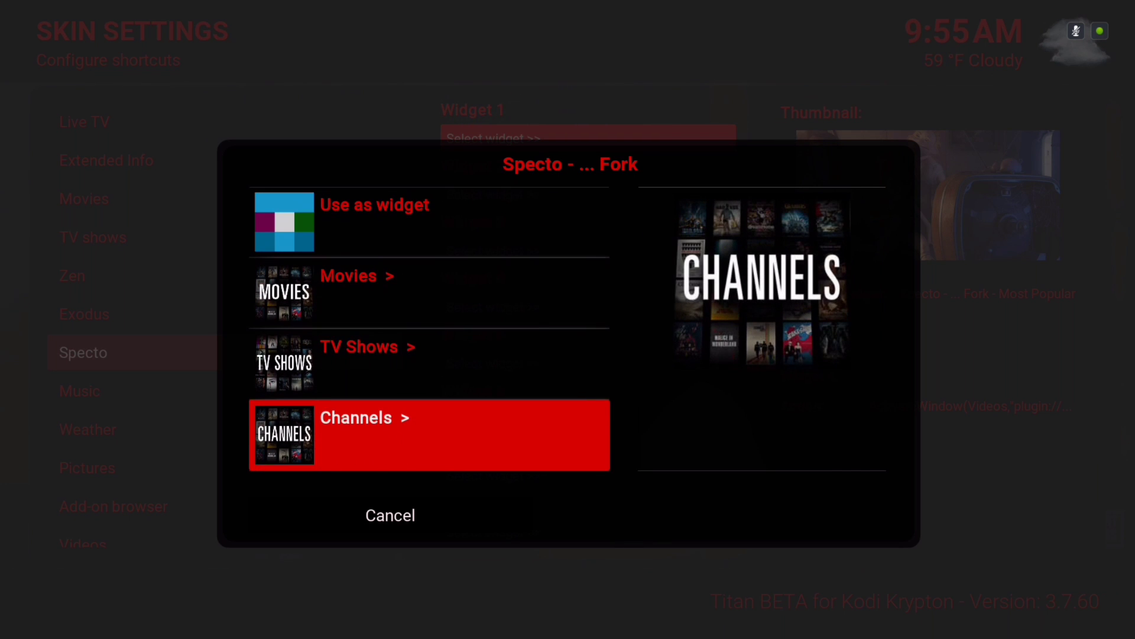
pyautogui.press('Up')
pyautogui.press('Return')
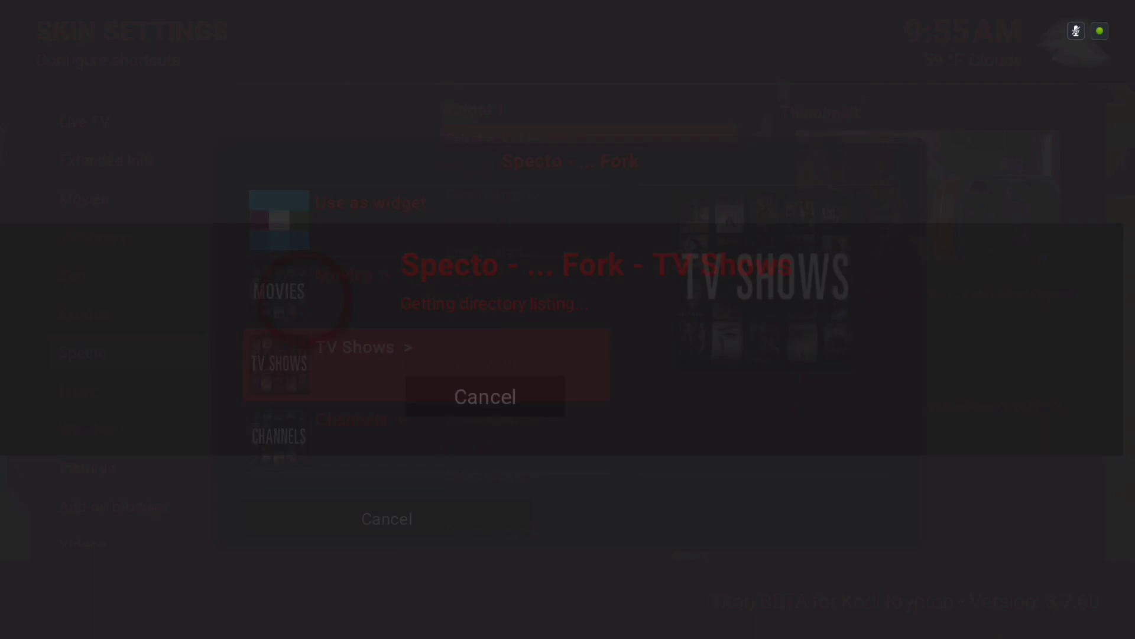
pyautogui.press('Down')
pyautogui.press('Down')
pyautogui.press('Down')
pyautogui.press('Down')
pyautogui.press('Down')
pyautogui.press('Down')
pyautogui.press('Down')
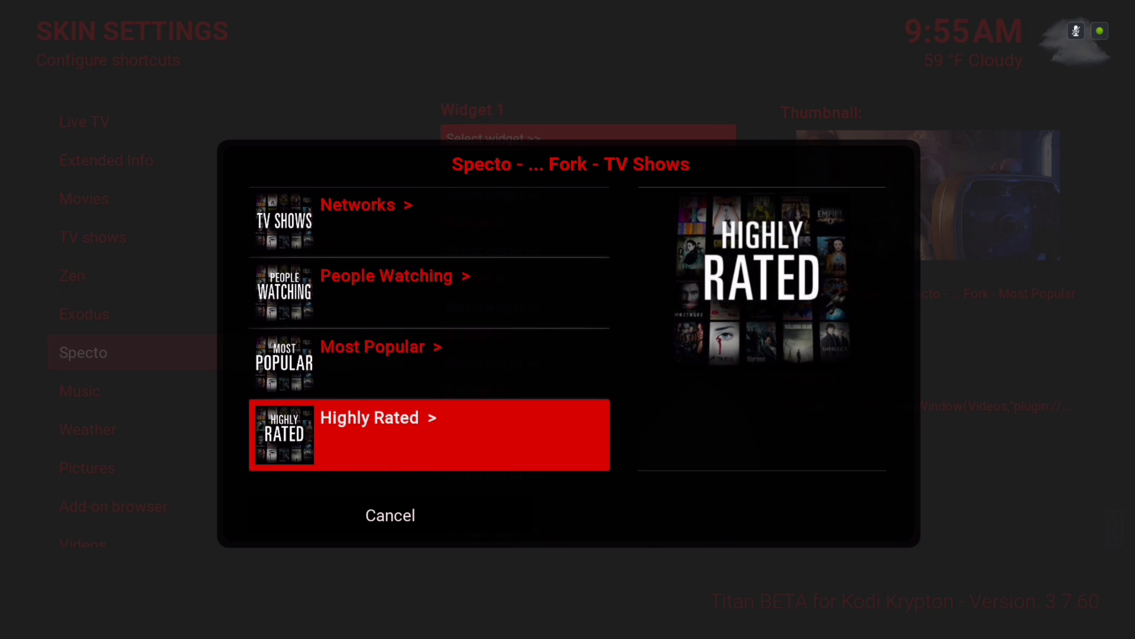
pyautogui.press('Up')
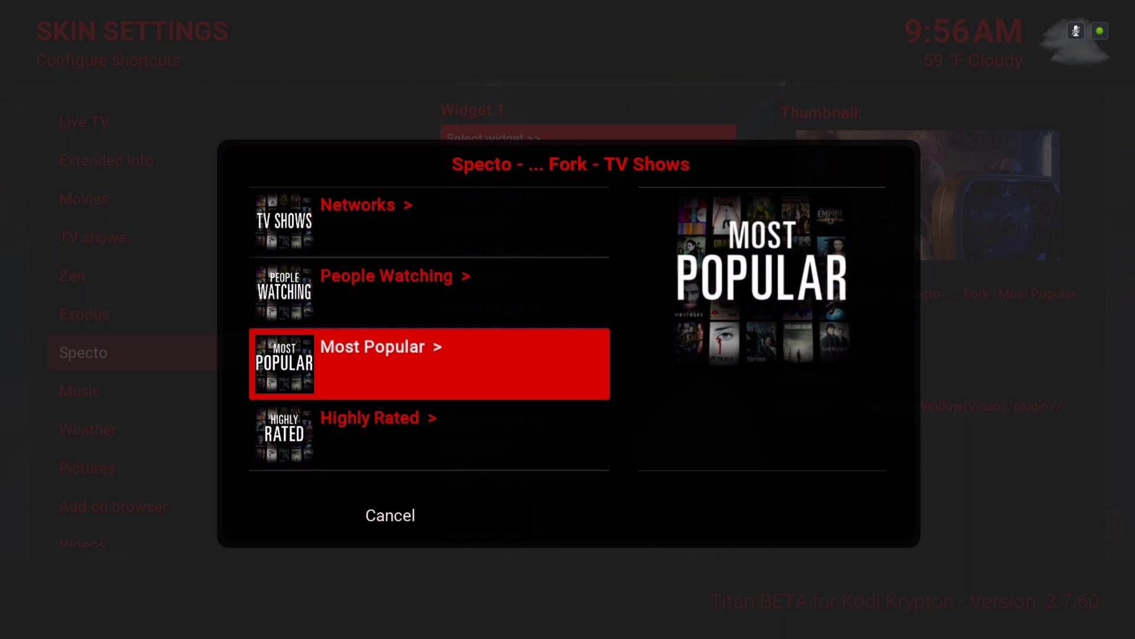
pyautogui.press('Return')
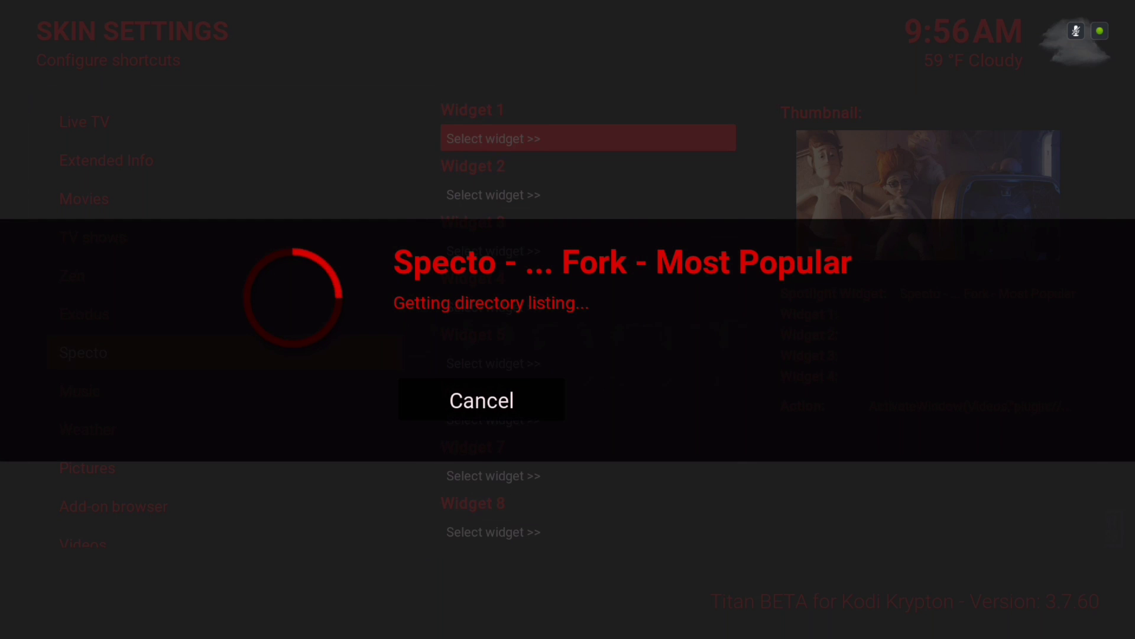
pyautogui.press('Down')
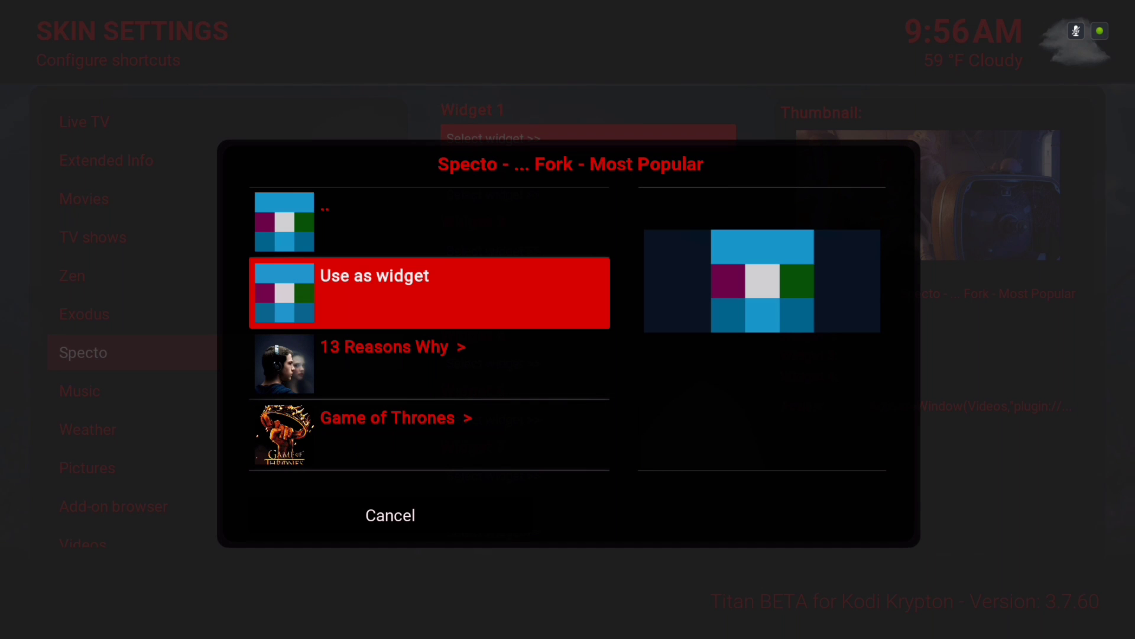
# Step: Use Specto Most Popular as Widget 1, toggling auto rotate on and back off
pyautogui.press('Return')
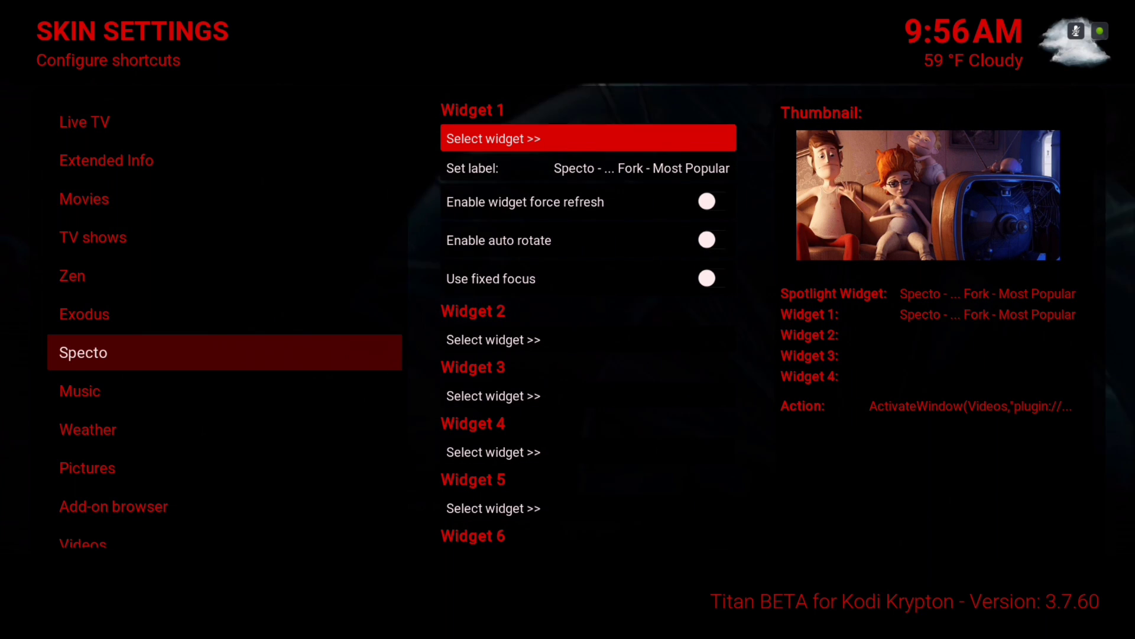
pyautogui.press('Down')
pyautogui.press('Down')
pyautogui.press('Down')
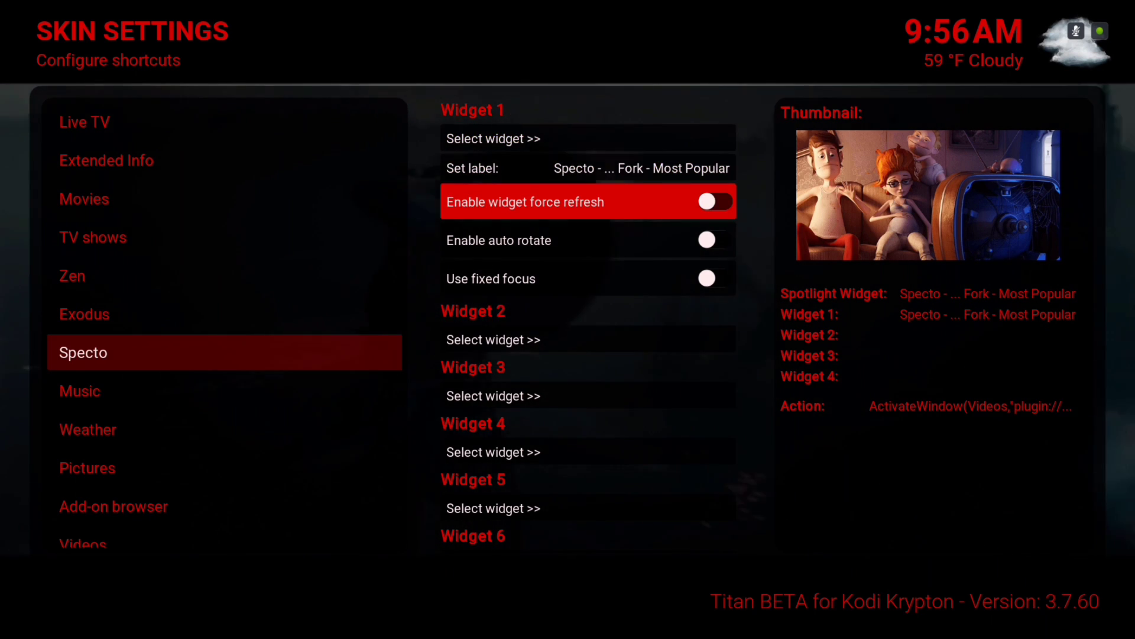
pyautogui.press('Down')
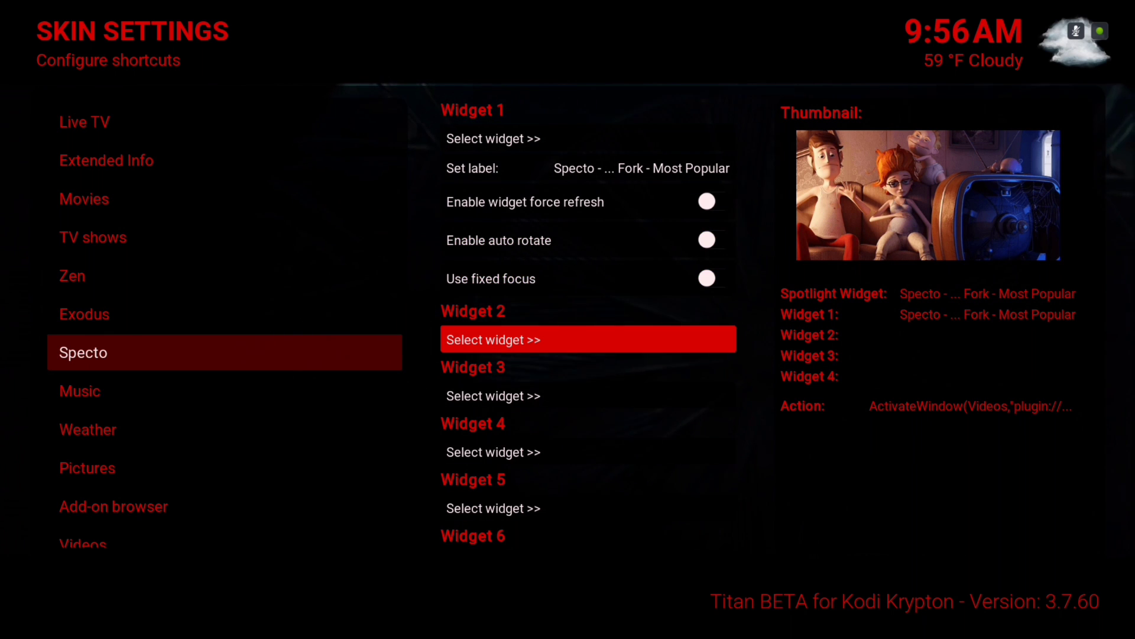
pyautogui.press('Up')
pyautogui.press('Up')
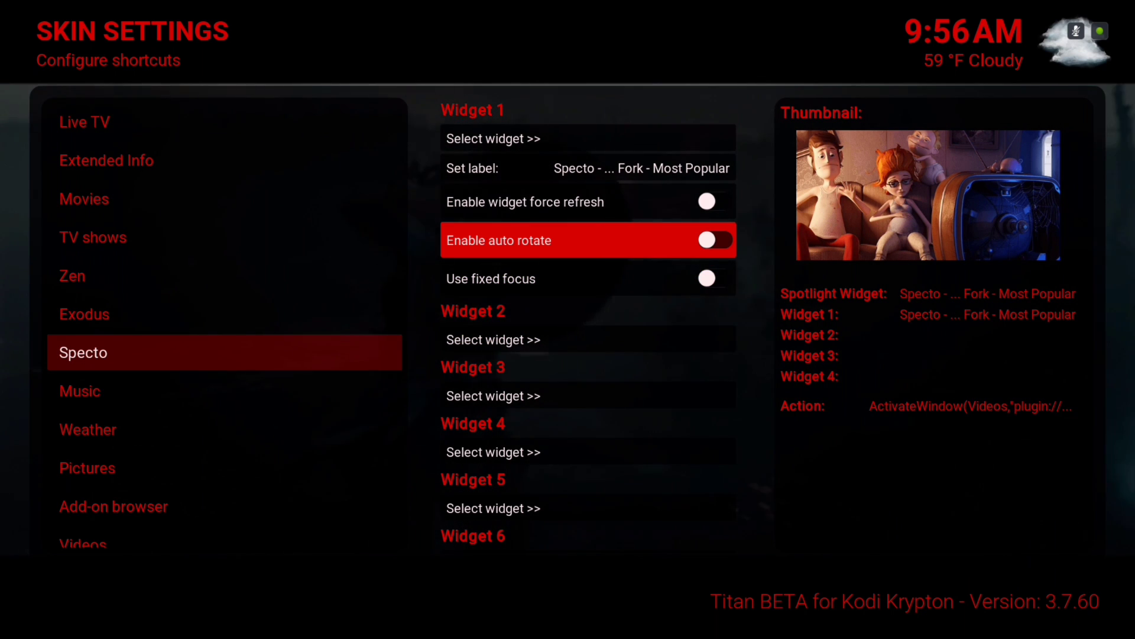
pyautogui.press('Return')
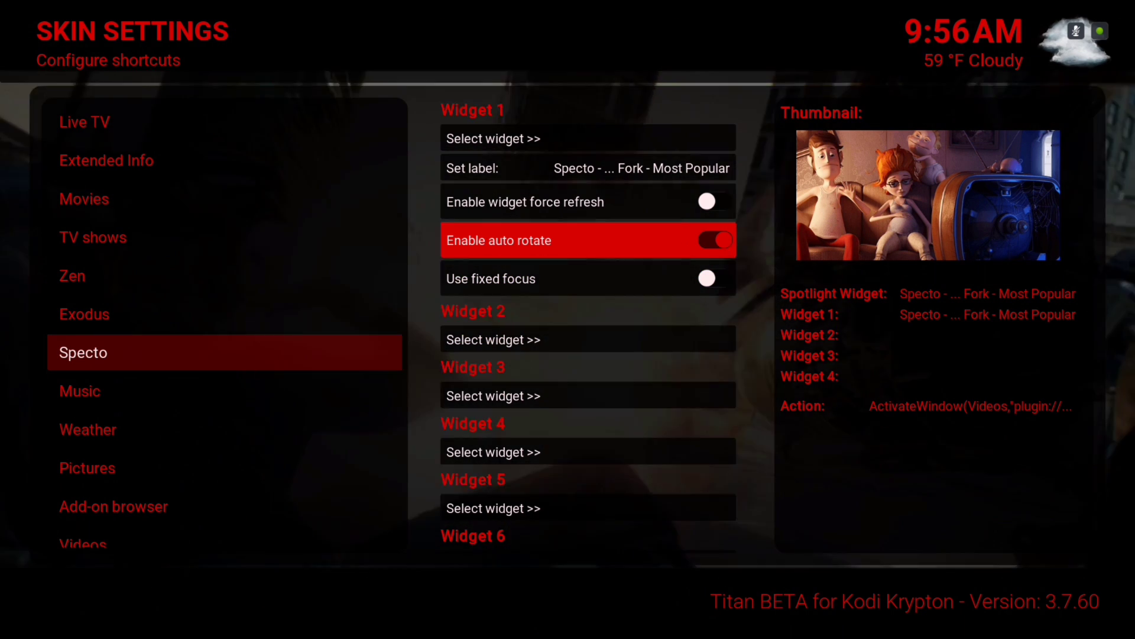
pyautogui.press('Return')
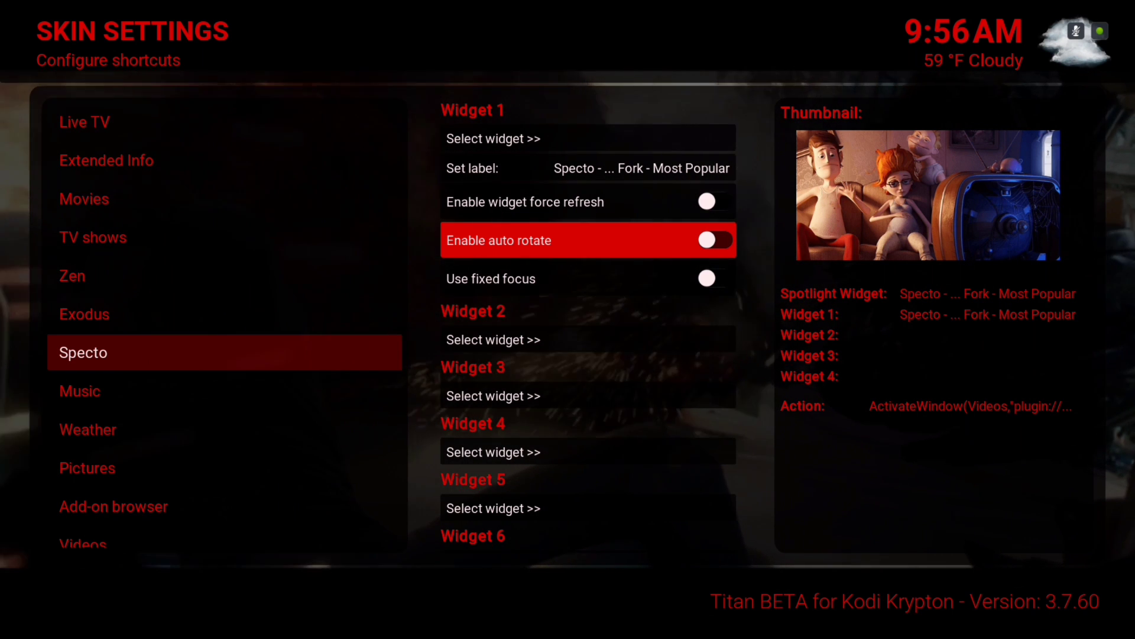
pyautogui.press('Down')
# Step: Open and cancel the Spotlight widget's Set label, then open its widget choices
pyautogui.press('Down')
pyautogui.press('Down')
pyautogui.press('Down')
pyautogui.press('Down')
pyautogui.press('Down')
pyautogui.press('Down')
pyautogui.press('Down')
pyautogui.press('Down')
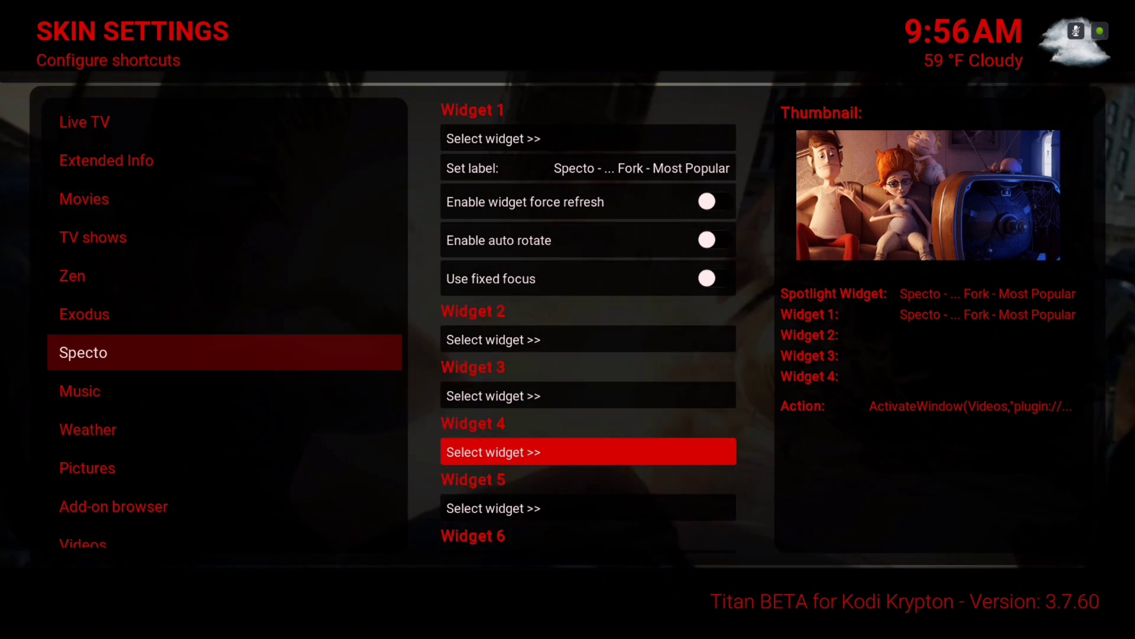
pyautogui.press('Down')
pyautogui.press('Down')
pyautogui.press('Down')
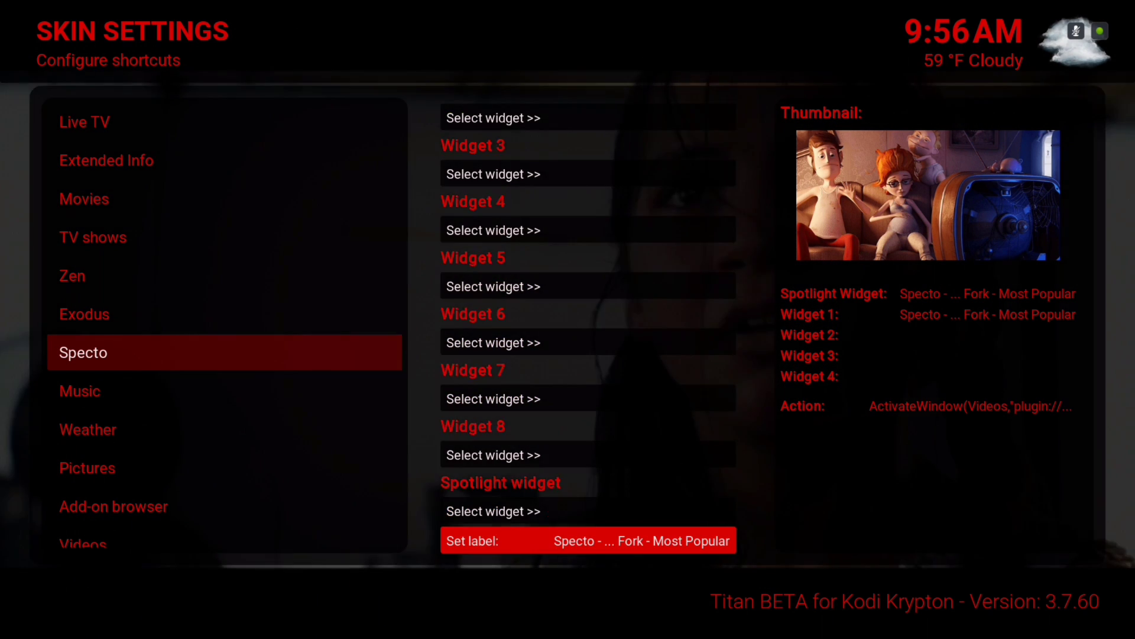
pyautogui.press('Up')
pyautogui.press('Up')
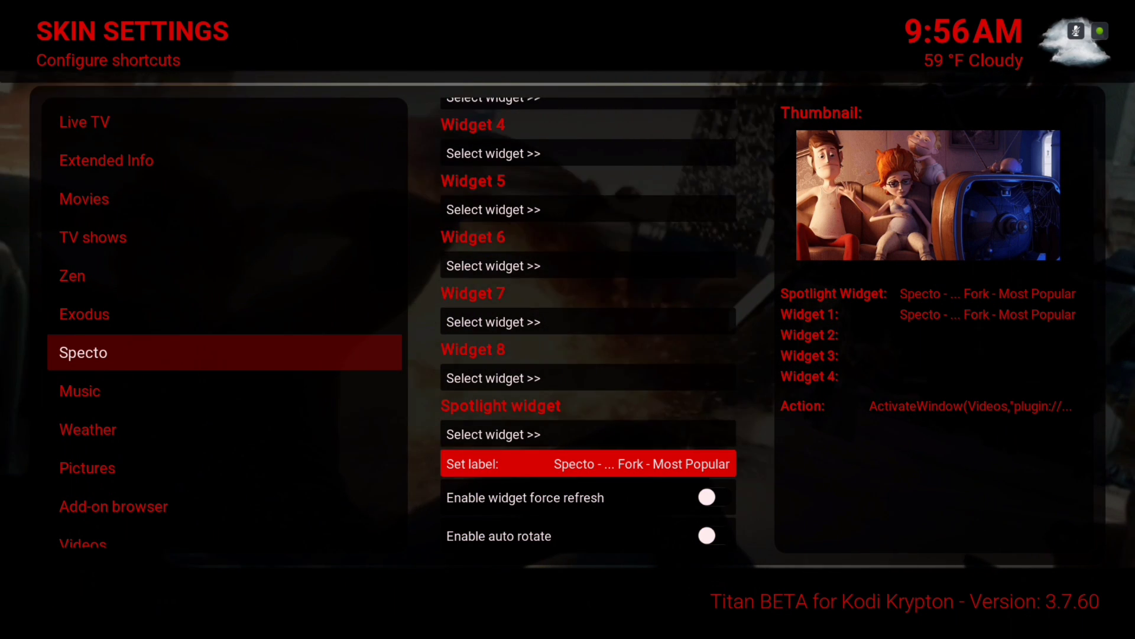
pyautogui.press('Up')
pyautogui.press('Down')
pyautogui.press('Down')
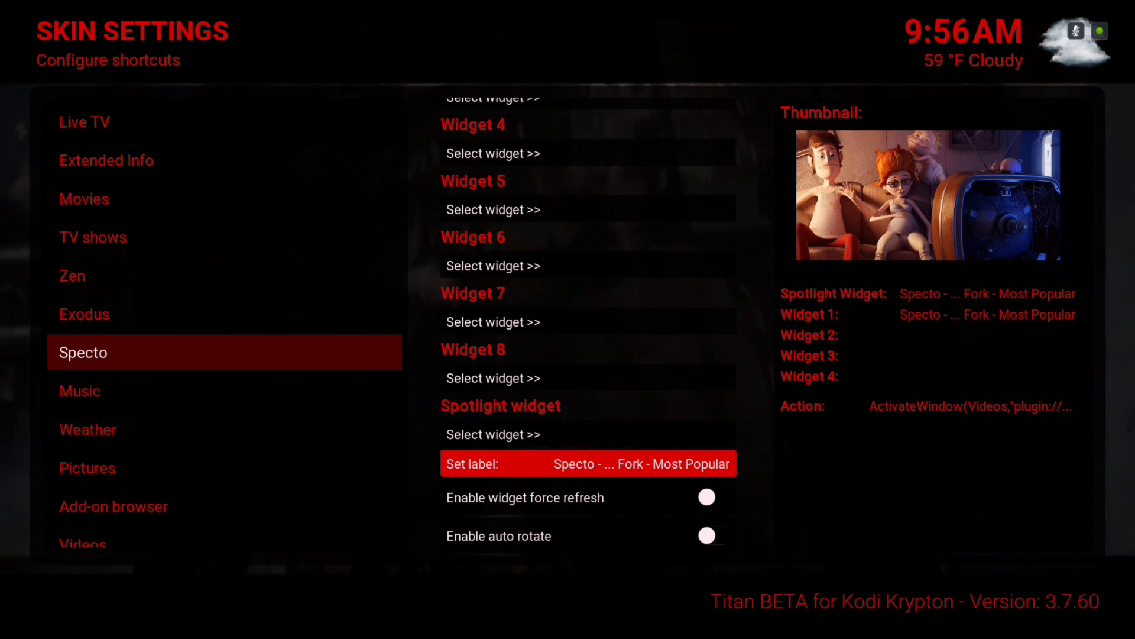
pyautogui.press('Up')
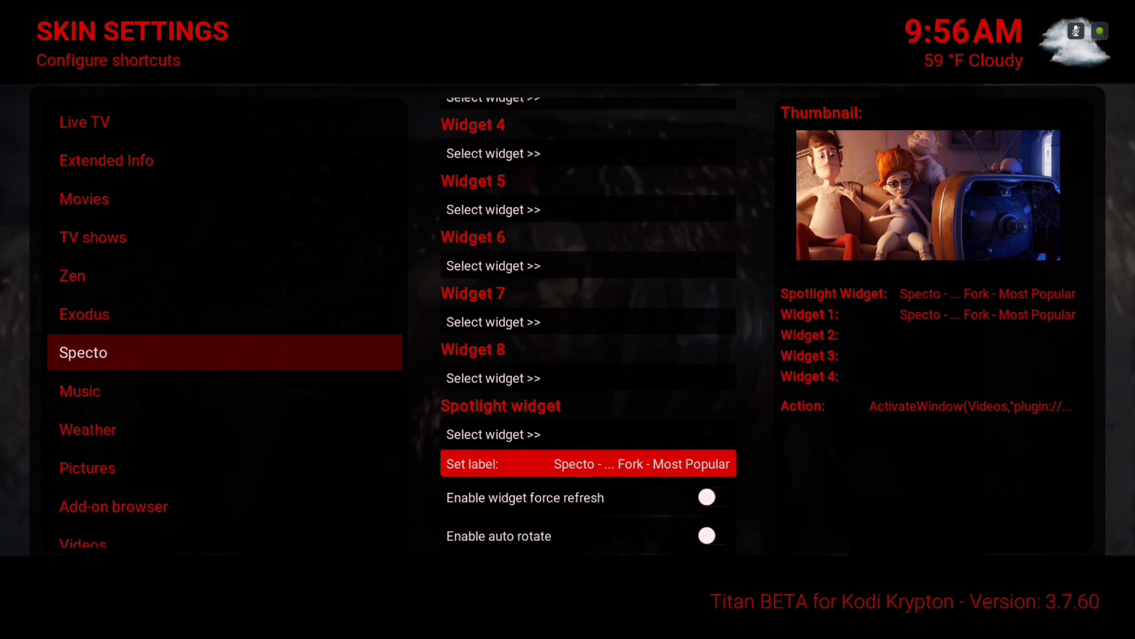
pyautogui.press('Return')
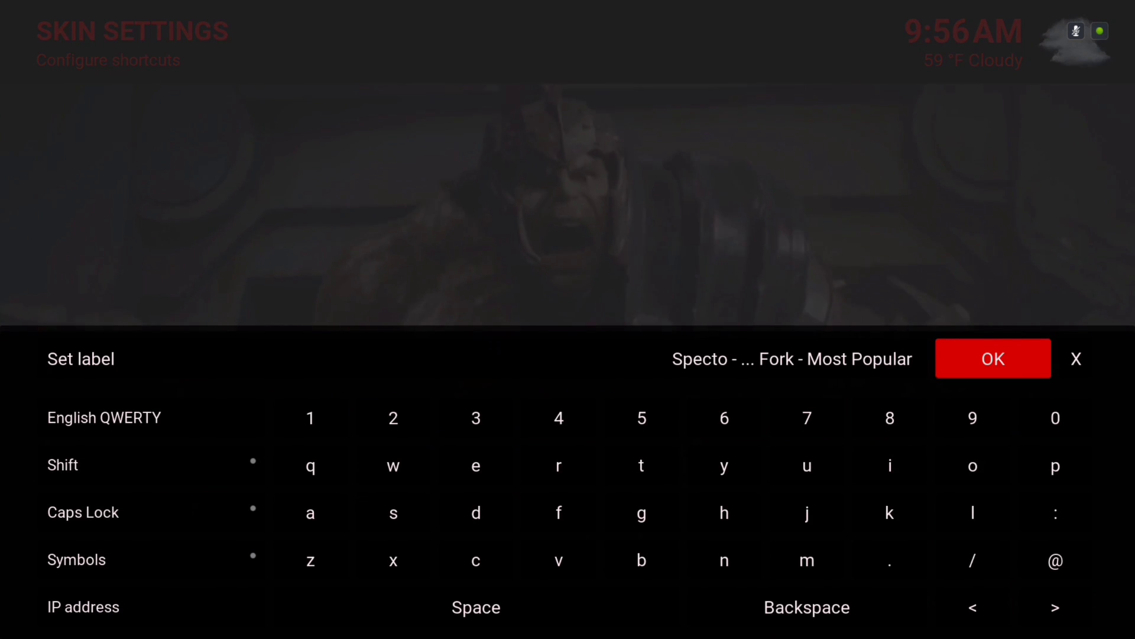
pyautogui.press('Right')
pyautogui.press('Return')
pyautogui.press('Up')
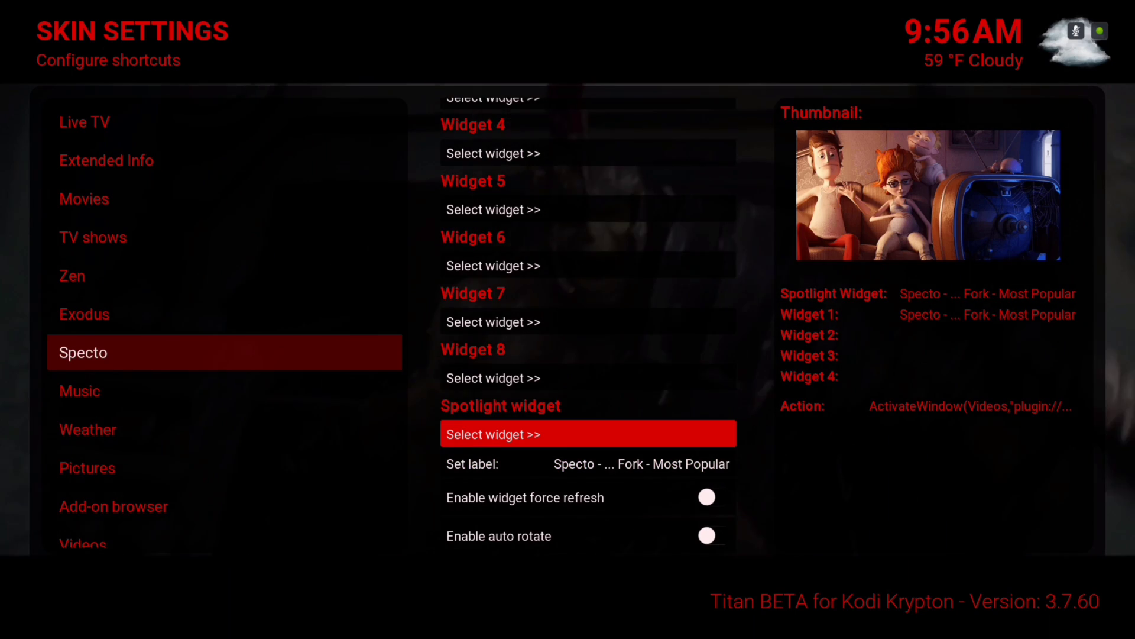
pyautogui.press('Return')
pyautogui.press('Up')
pyautogui.press('Up')
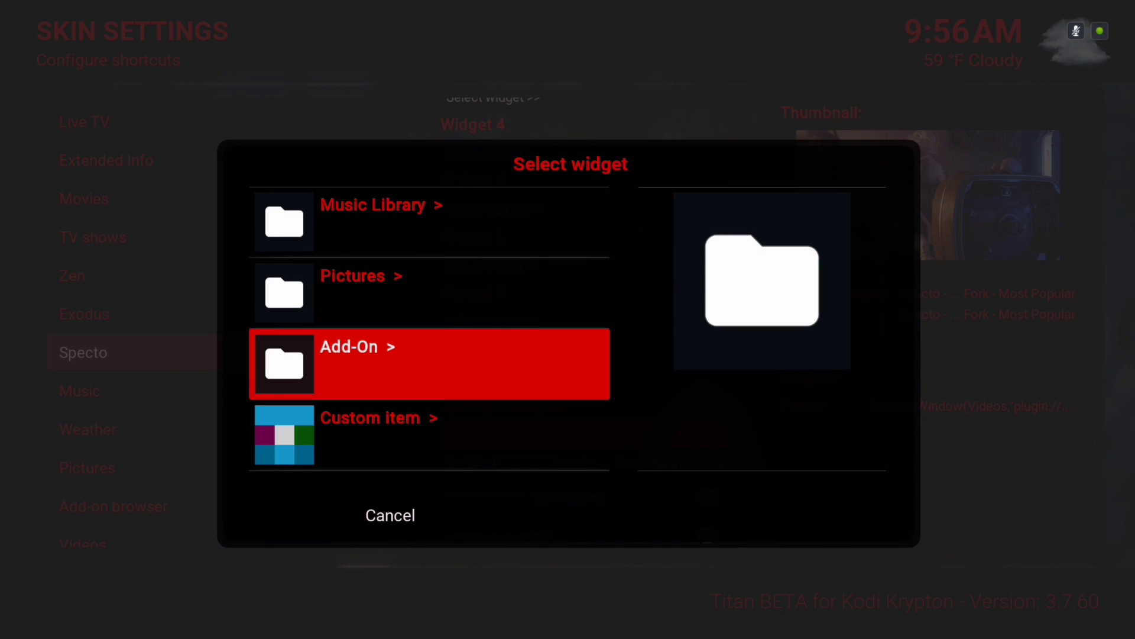
# Step: Open the Specto add-on from the Add-On > Video Add-On widget sources
pyautogui.press('Return')
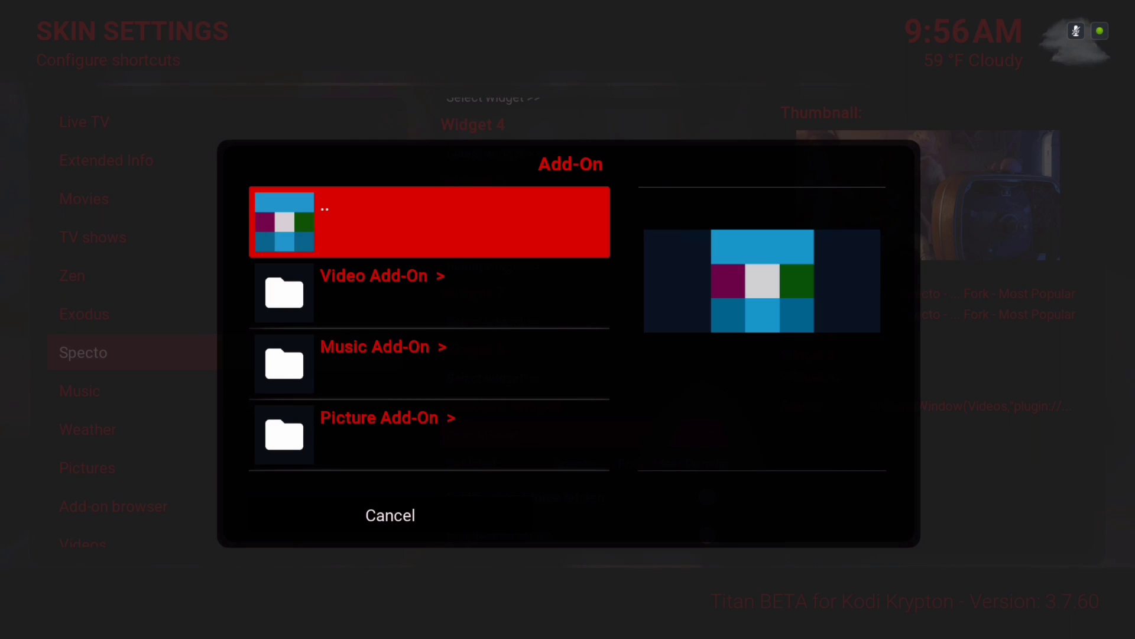
pyautogui.press('Down')
pyautogui.press('Return')
pyautogui.press('Up')
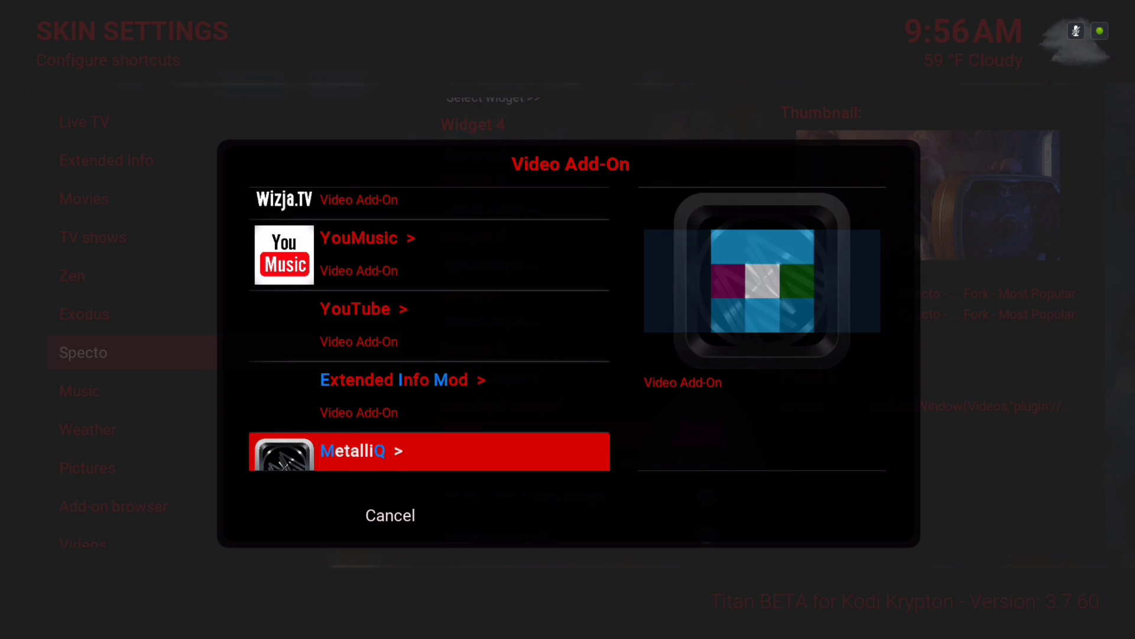
pyautogui.press('Up')
pyautogui.press('Up')
pyautogui.press('Up')
pyautogui.press('Up')
pyautogui.press('Up')
pyautogui.press('Up')
pyautogui.press('Up')
pyautogui.press('Up')
pyautogui.press('Up')
pyautogui.press('Up')
pyautogui.press('Down')
pyautogui.press('Down')
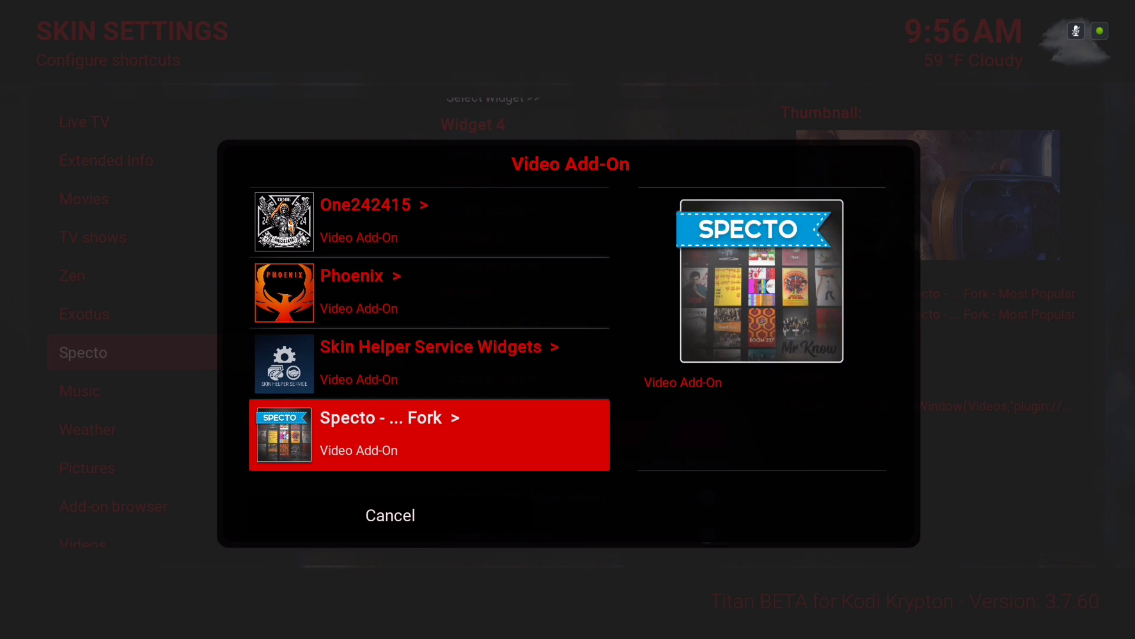
pyautogui.press('Return')
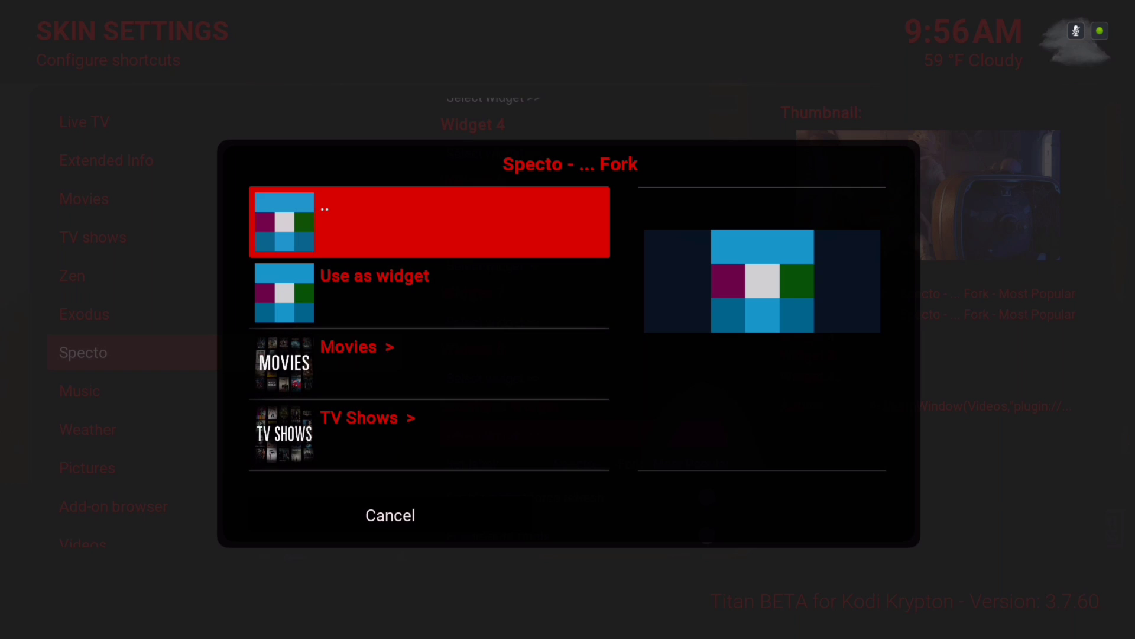
# Step: Use Specto's TV Shows > People Watching list as the Spotlight widget
pyautogui.press('Down')
pyautogui.press('Down')
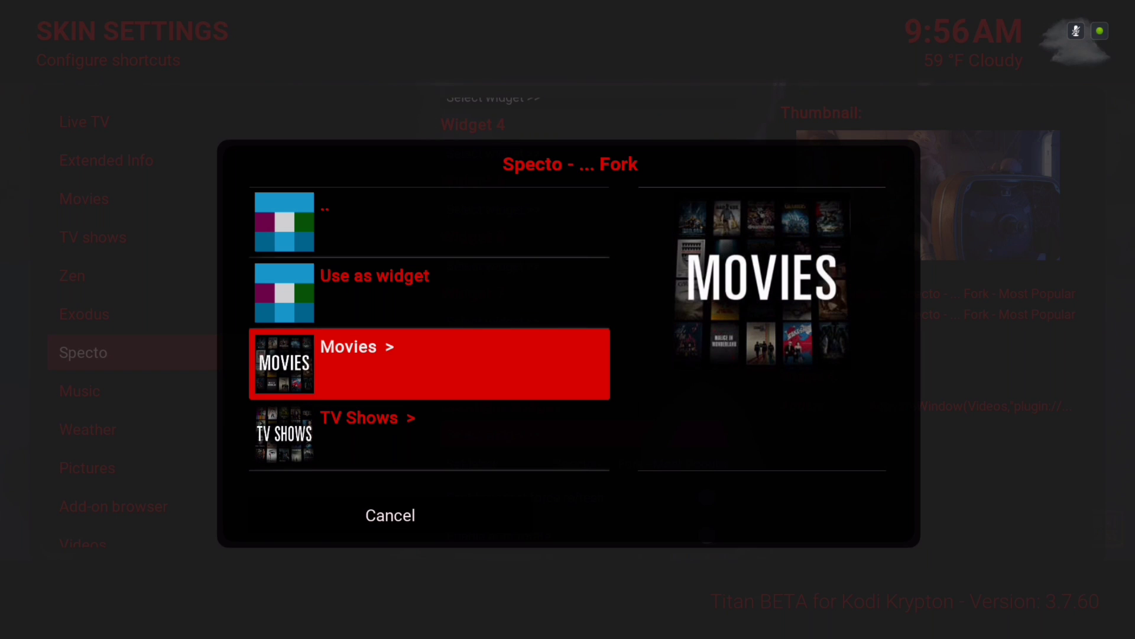
pyautogui.press('Down')
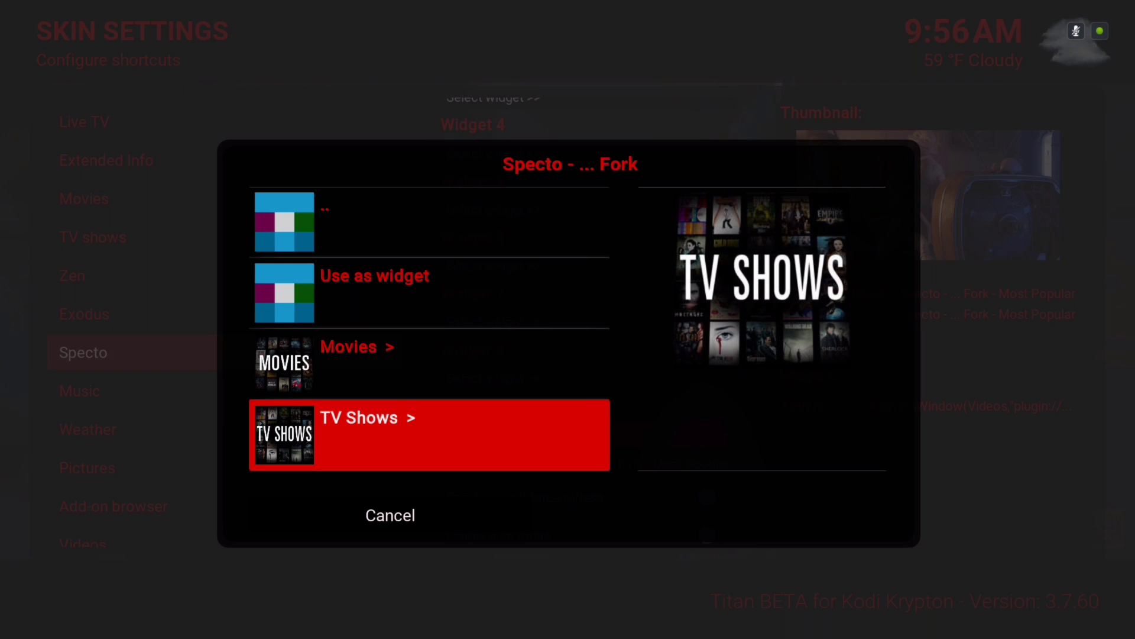
pyautogui.press('Return')
pyautogui.press('Down')
pyautogui.press('Down')
pyautogui.press('Down')
pyautogui.press('Down')
pyautogui.press('Down')
pyautogui.press('Down')
pyautogui.press('Down')
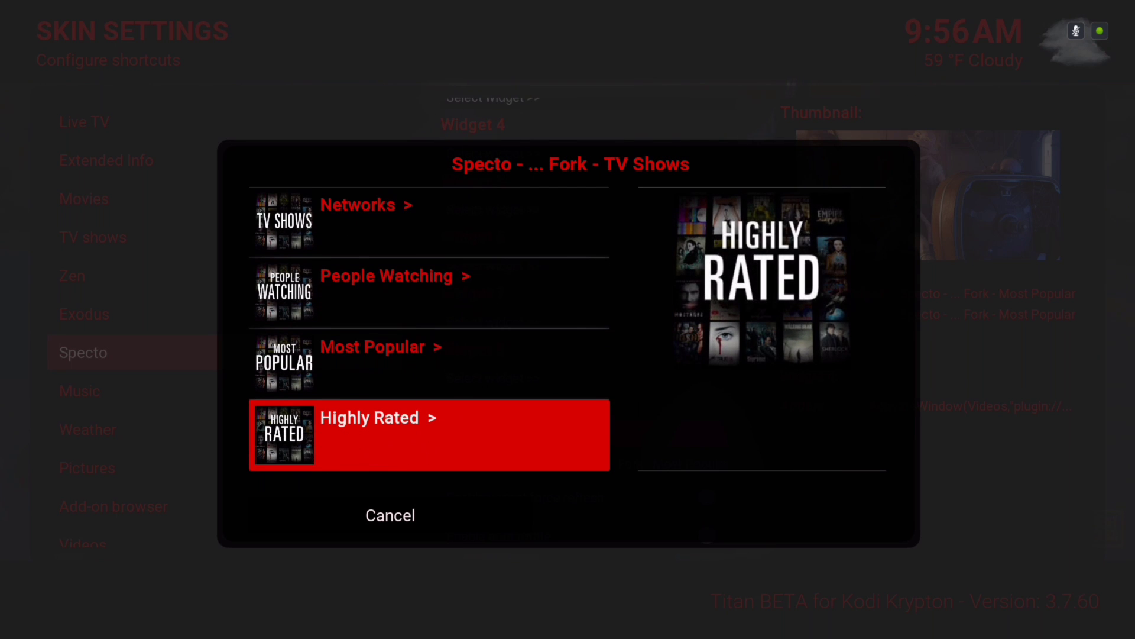
pyautogui.press('Down')
pyautogui.press('Up')
pyautogui.press('Up')
pyautogui.press('Up')
pyautogui.press('Up')
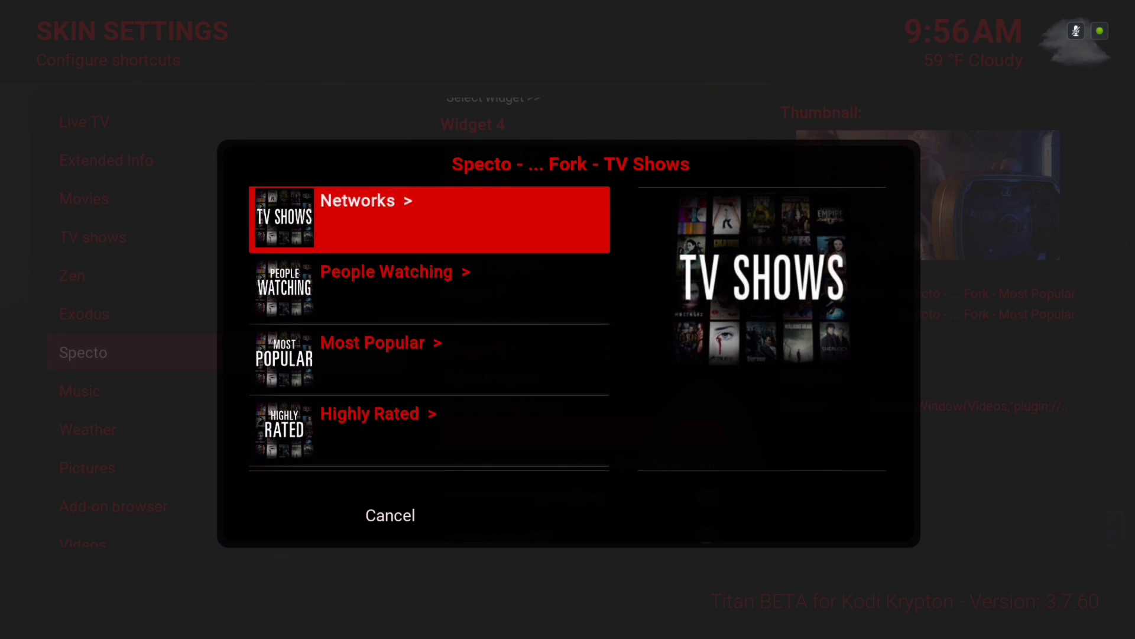
pyautogui.press('Down')
pyautogui.press('Return')
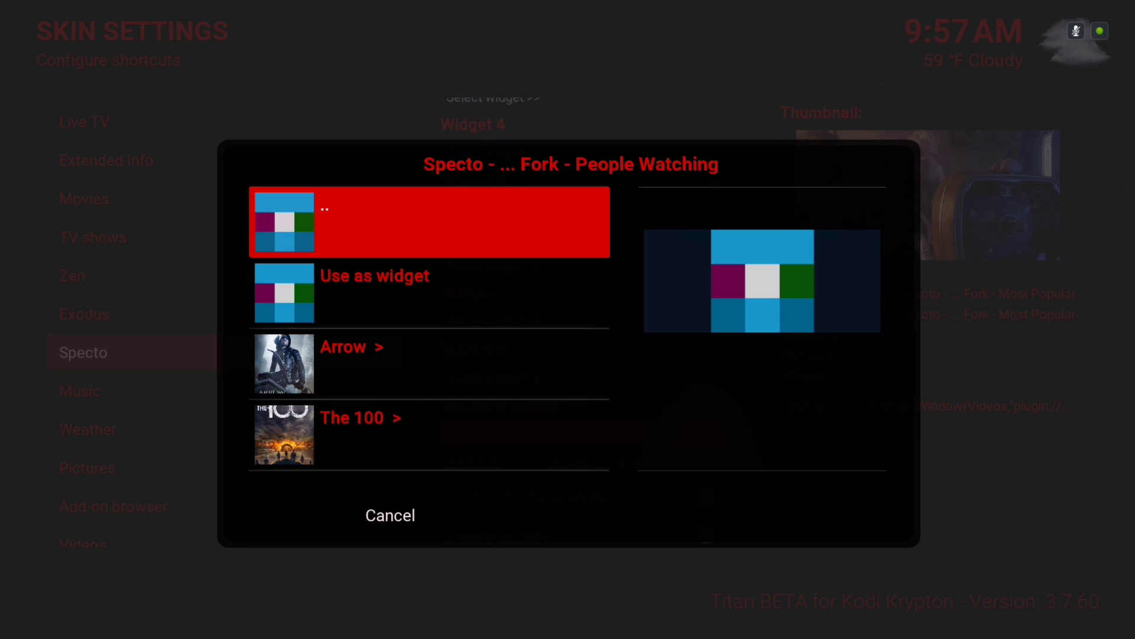
pyautogui.press('Down')
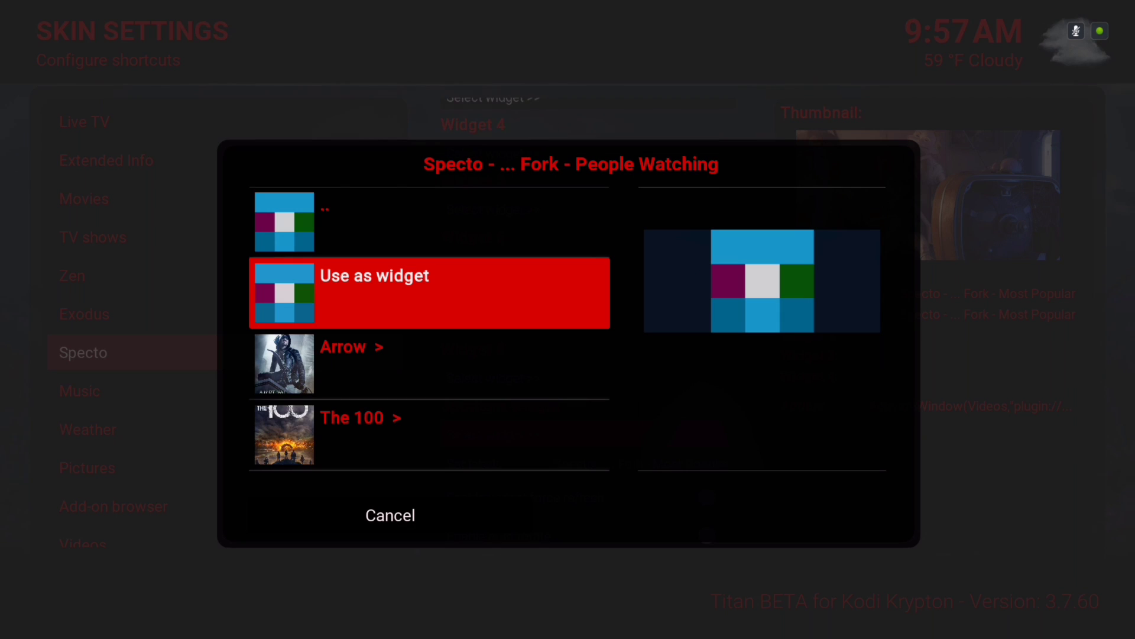
pyautogui.press('Return')
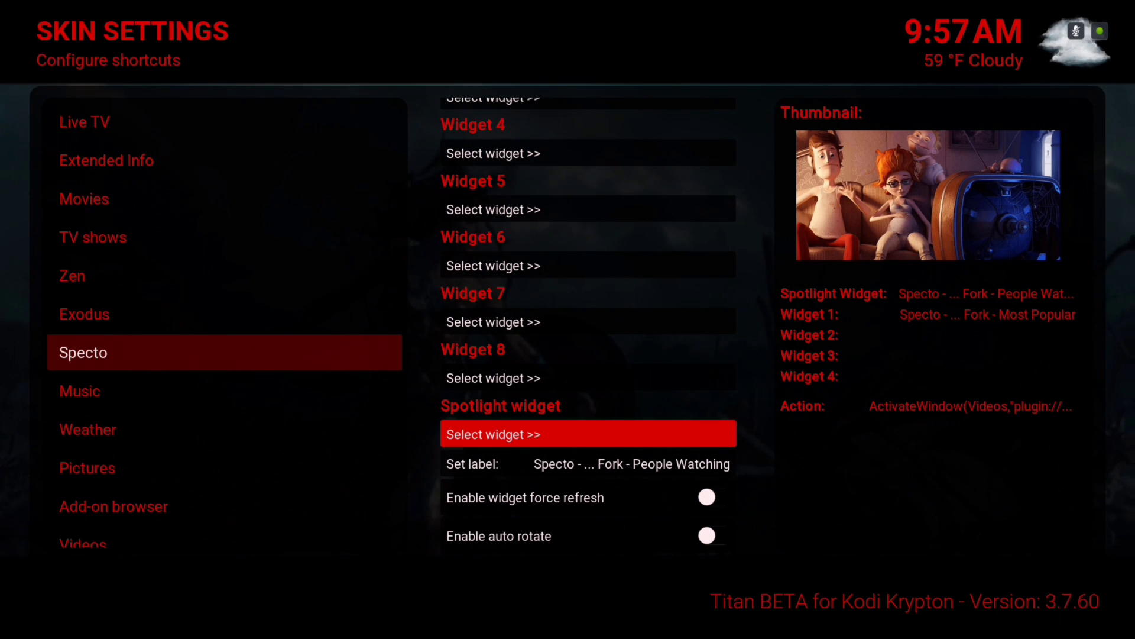
# Step: Move to the Widget 2 slot and bring up its Select widget source choices
pyautogui.press('Down')
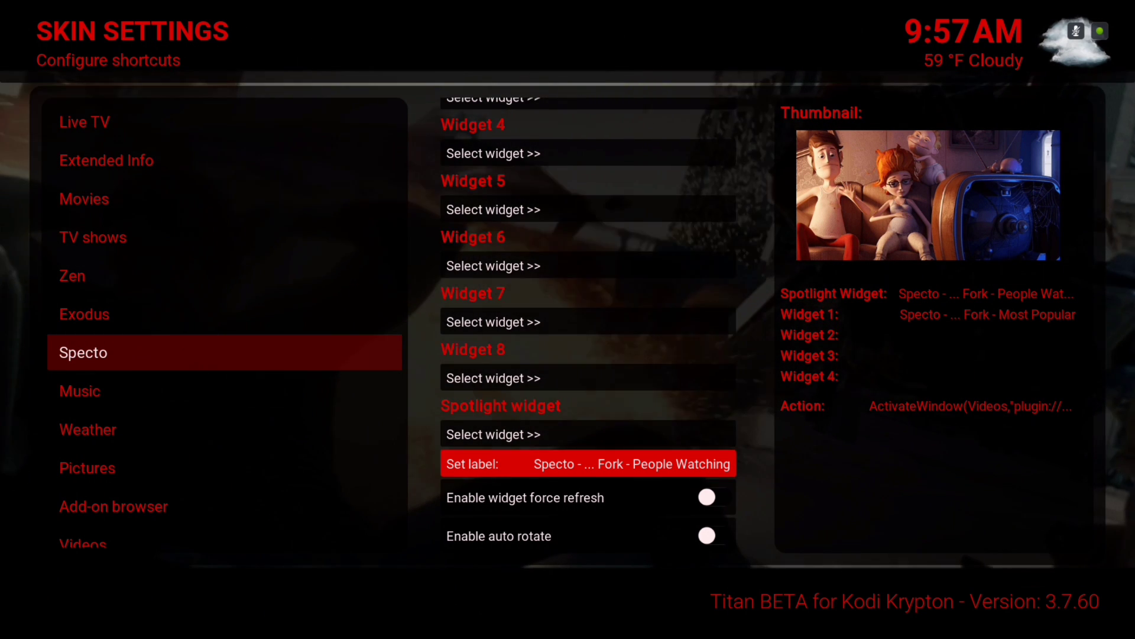
pyautogui.press('Up')
pyautogui.press('Up')
pyautogui.press('Up')
pyautogui.press('Up')
pyautogui.press('Up')
pyautogui.press('Up')
pyautogui.press('Up')
pyautogui.press('Up')
pyautogui.press('Up')
pyautogui.press('Up')
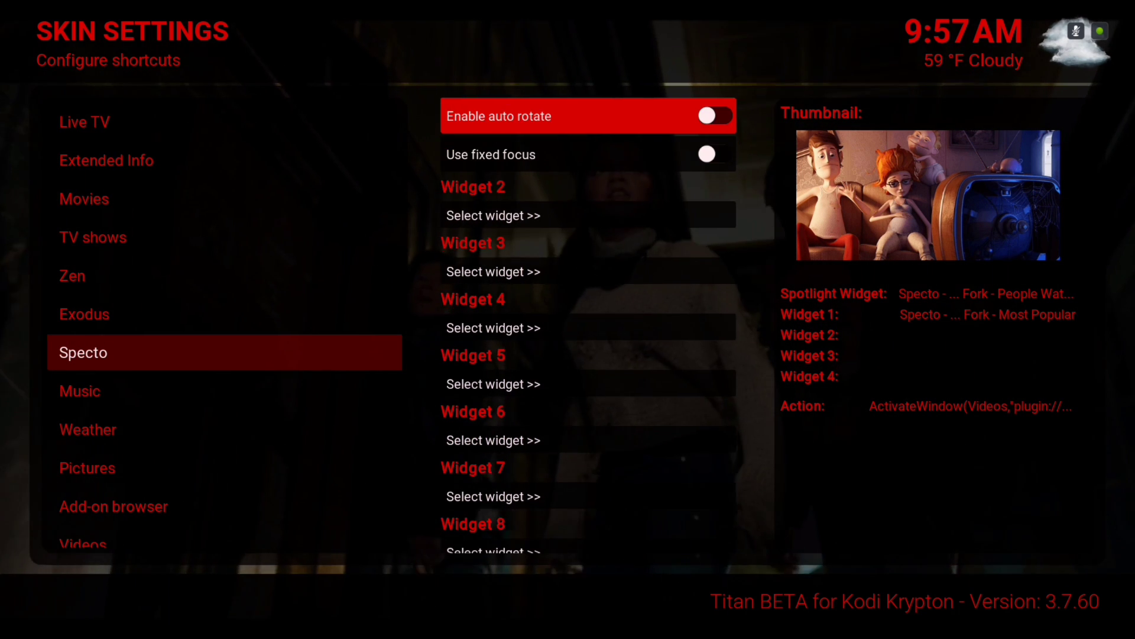
pyautogui.press('Down')
pyautogui.press('Down')
pyautogui.press('Up')
pyautogui.press('Up')
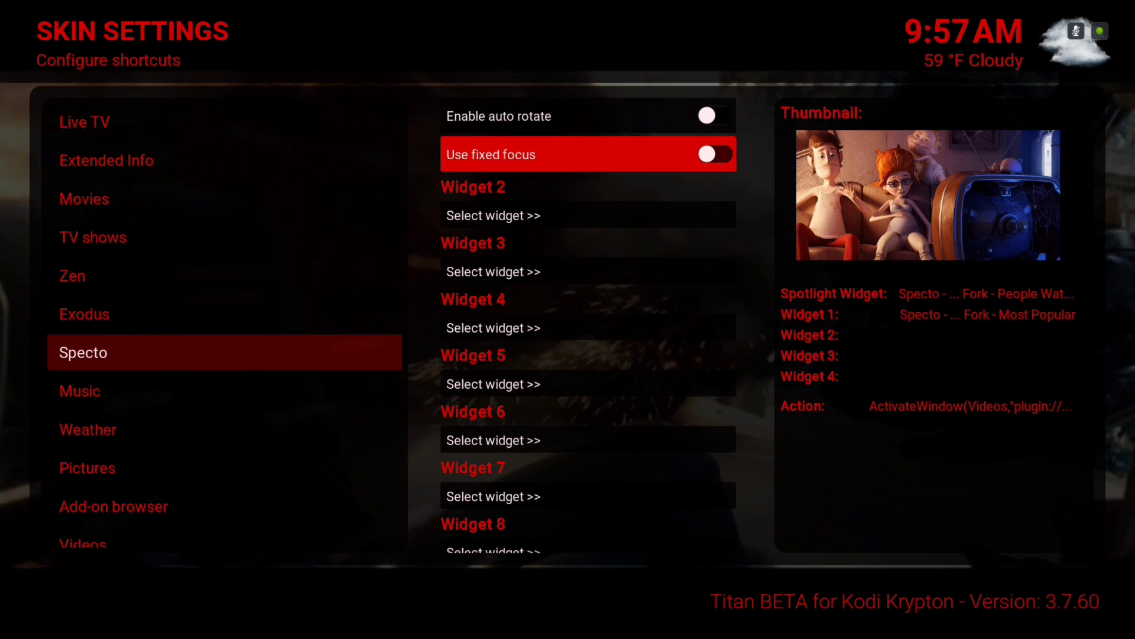
pyautogui.press('Down')
pyautogui.press('Down')
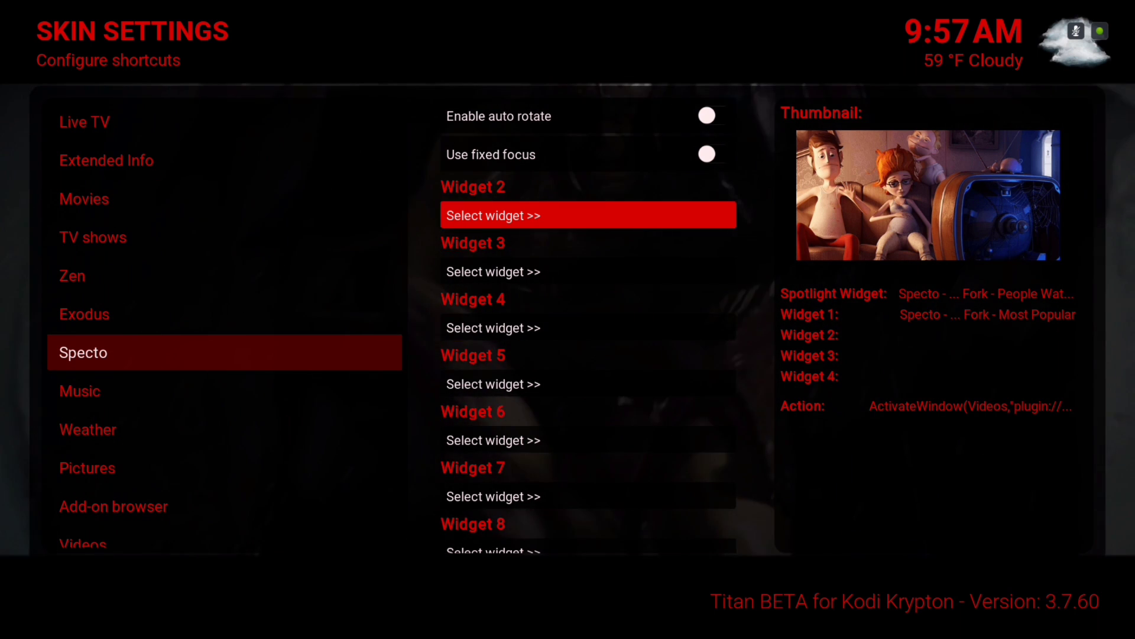
pyautogui.press('Return')
pyautogui.press('Down')
pyautogui.press('Down')
pyautogui.press('Down')
pyautogui.press('Down')
pyautogui.press('Down')
pyautogui.press('Down')
pyautogui.press('Down')
pyautogui.press('Down')
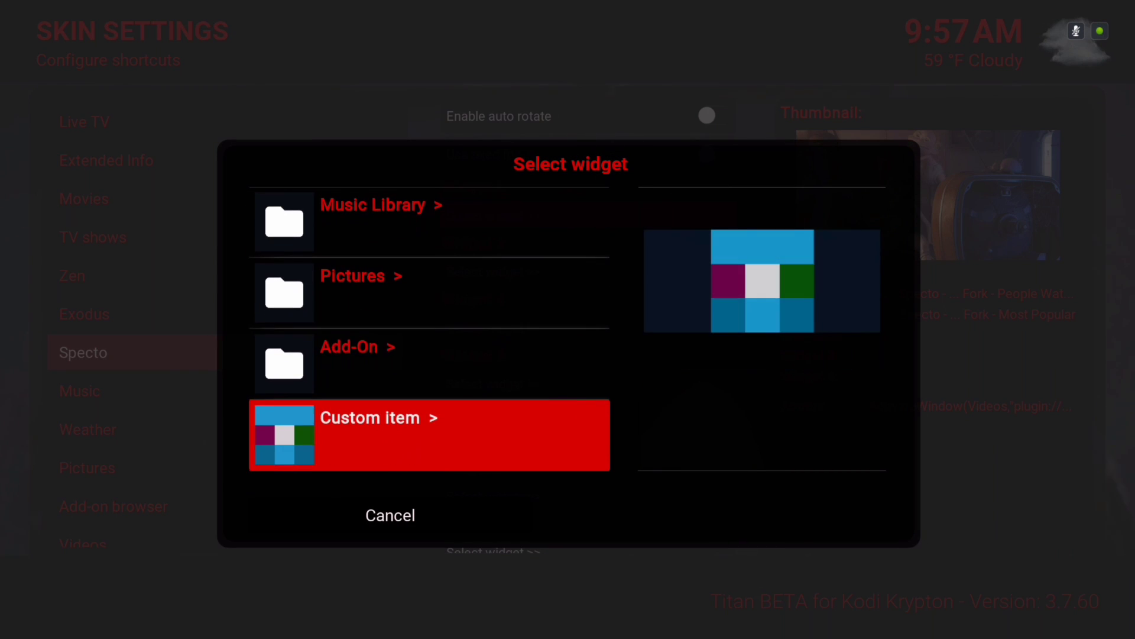
# Step: Open the Specto add-on via Add-On > Video Add-On for Widget 2
pyautogui.press('Up')
pyautogui.press('Return')
pyautogui.press('Down')
pyautogui.press('Return')
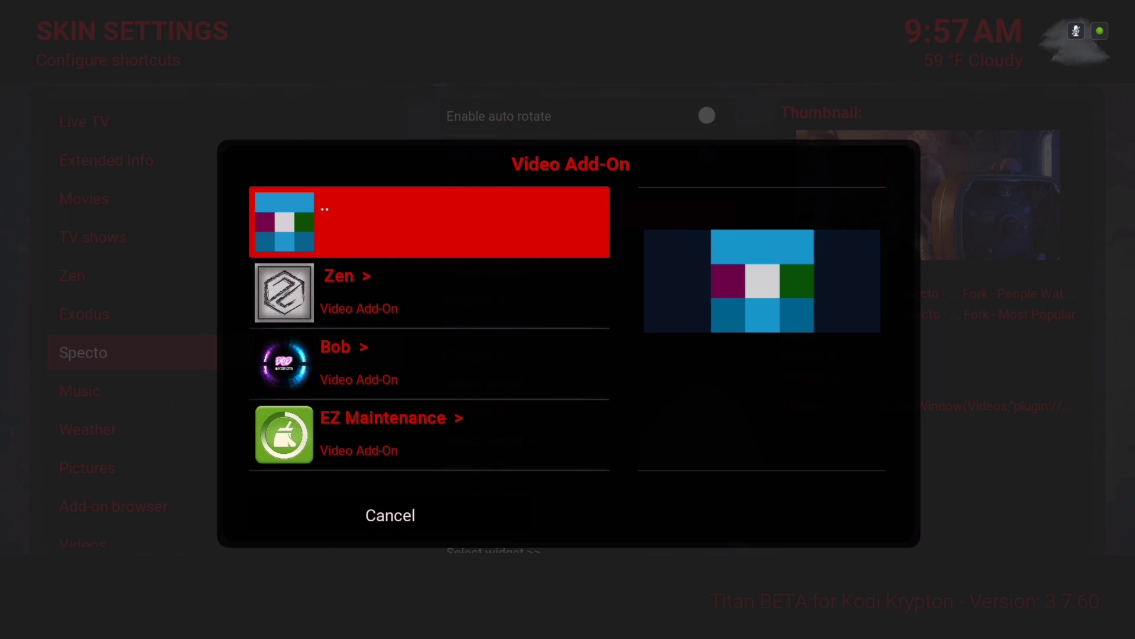
pyautogui.press('Down')
pyautogui.press('Down')
pyautogui.press('Down')
pyautogui.press('Down')
pyautogui.press('Down')
pyautogui.press('Down')
pyautogui.press('Down')
pyautogui.press('Down')
pyautogui.press('Down')
pyautogui.press('Down')
pyautogui.press('Down')
pyautogui.press('Down')
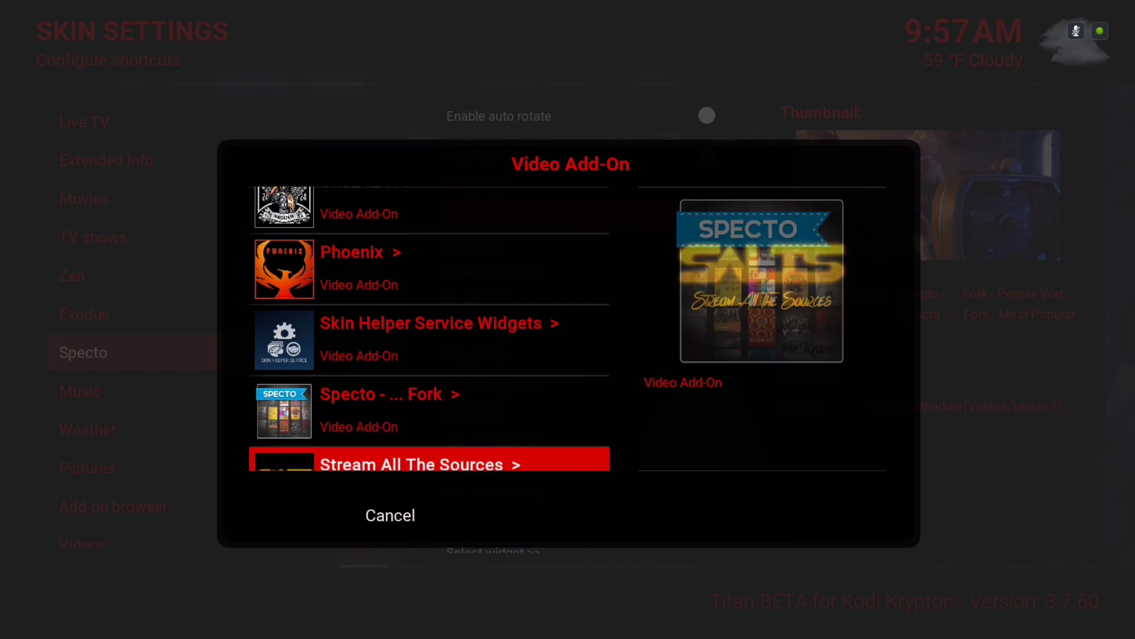
pyautogui.press('Up')
pyautogui.press('Up')
pyautogui.press('Up')
pyautogui.press('Return')
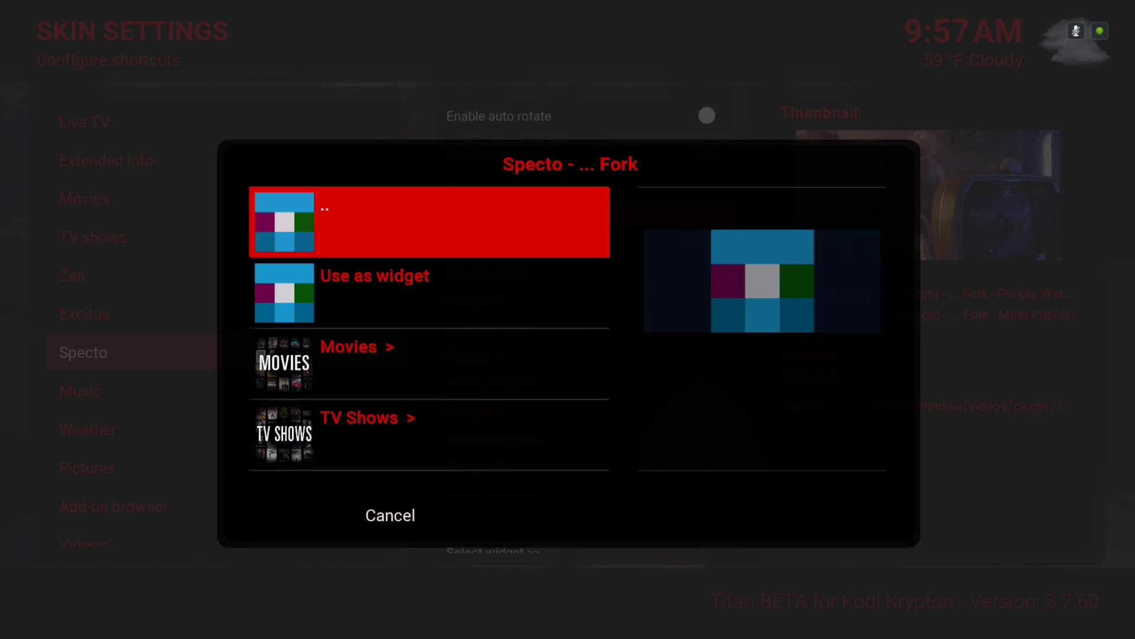
# Step: Use Specto's Movies > Most Popular list as Widget 2
pyautogui.press('Down')
pyautogui.press('Down')
pyautogui.press('Down')
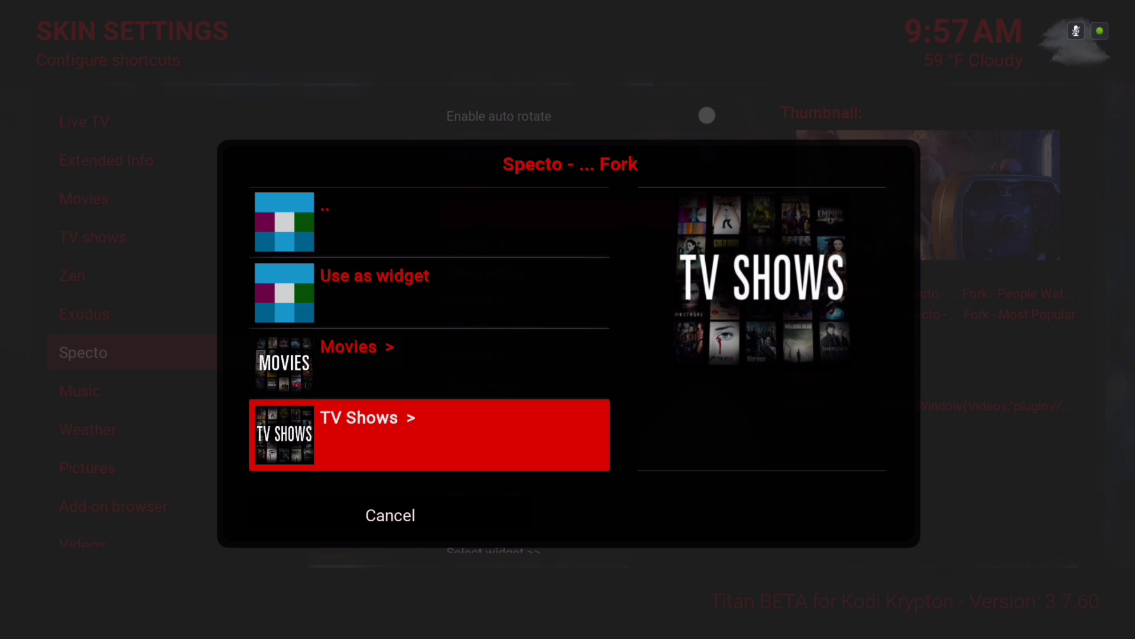
pyautogui.press('Up')
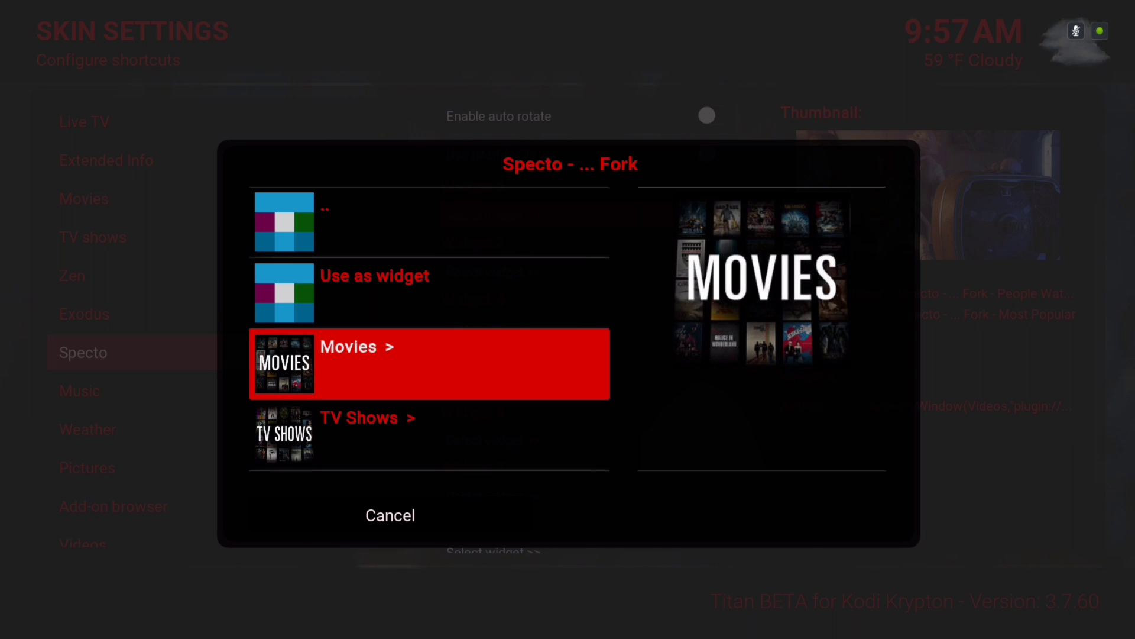
pyautogui.press('Return')
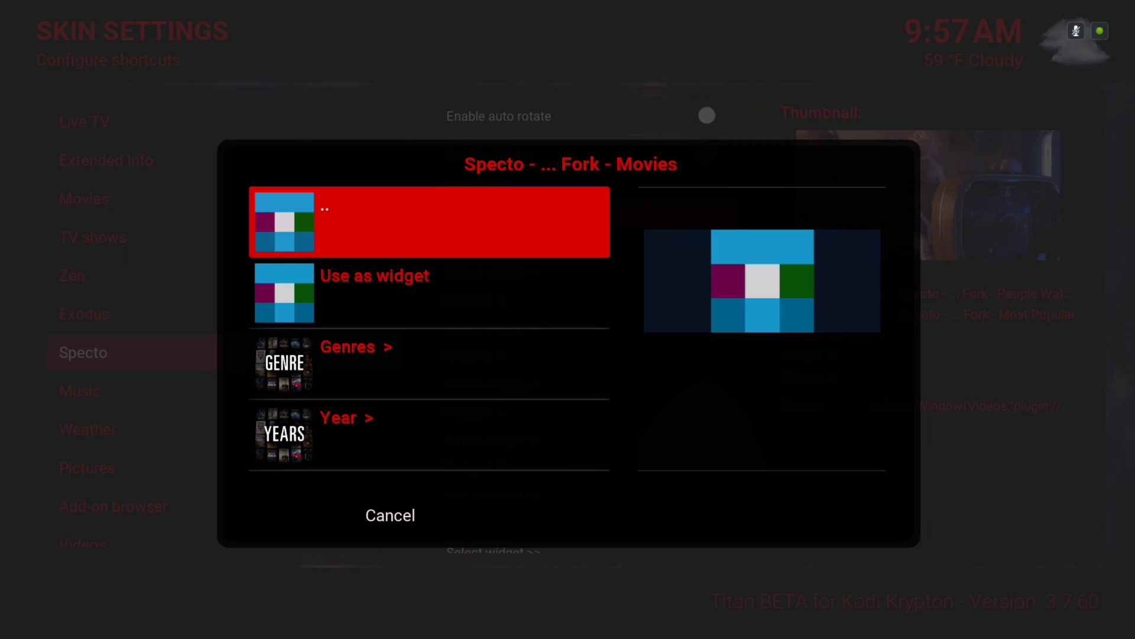
pyautogui.press('Down')
pyautogui.press('Down')
pyautogui.press('Down')
pyautogui.press('Down')
pyautogui.press('Down')
pyautogui.press('Down')
pyautogui.press('Down')
pyautogui.press('Down')
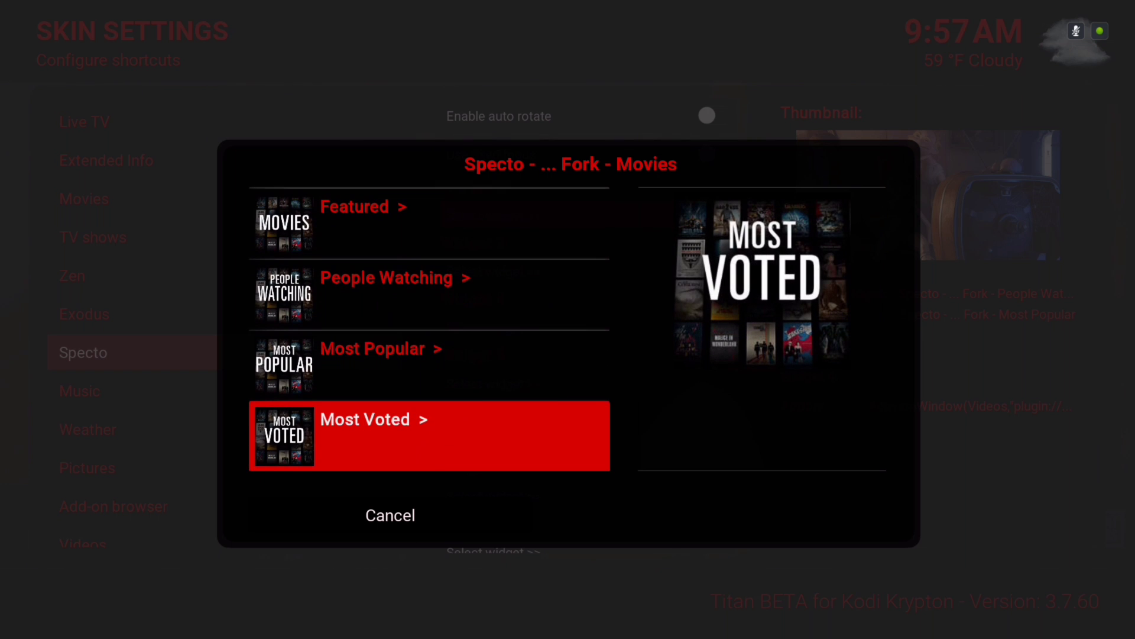
pyautogui.press('Up')
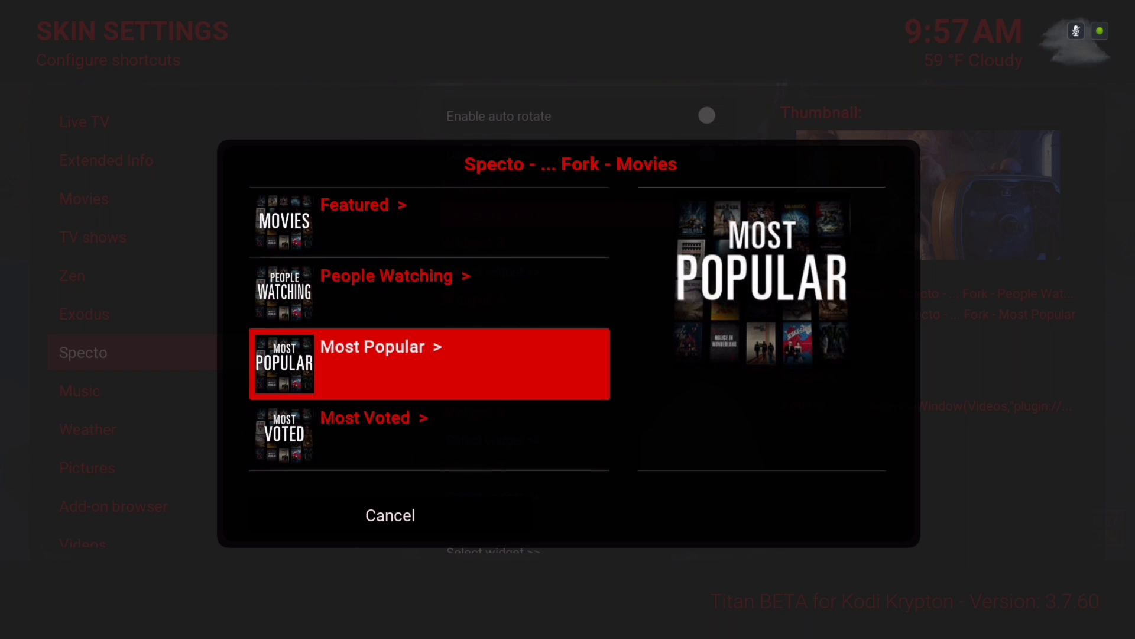
pyautogui.press('Return')
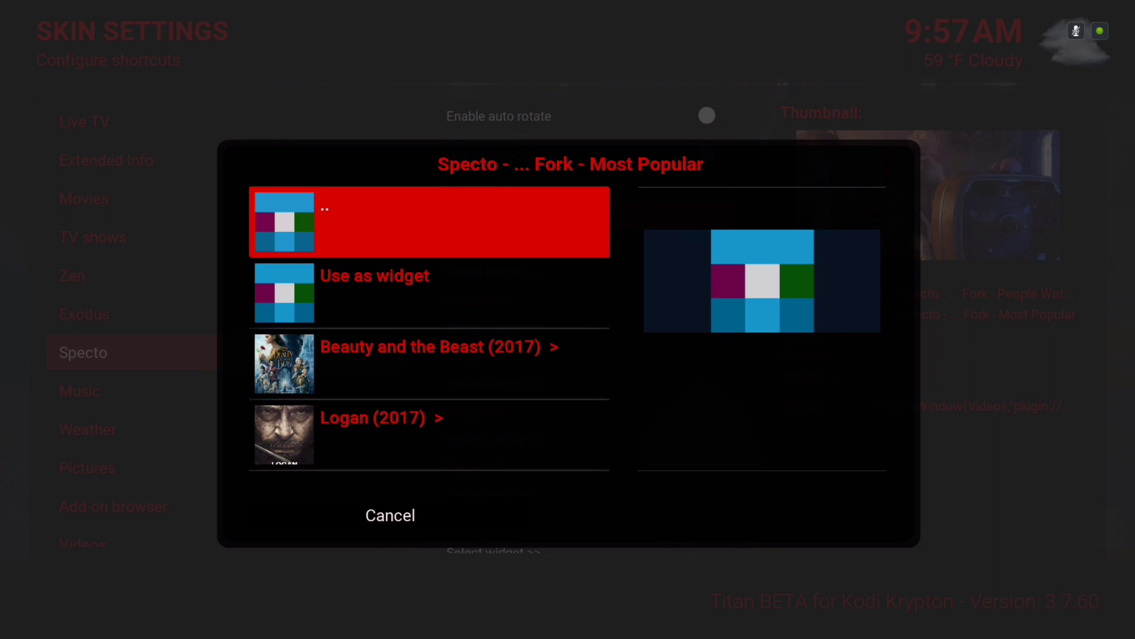
pyautogui.press('Down')
pyautogui.press('Return')
pyautogui.press('Down')
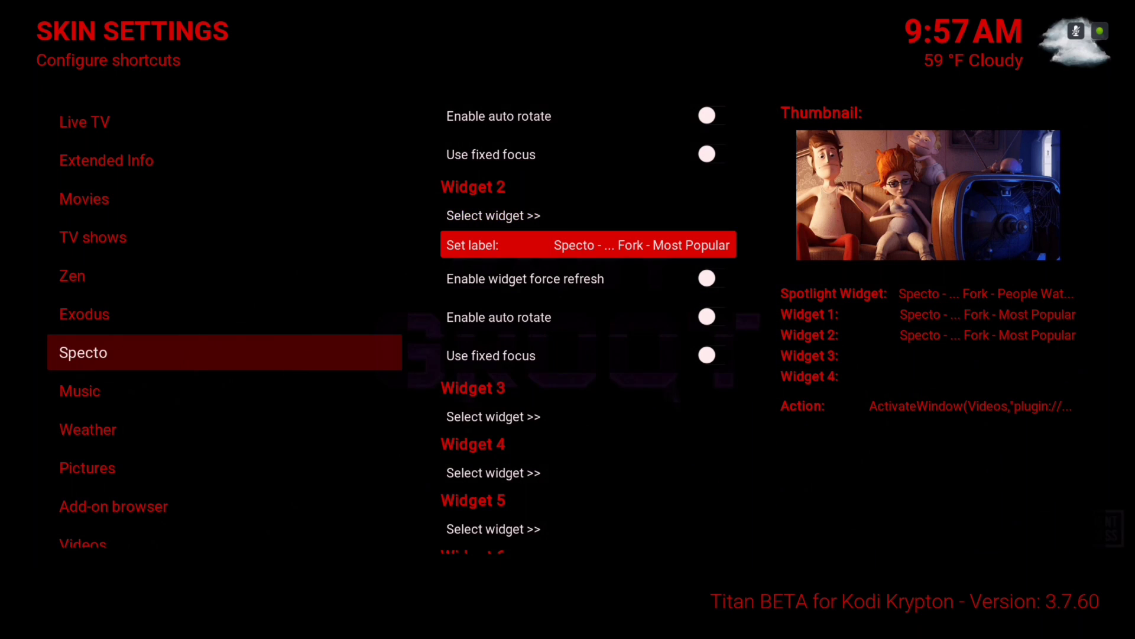
# Step: Open Widget 2's label editor and delete 'Fork' and the leftover dashes and ellipsis
pyautogui.press('Return')
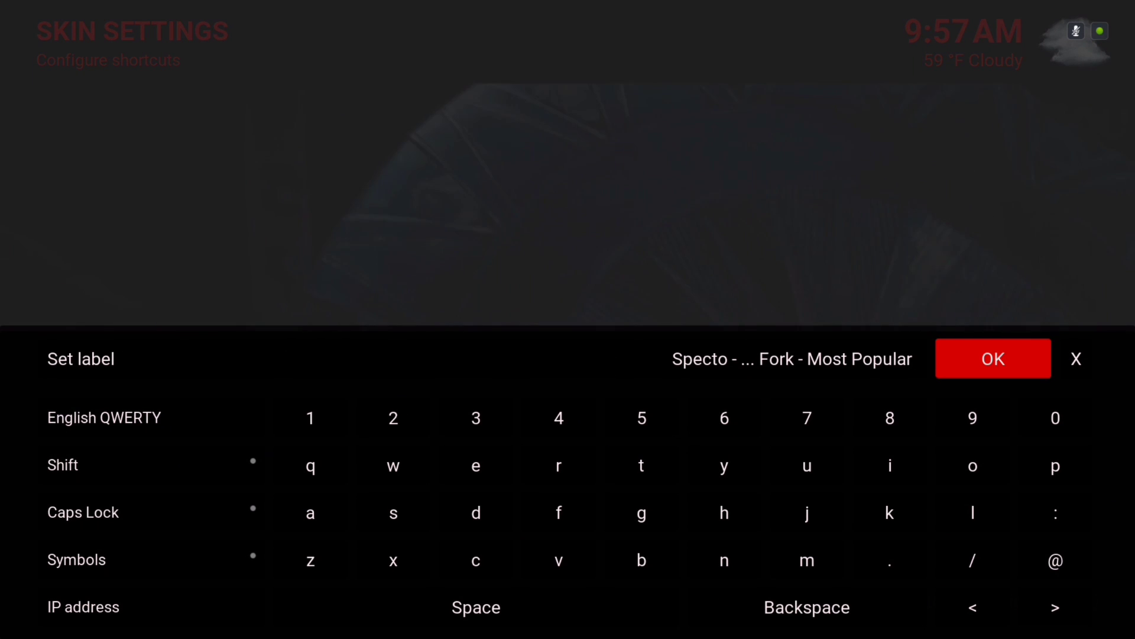
pyautogui.press('Down')
pyautogui.press('Down')
pyautogui.press('Down')
pyautogui.press('Down')
pyautogui.press('Down')
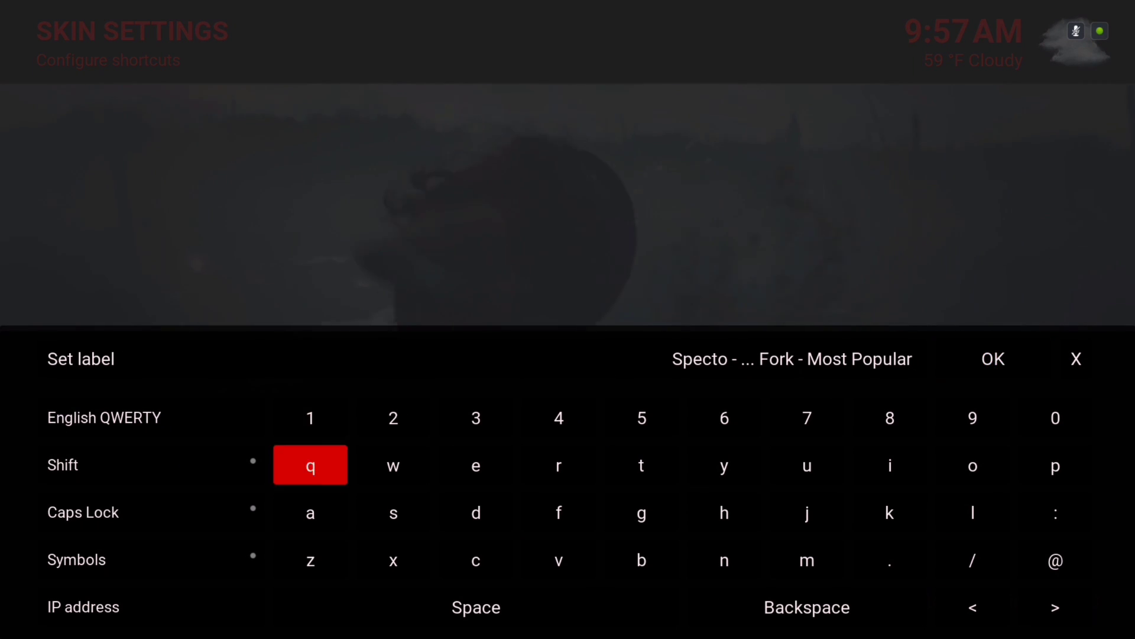
pyautogui.press('Right')
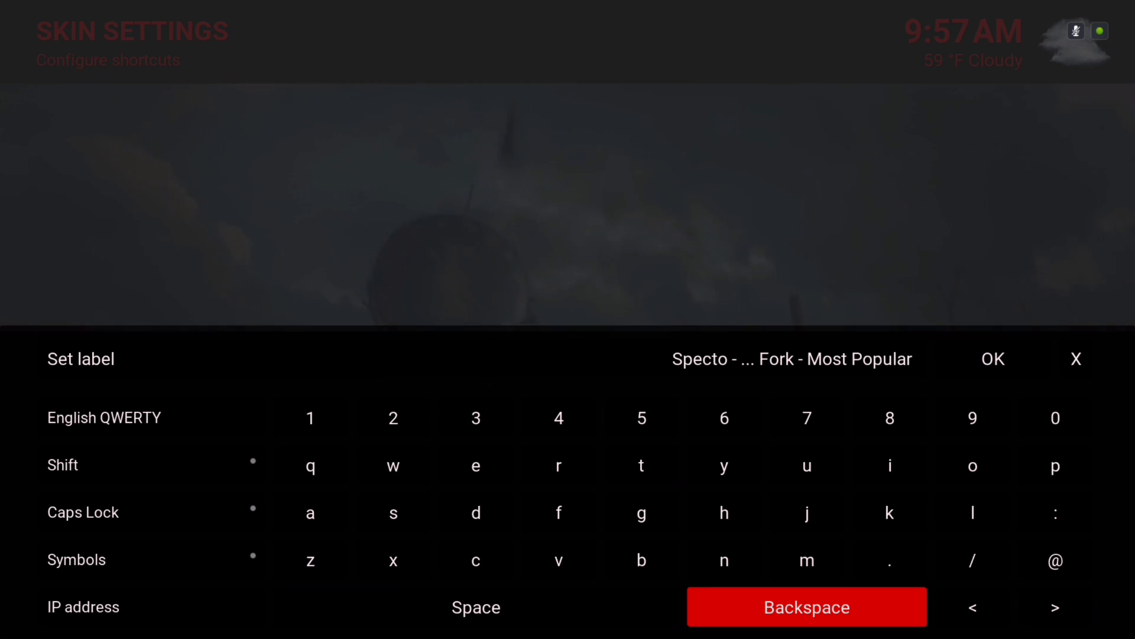
pyautogui.press('Right')
pyautogui.press('Return')
pyautogui.press('Return')
pyautogui.press('Return')
pyautogui.press('Return')
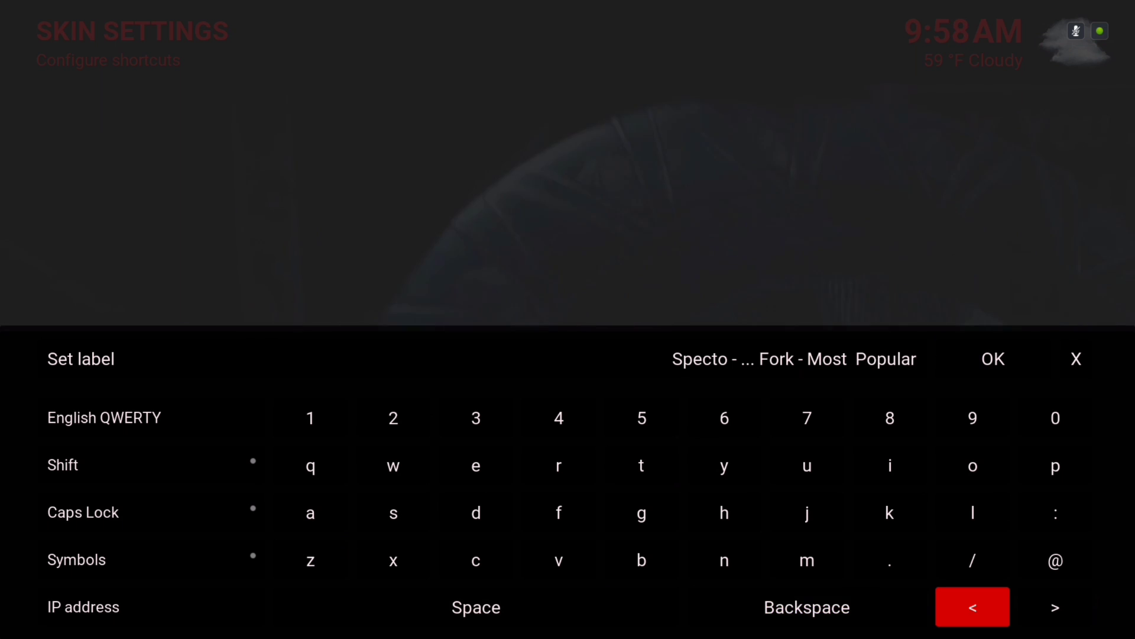
pyautogui.press('Return')
pyautogui.press('Right')
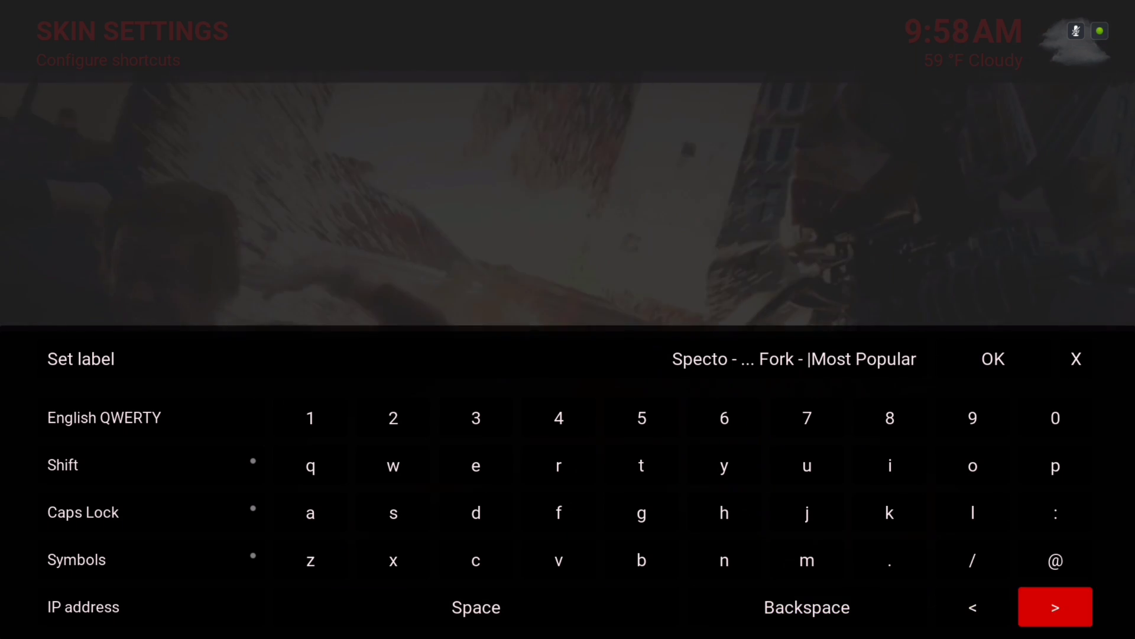
pyautogui.press('Left')
pyautogui.press('Left')
pyautogui.press('Return')
pyautogui.press('Return')
pyautogui.press('Return')
pyautogui.press('Return')
pyautogui.press('Return')
pyautogui.press('Return')
pyautogui.press('Return')
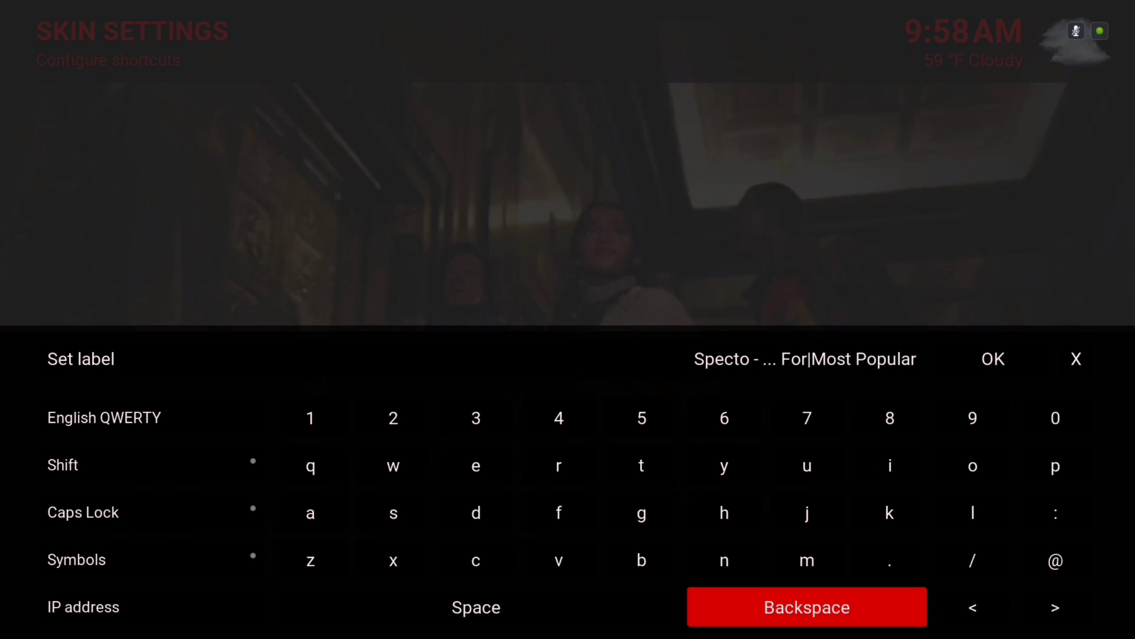
pyautogui.press('Return')
pyautogui.press('Return')
pyautogui.press('Return')
pyautogui.press('Return')
pyautogui.press('Return')
pyautogui.press('Return')
pyautogui.press('Return')
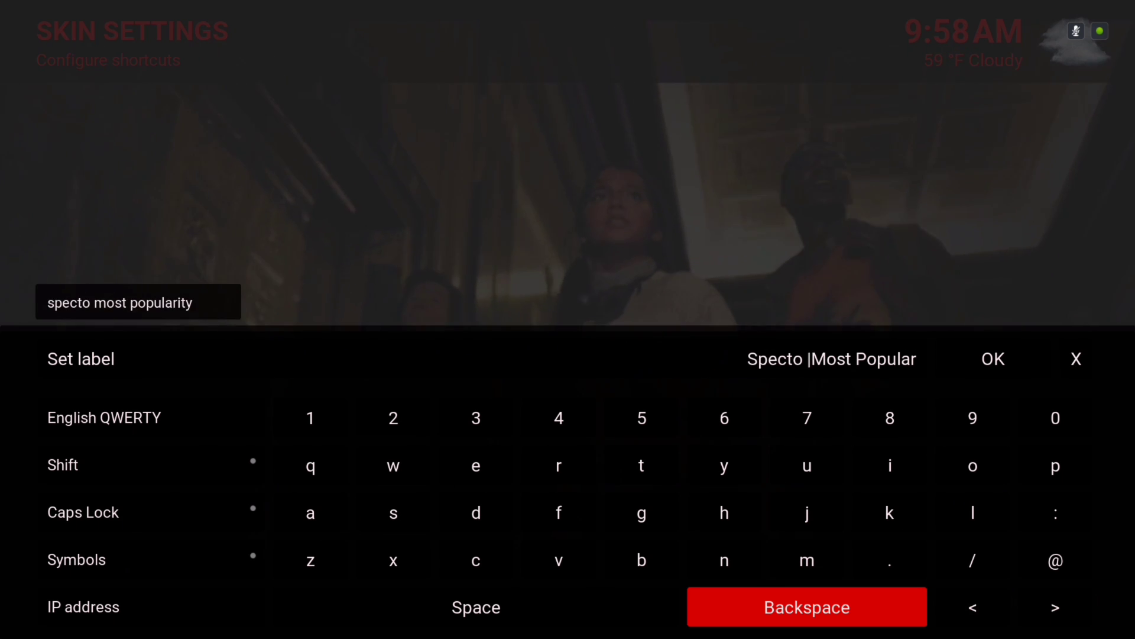
# Step: Complete the label as 'specto most popular movies' using the suggestion, then confirm
pyautogui.press('Right')
pyautogui.press('Right')
pyautogui.press('Return')
pyautogui.press('Return')
pyautogui.press('Return')
pyautogui.press('Return')
pyautogui.press('Return')
pyautogui.press('Return')
pyautogui.press('Return')
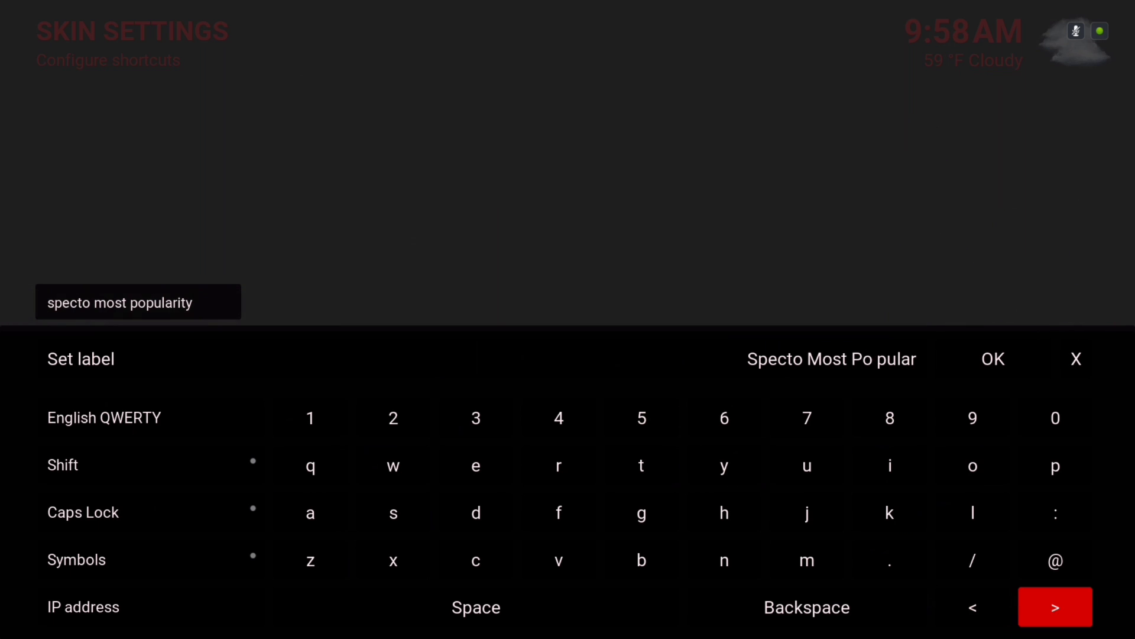
pyautogui.press('Return')
pyautogui.press('Return')
pyautogui.press('Return')
pyautogui.press('Left')
pyautogui.press('Left')
pyautogui.press('Left')
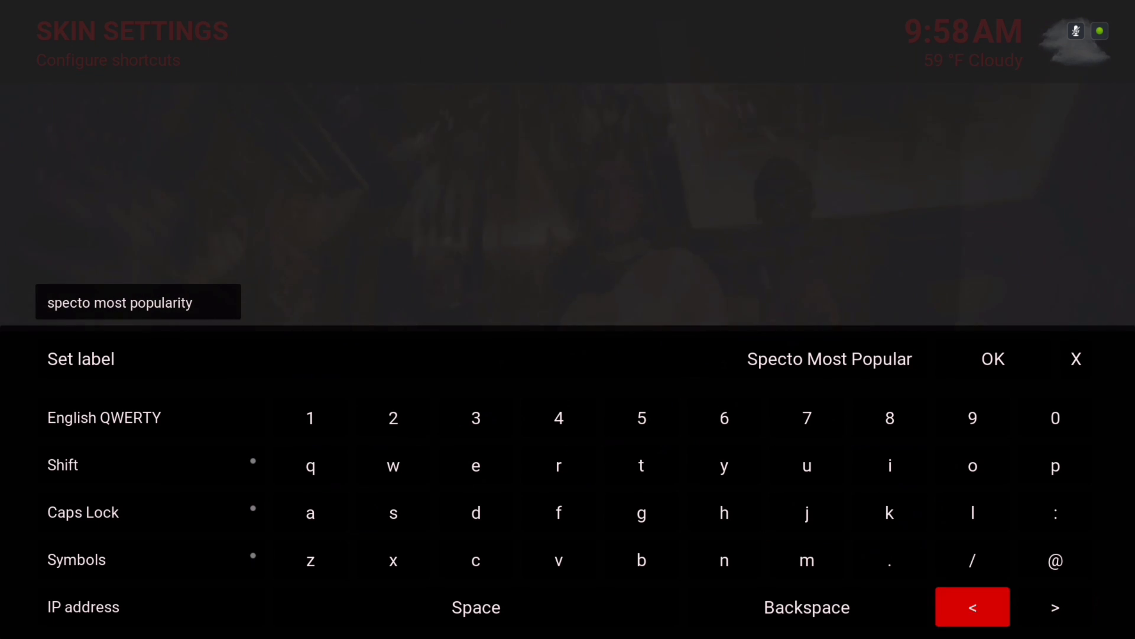
pyautogui.press('Up')
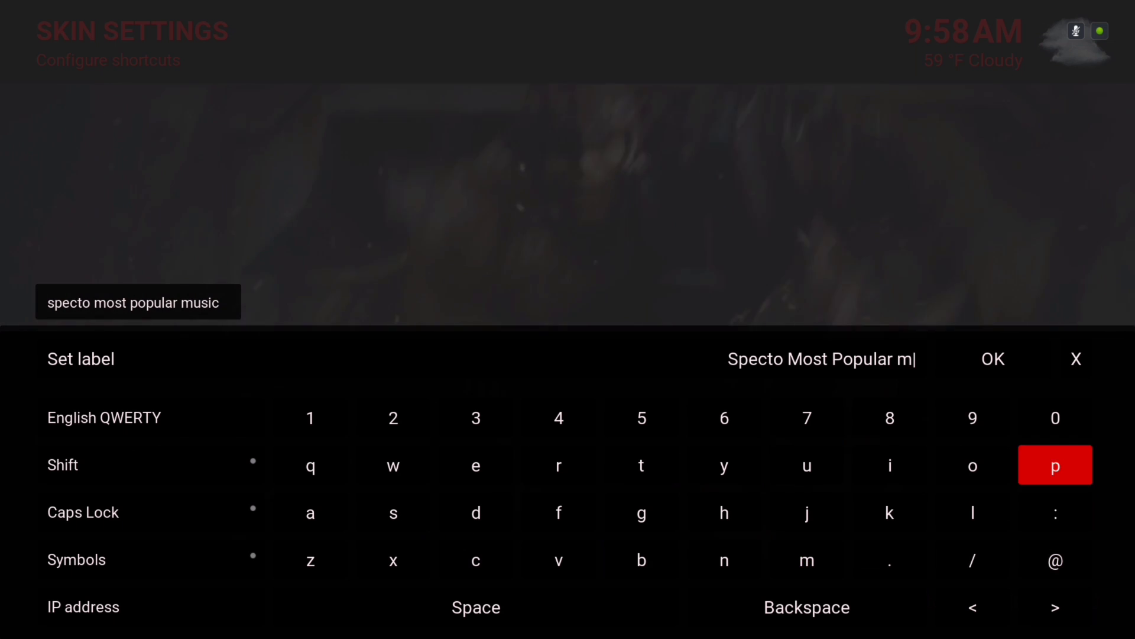
pyautogui.press('Left')
pyautogui.press('Left')
pyautogui.press('Left')
pyautogui.press('Left')
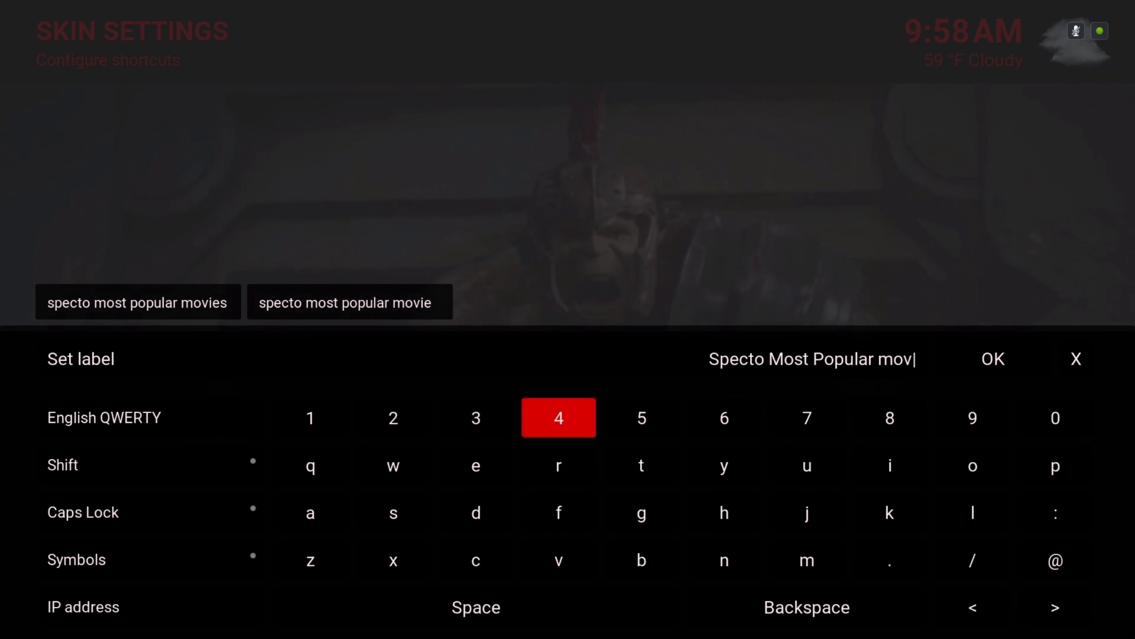
pyautogui.press('Up')
pyautogui.press('Return')
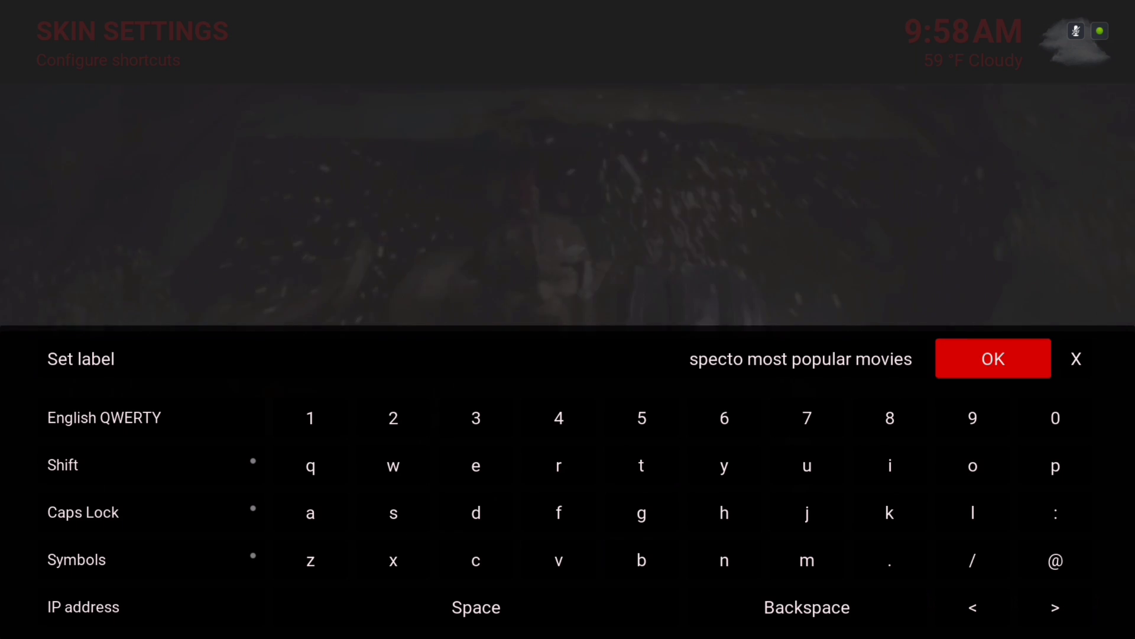
pyautogui.press('Return')
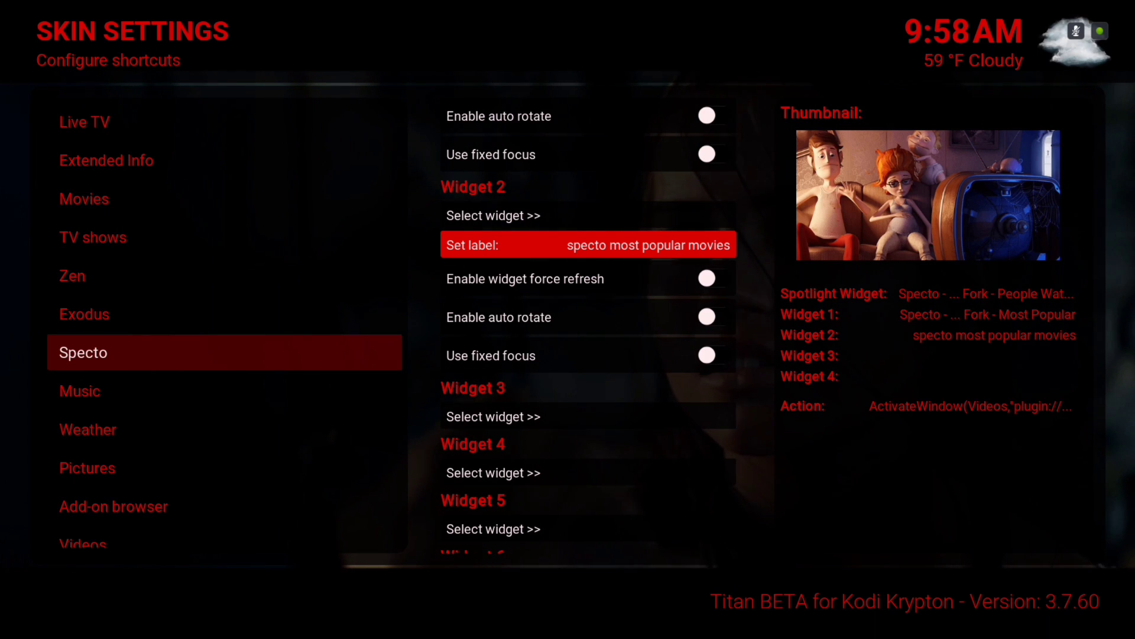
# Step: Exit the Specto shortcut editor and back out of the Skin Settings
pyautogui.press('Down')
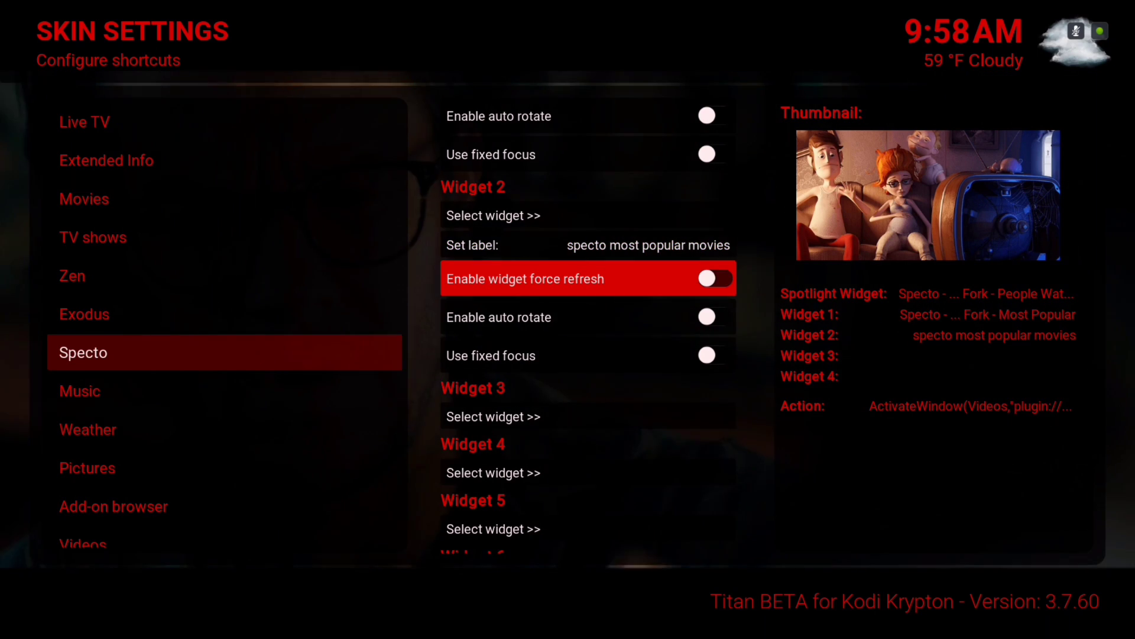
pyautogui.press('BackSpace')
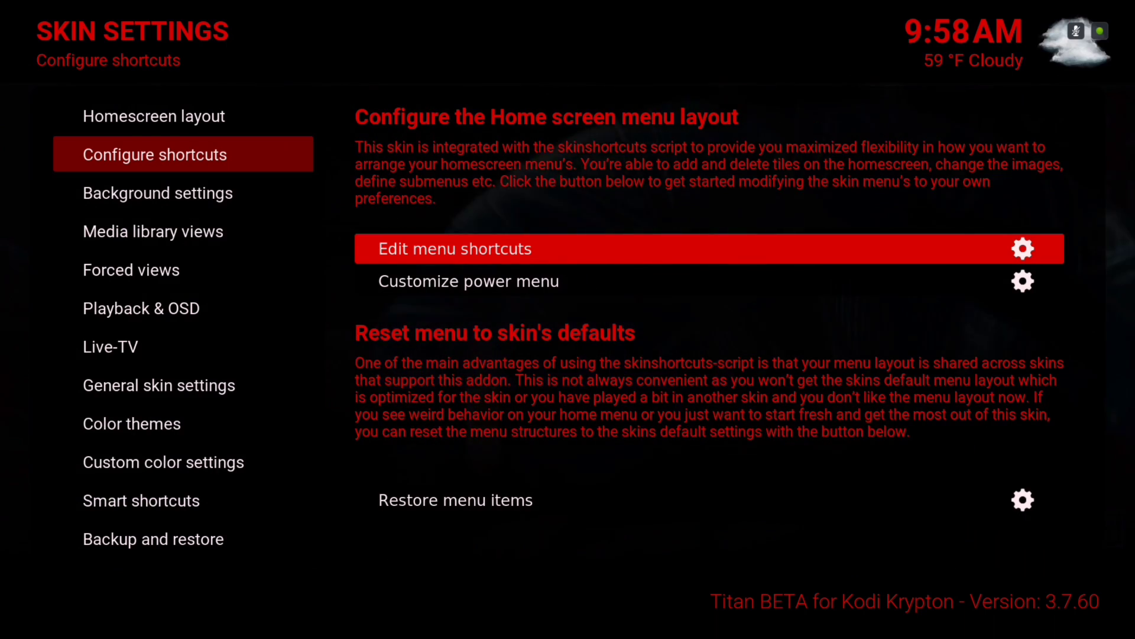
pyautogui.press('BackSpace')
pyautogui.press('BackSpace')
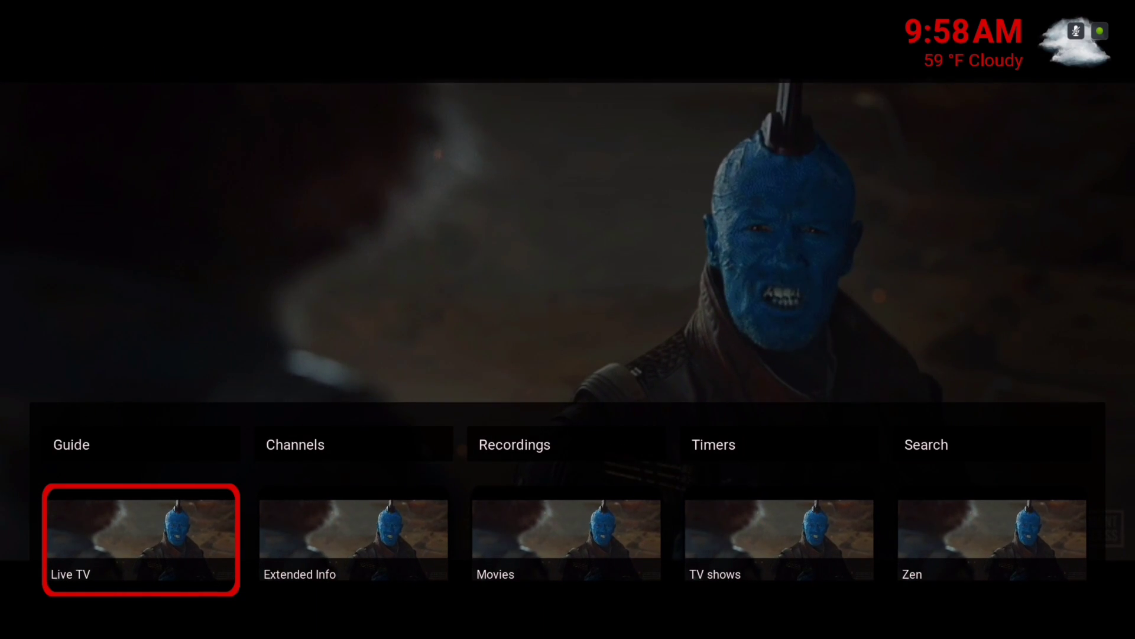
# Step: Move along the home menu past Movies and Zen to Specto, returning from its movie grid
pyautogui.press('Right')
pyautogui.press('Right')
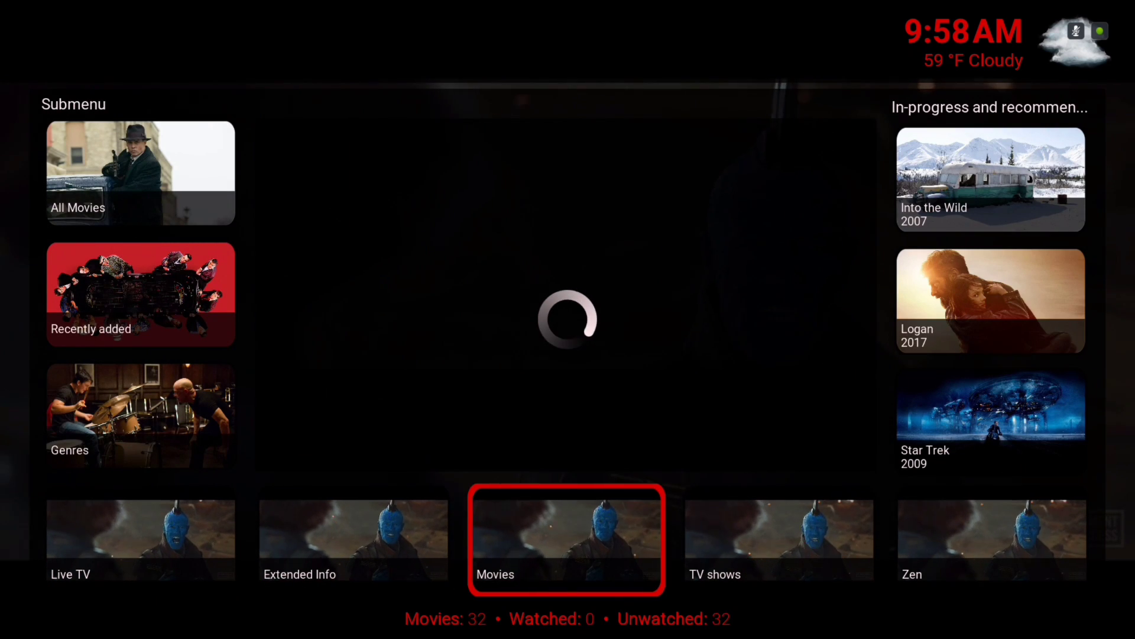
pyautogui.press('Right')
pyautogui.press('Right')
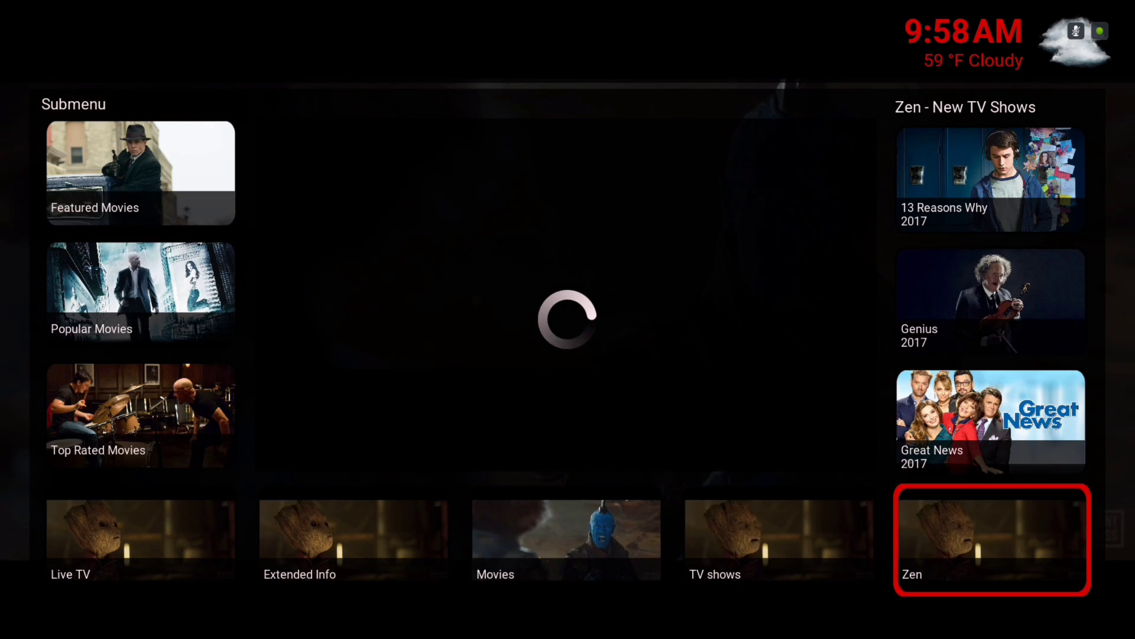
pyautogui.press('Right')
pyautogui.press('Right')
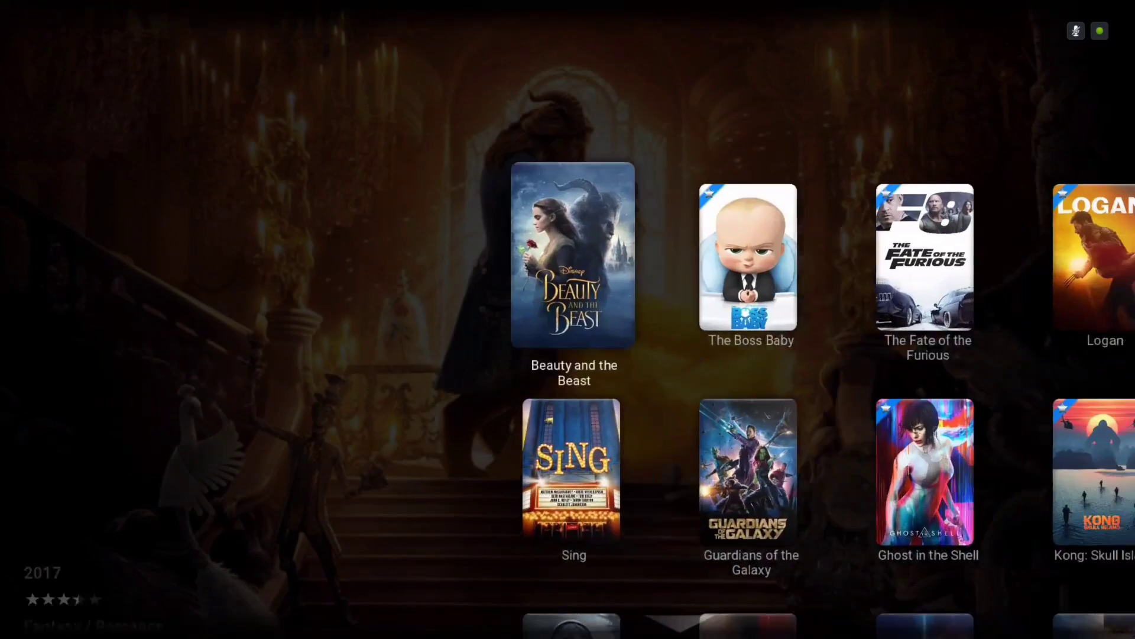
pyautogui.press('BackSpace')
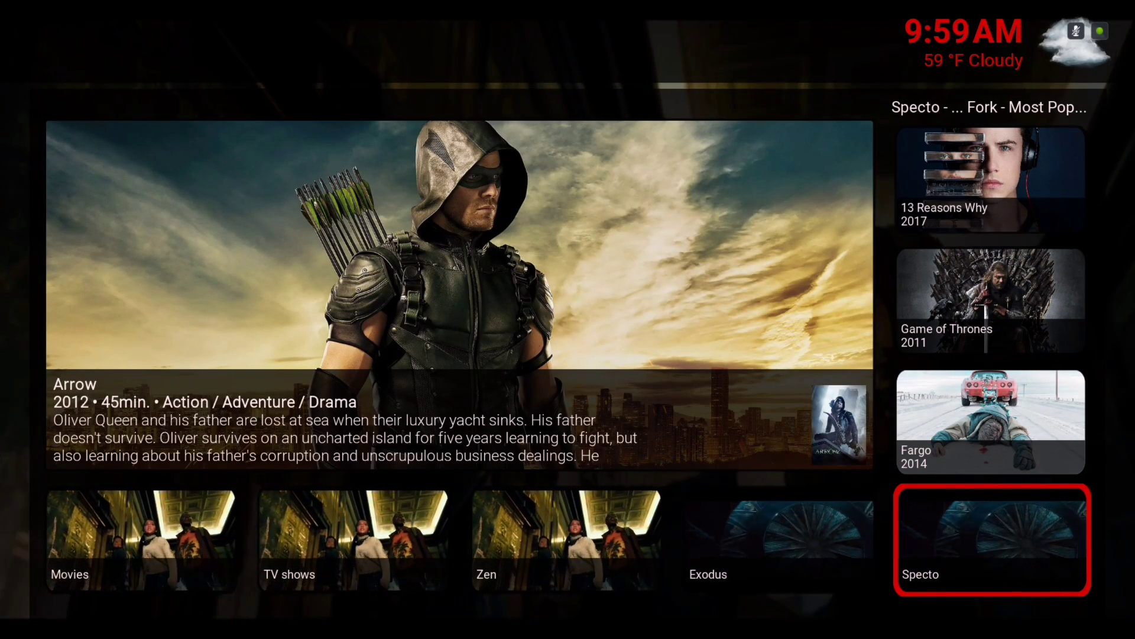
pyautogui.press('Up')
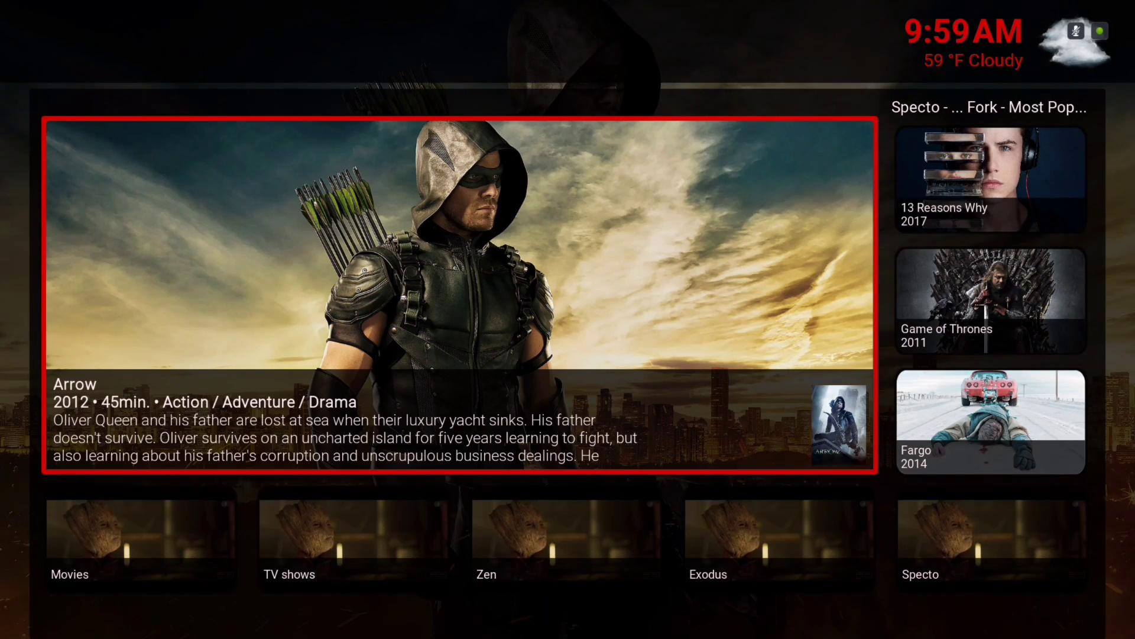
pyautogui.press('Right')
pyautogui.press('Right')
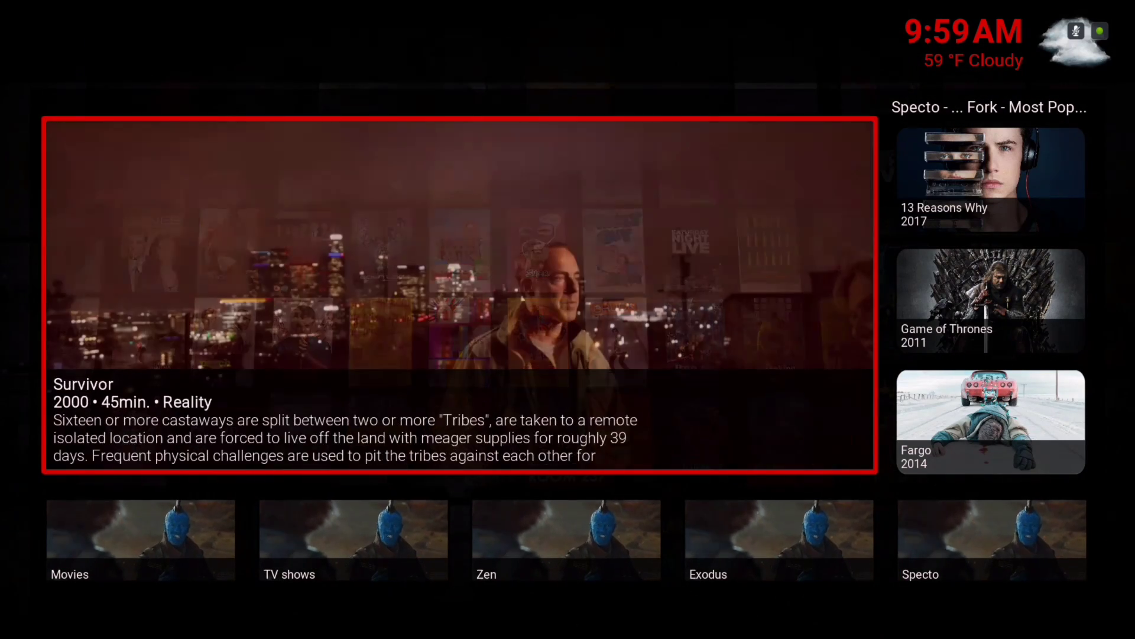
pyautogui.press('Right')
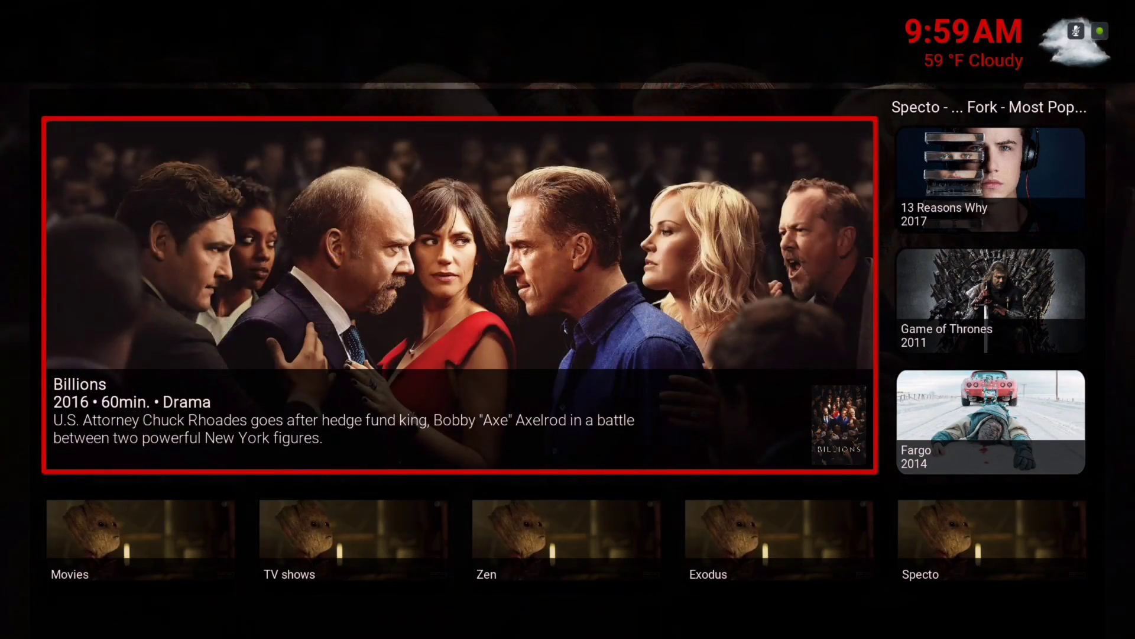
pyautogui.press('Right')
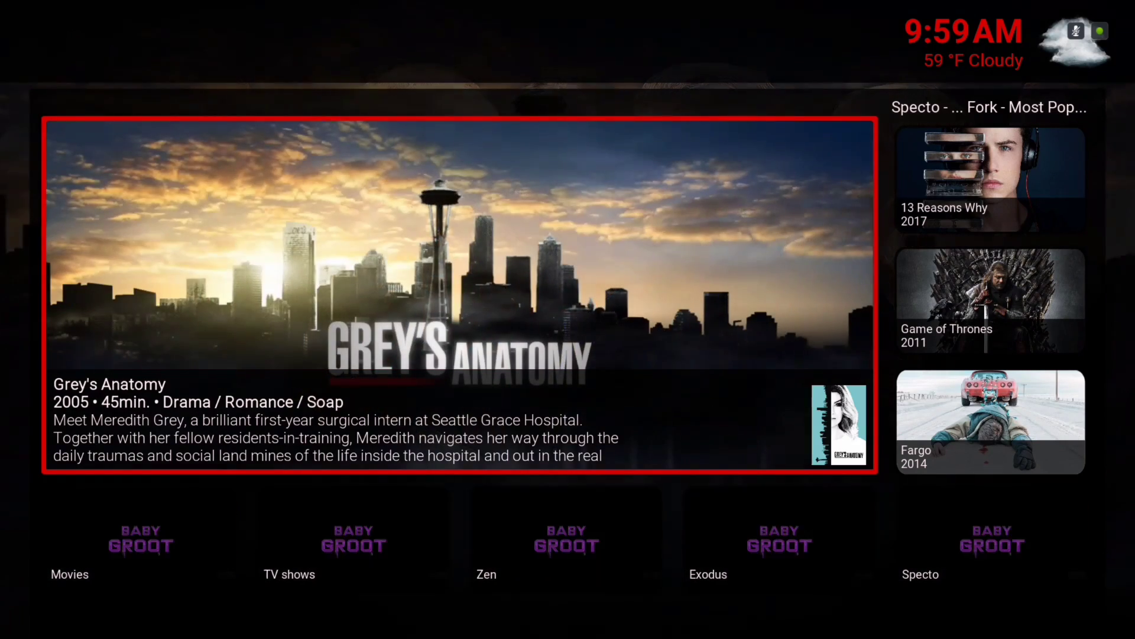
pyautogui.press('Right')
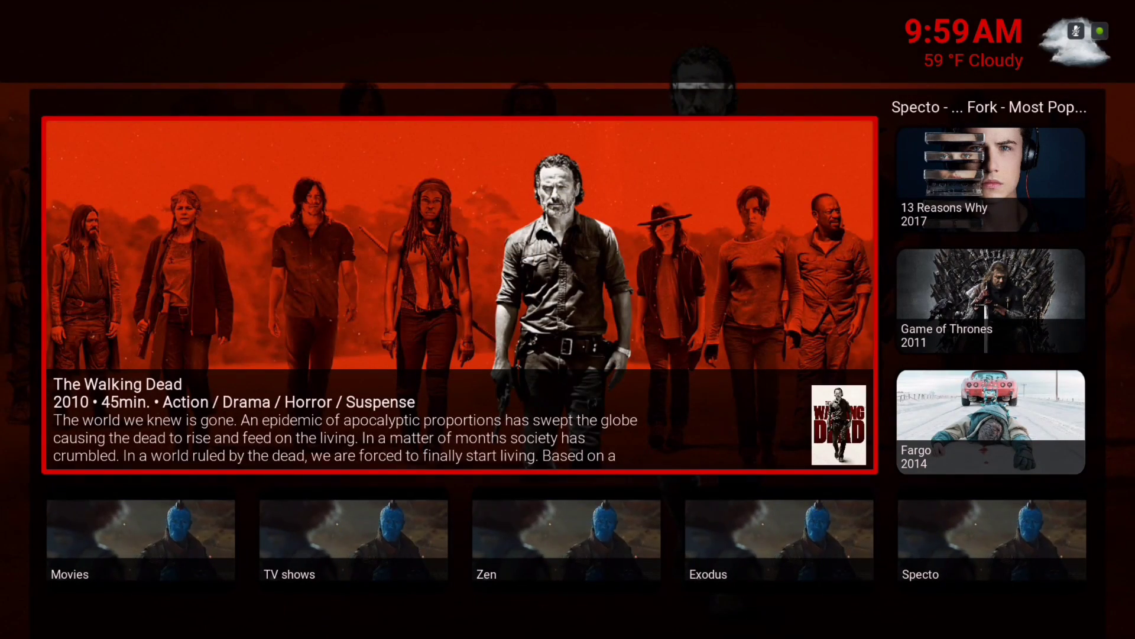
pyautogui.press('Right')
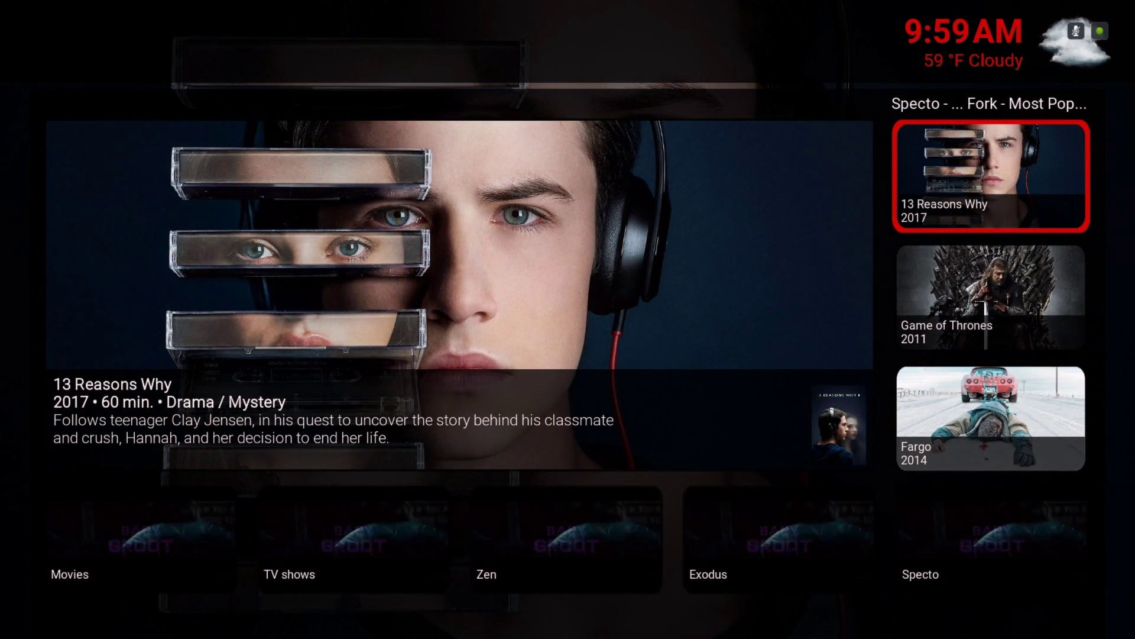
pyautogui.press('Down')
pyautogui.press('Down')
pyautogui.press('Up')
pyautogui.press('Up')
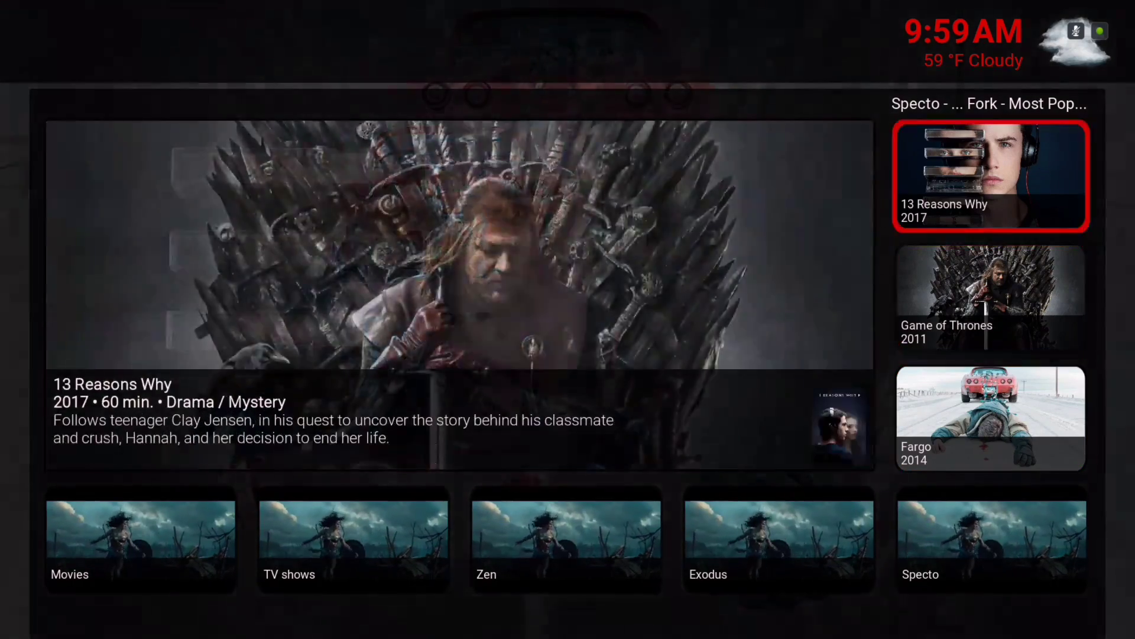
pyautogui.press('Down')
pyautogui.press('Down')
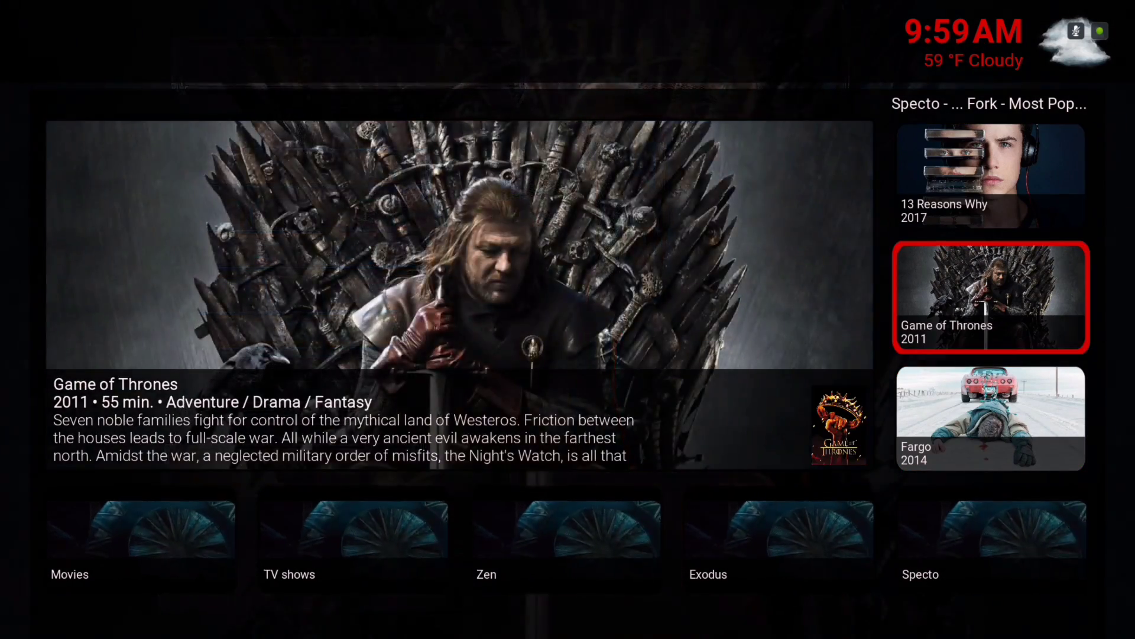
pyautogui.press('Up')
pyautogui.press('Up')
pyautogui.press('Up')
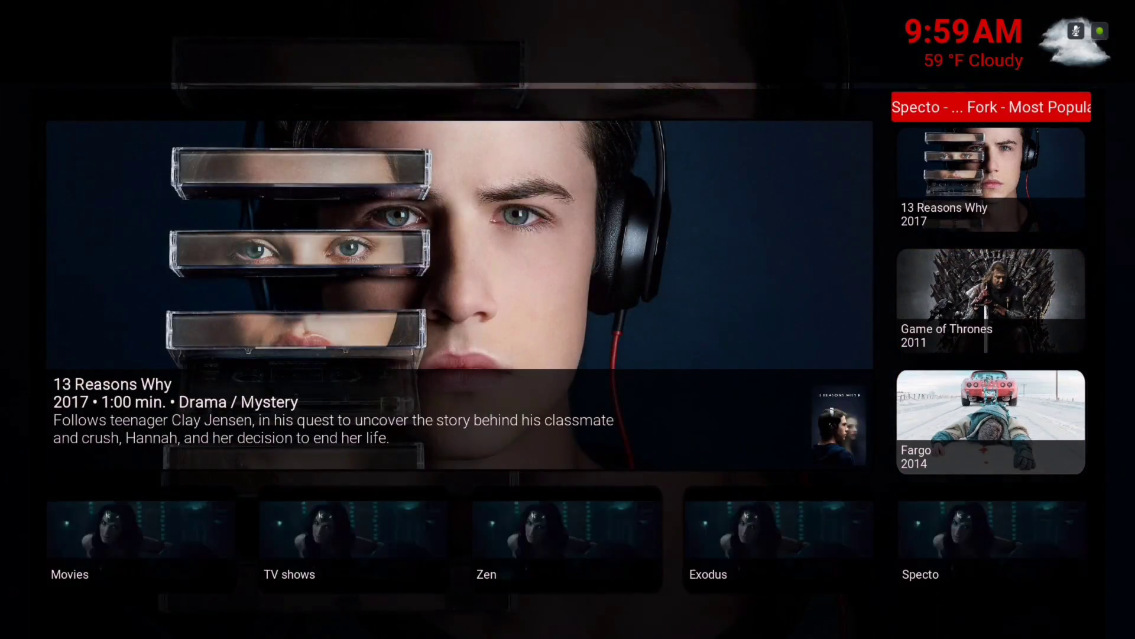
pyautogui.press('Down')
pyautogui.press('Down')
pyautogui.press('Down')
pyautogui.press('Down')
pyautogui.press('Down')
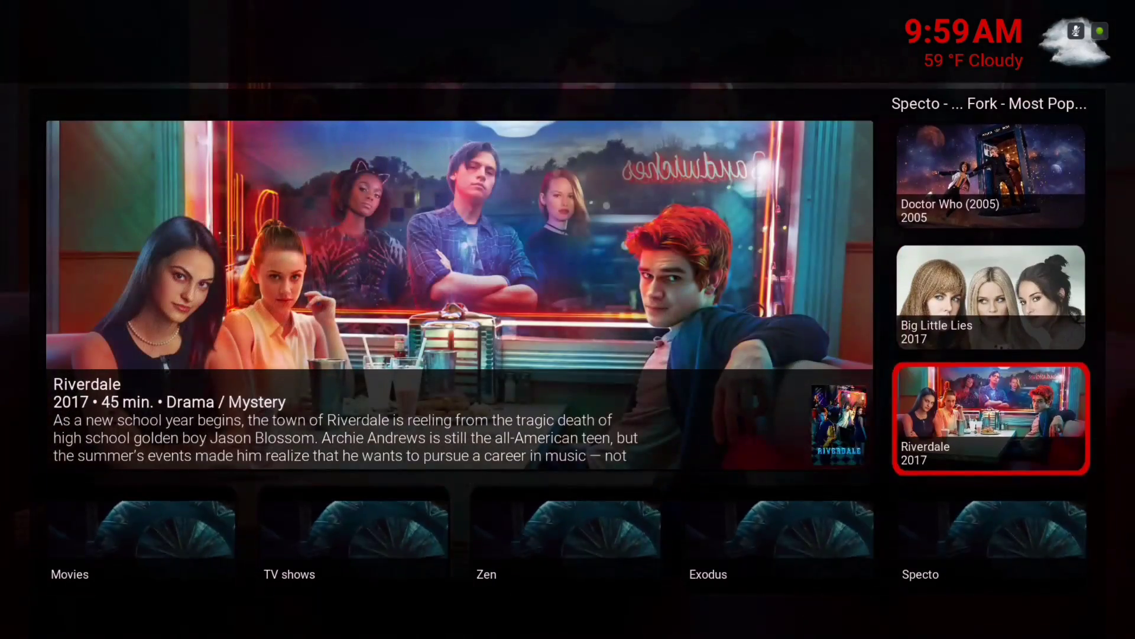
pyautogui.press('Down')
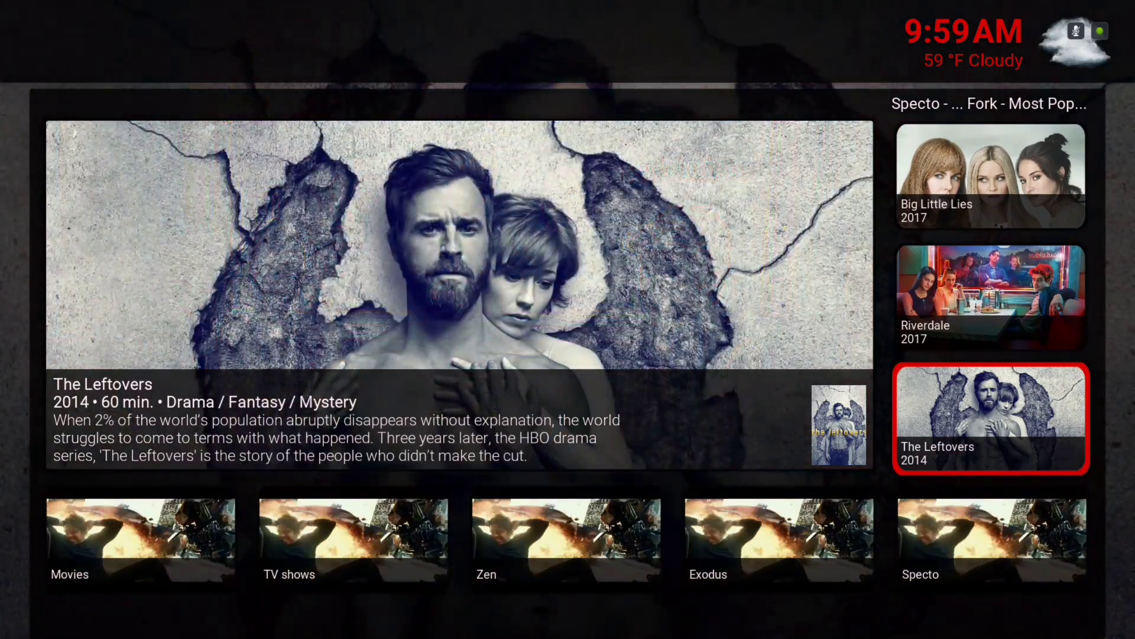
pyautogui.press('Up')
pyautogui.press('Up')
pyautogui.press('Up')
pyautogui.press('Up')
pyautogui.press('Up')
pyautogui.press('Up')
pyautogui.press('Up')
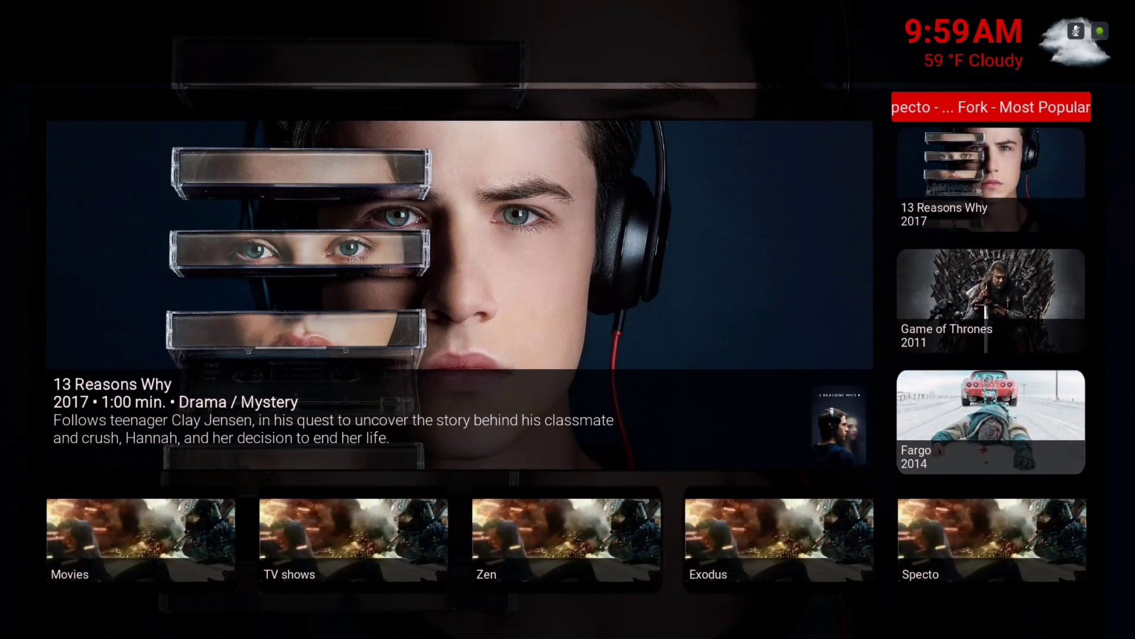
# Step: Show 'specto most popular movies' in the side widget and browse Logan, La La Land, Rogue One, Lion, Hidden Figures
pyautogui.press('Right')
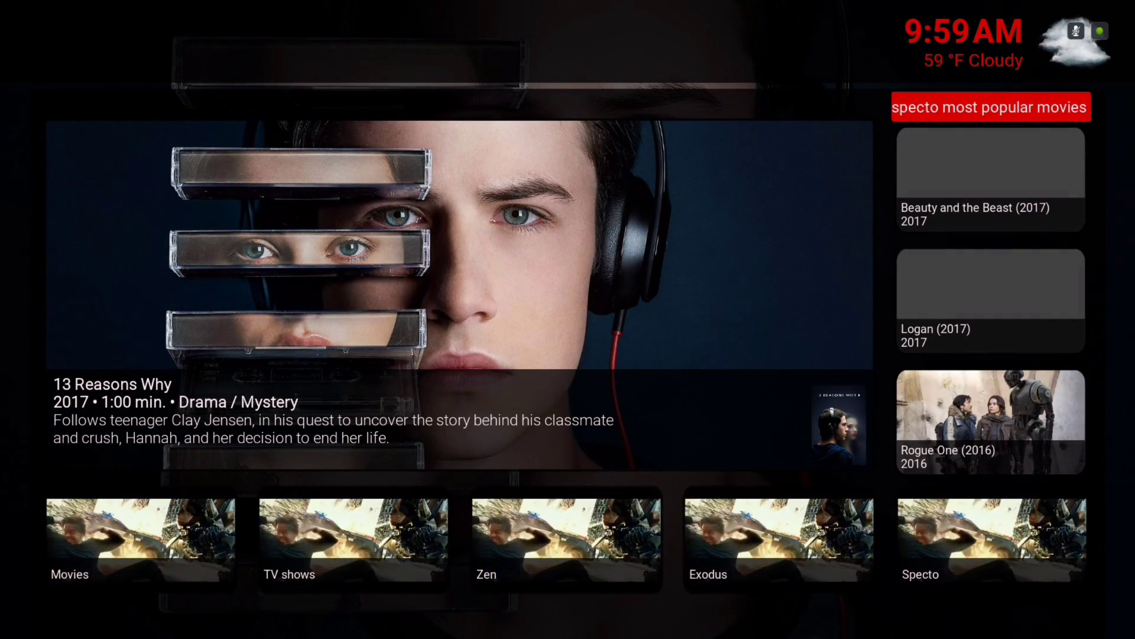
pyautogui.press('Down')
pyautogui.press('Down')
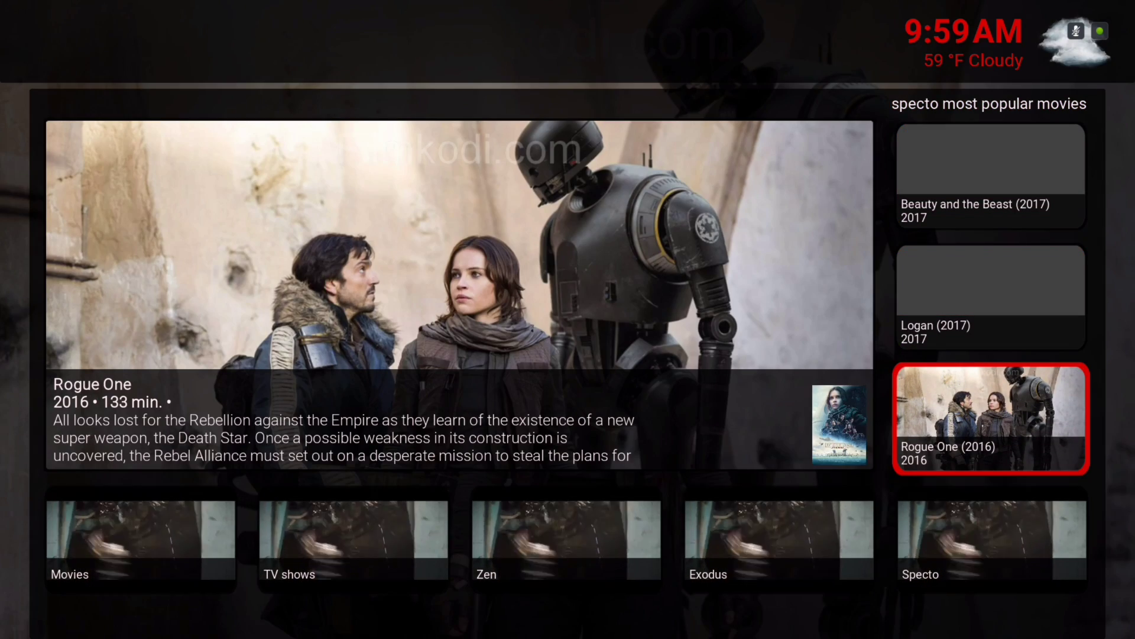
pyautogui.press('Down')
pyautogui.press('Down')
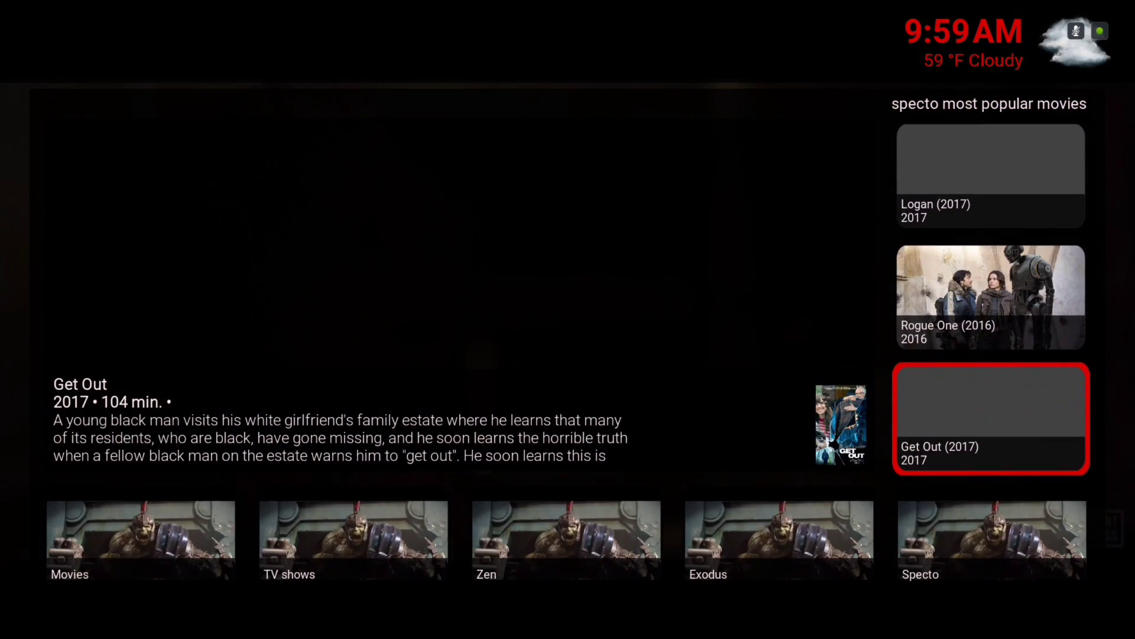
pyautogui.press('Down')
pyautogui.press('Down')
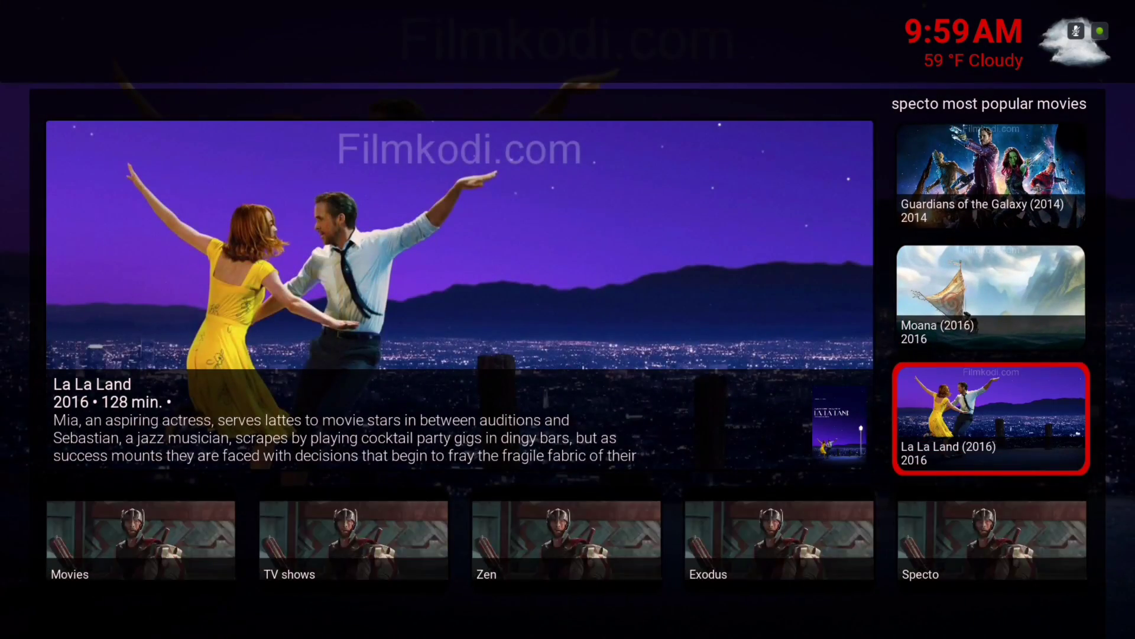
pyautogui.press('Up')
pyautogui.press('Up')
pyautogui.press('Up')
pyautogui.press('Up')
pyautogui.press('Up')
pyautogui.press('Up')
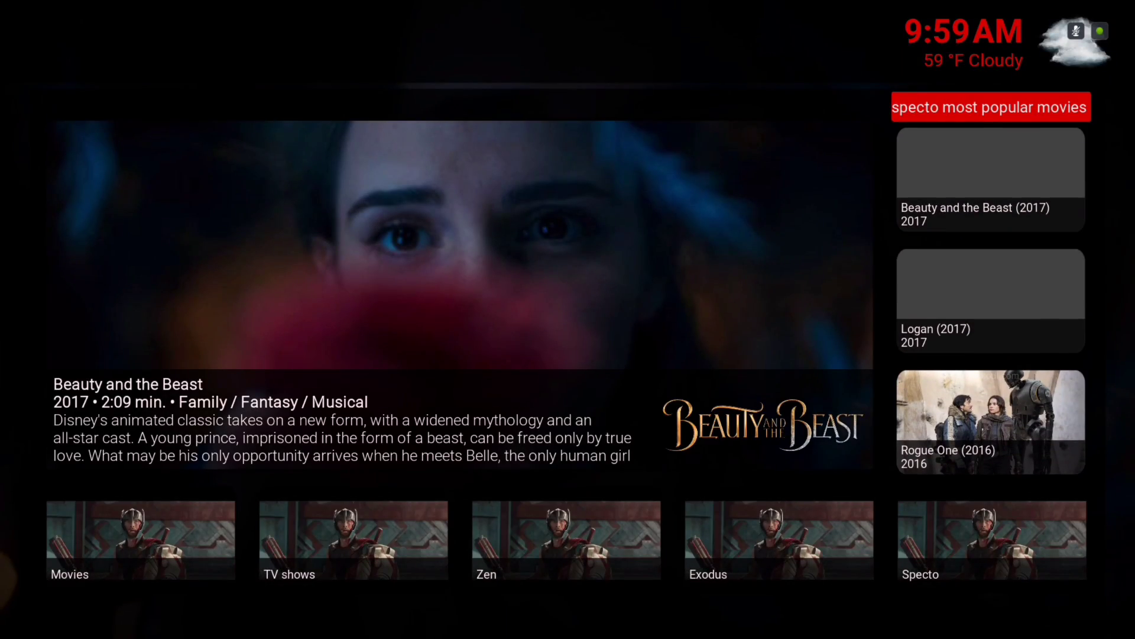
pyautogui.press('Down')
pyautogui.press('Down')
pyautogui.press('Down')
pyautogui.press('Down')
pyautogui.press('Down')
pyautogui.press('Down')
pyautogui.press('Down')
pyautogui.press('Down')
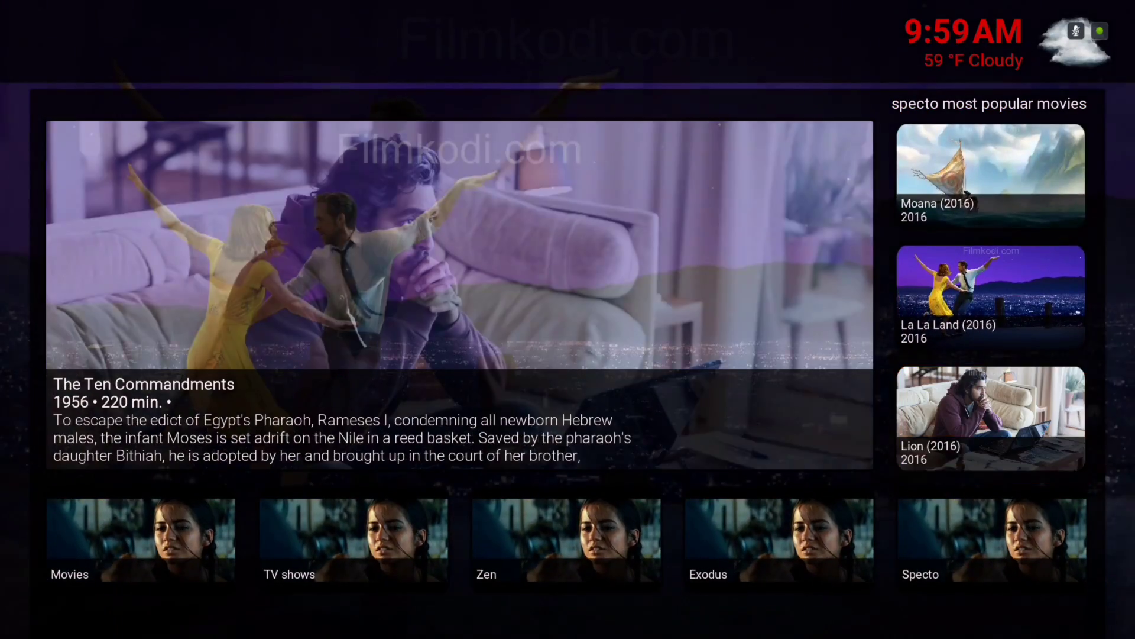
pyautogui.press('Down')
pyautogui.press('Down')
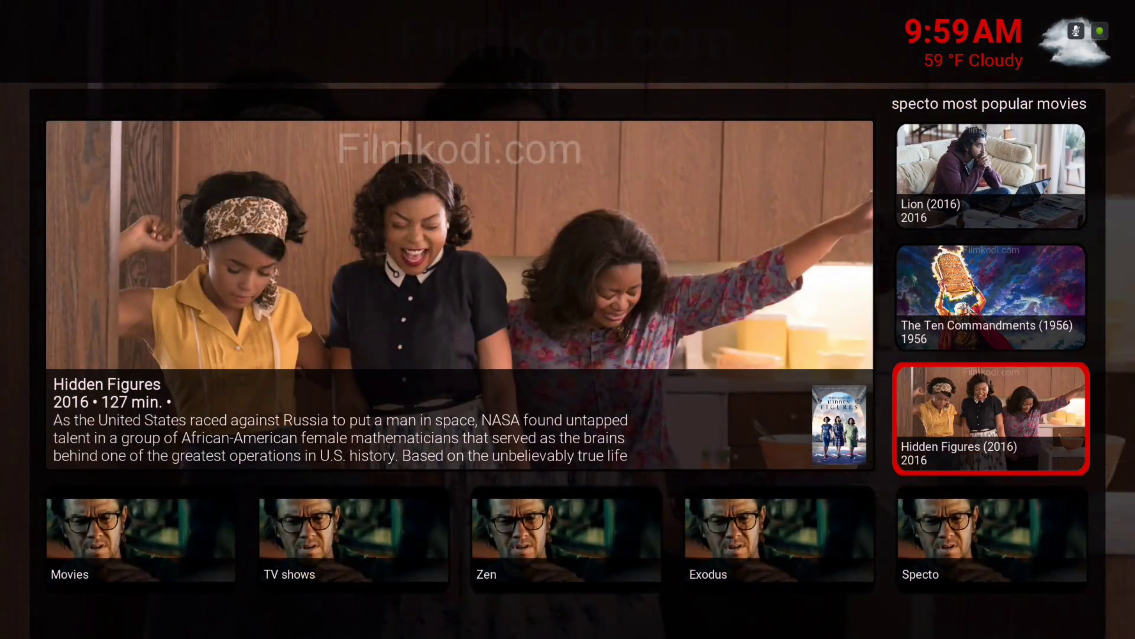